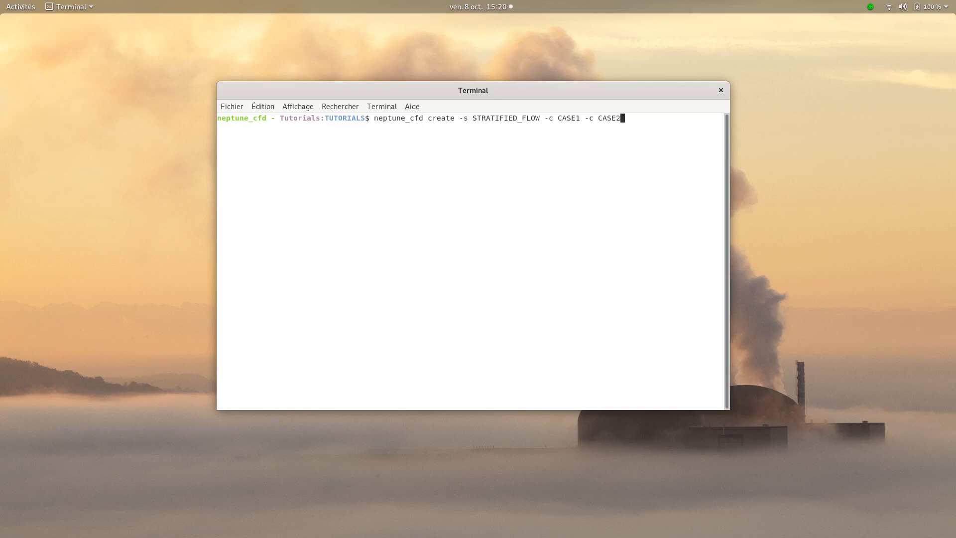
Create the study STRATIFIED_FLOW with CASE1, CASE2, CASE3 and CASE4, and change into the study directory
{"action": "type", "text": "3 -c CASE4"}
{"action": "key", "text": "Return"}
{"action": "type", "text": "cd STR"}
{"action": "key", "text": "Tab"}
{"action": "key", "text": "BackSpace"}
{"action": "key", "text": "Return"}
Change into the study's MESH directory and list its contents
{"action": "type", "text": "cd ME"}
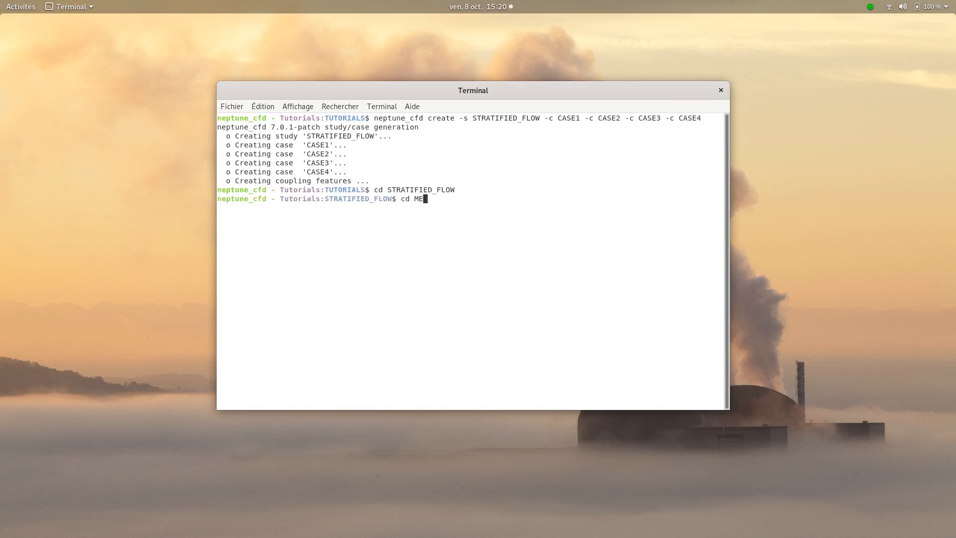
{"action": "key", "text": "Tab"}
{"action": "key", "text": "Return"}
{"action": "type", "text": "ls:MESH$"}
{"action": "key", "text": "Return"}
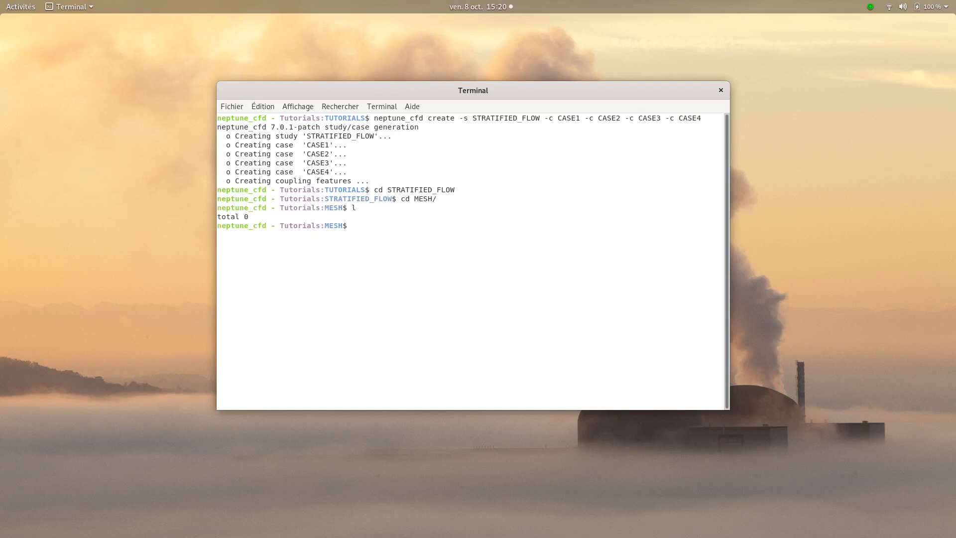
Copy all files from ~/neptune-vnv/Tutorials/Tutorial_STRATIF_FLOW/MESH/ into the current directory and list them
{"action": "type", "text": "cp ~/neptune-vnv/Tutorials/Tutorial_STR"}
{"action": "key", "text": "Tab"}
{"action": "type", "text": "M"}
{"action": "key", "text": "Tab"}
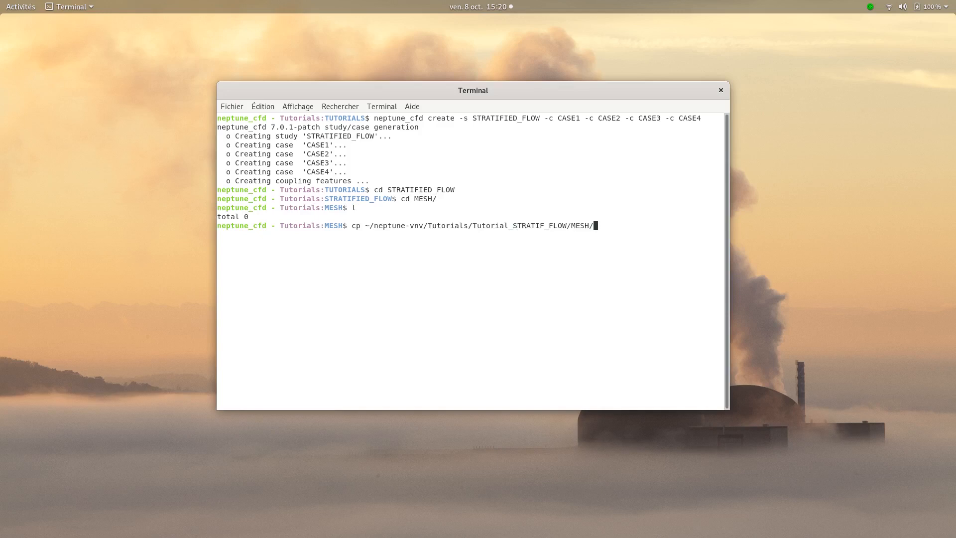
{"action": "type", "text": "* ."}
{"action": "key", "text": "Return"}
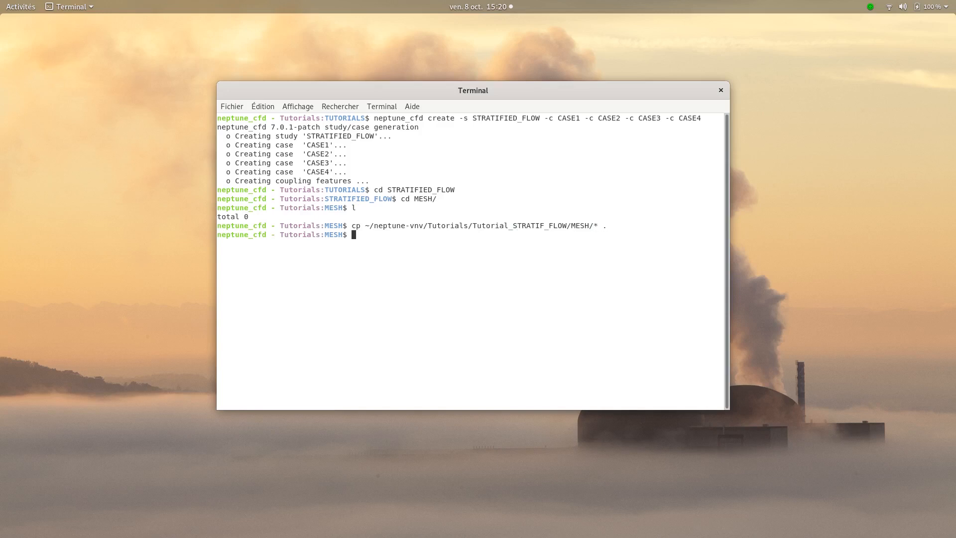
{"action": "type", "text": "l"}
{"action": "key", "text": "Return"}
Launch ./neptune_cfd from the ../CASE1/DATA/ directory and expand the whole setup tree
{"action": "type", "text": "cd .."}
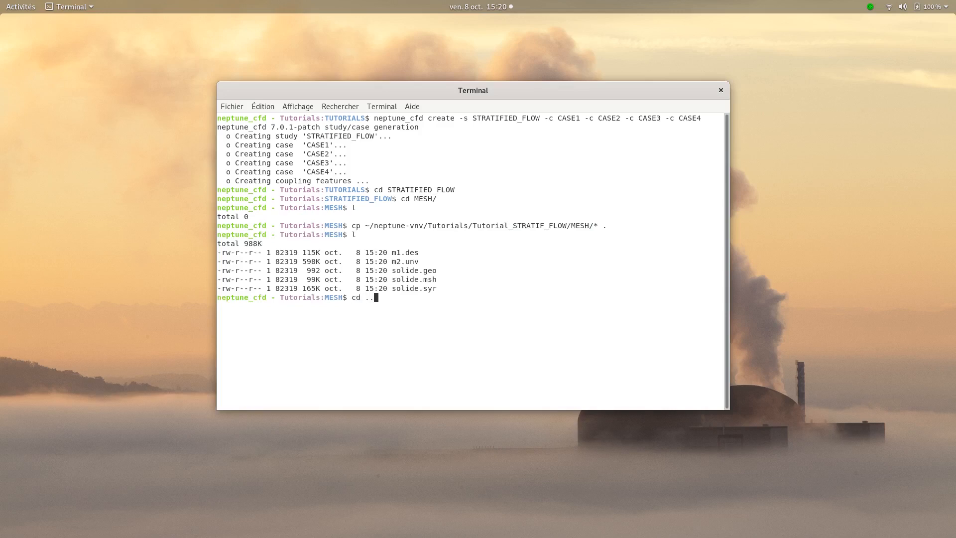
{"action": "type", "text": "/CASE1/DATA/"}
{"action": "key", "text": "Return"}
{"action": "type", "text": "l"}
{"action": "key", "text": "Return"}
{"action": "type", "text": "./neptune_cfd"}
{"action": "key", "text": "Return"}
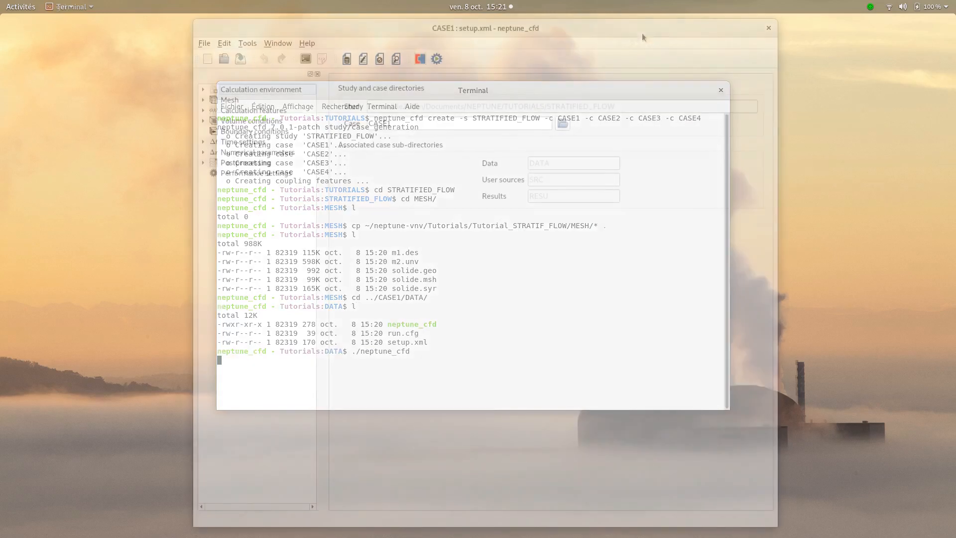
{"action": "right_click", "coordinate": [273, 88]}
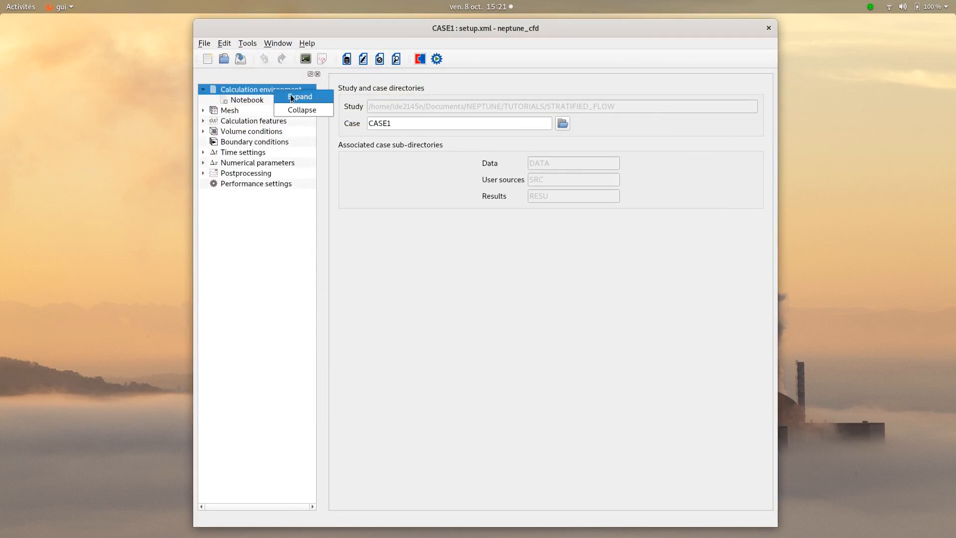
{"action": "left_click", "coordinate": [291, 97]}
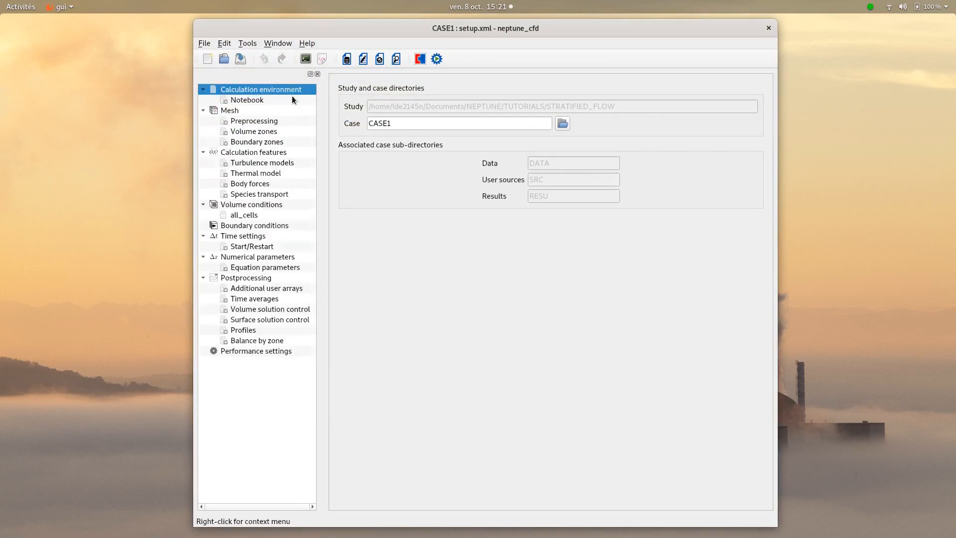
Import the meshes m1.des and m2.unv, and add a face joining entry with the default parameters
{"action": "left_click", "coordinate": [229, 112]}
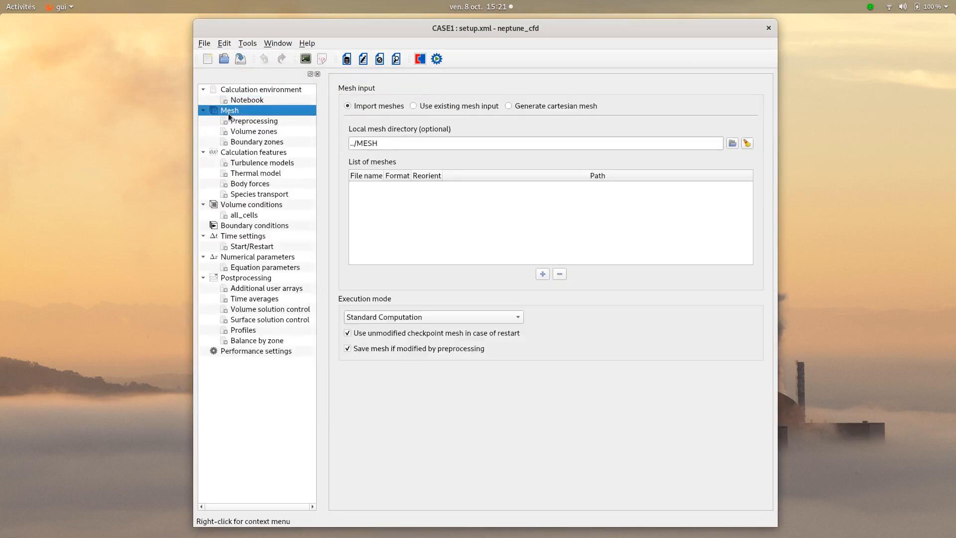
{"action": "left_click", "coordinate": [542, 274]}
{"action": "left_click", "coordinate": [398, 190]}
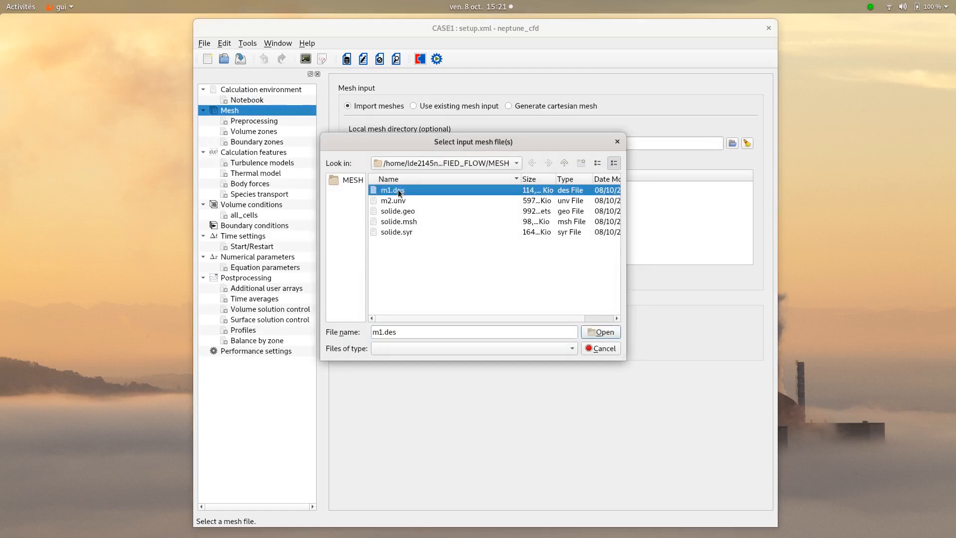
{"action": "left_click", "coordinate": [393, 201], "text": "ctrl"}
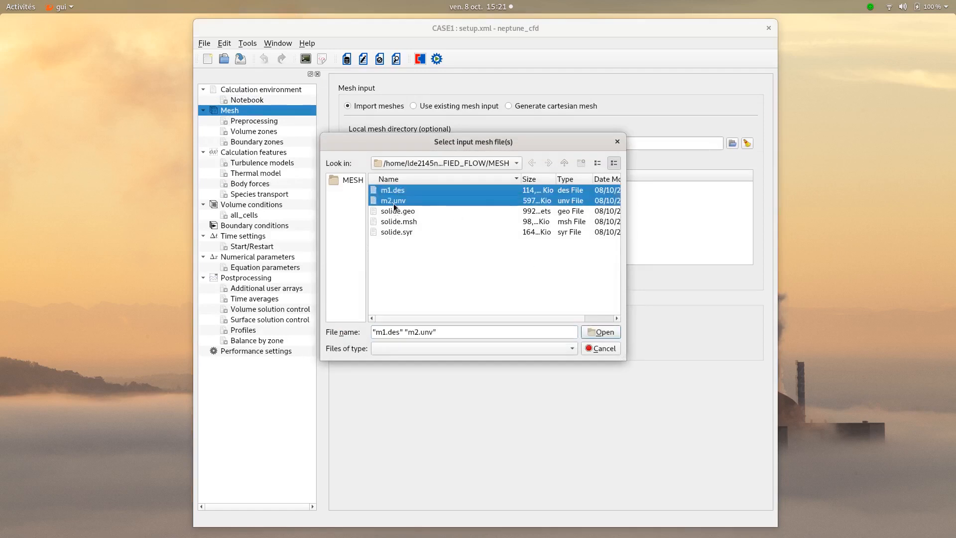
{"action": "left_click", "coordinate": [598, 332]}
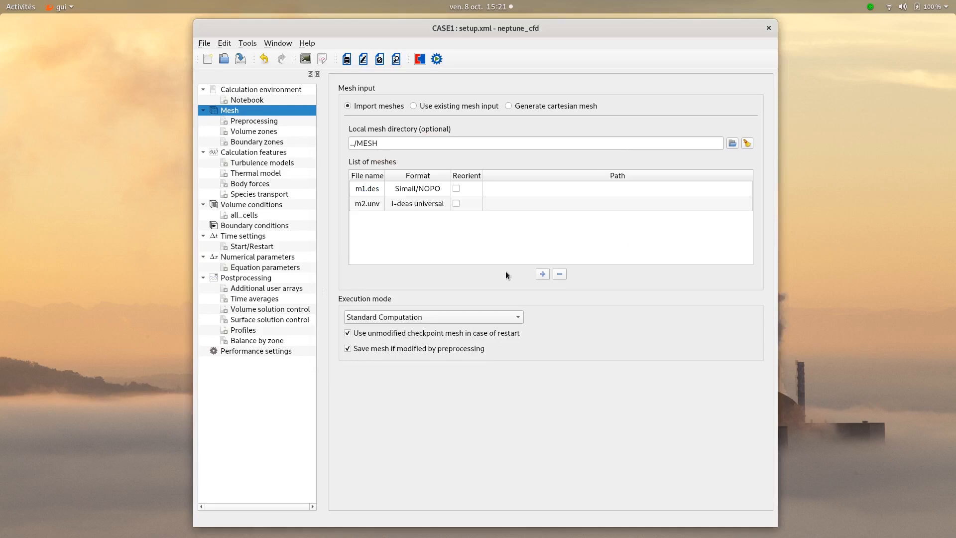
{"action": "left_click", "coordinate": [263, 122]}
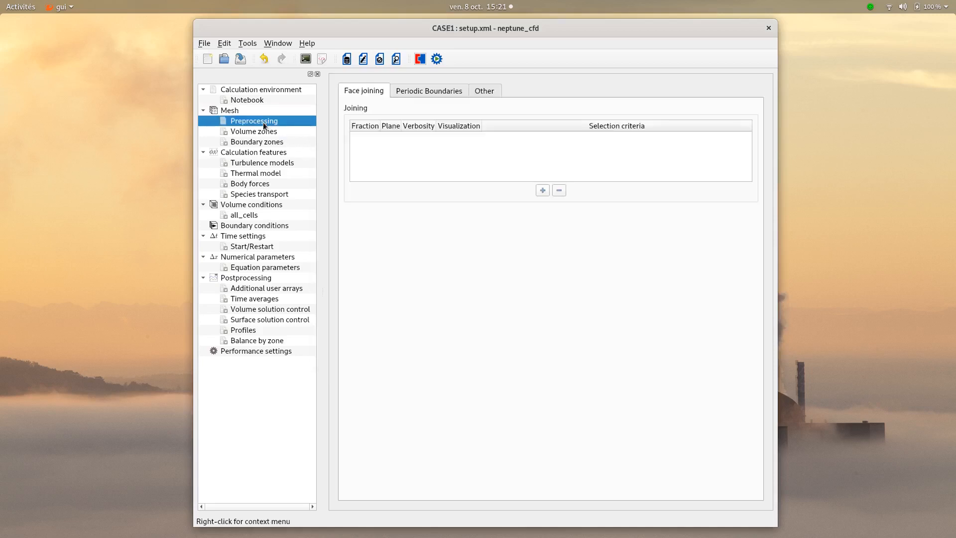
{"action": "left_click", "coordinate": [538, 195]}
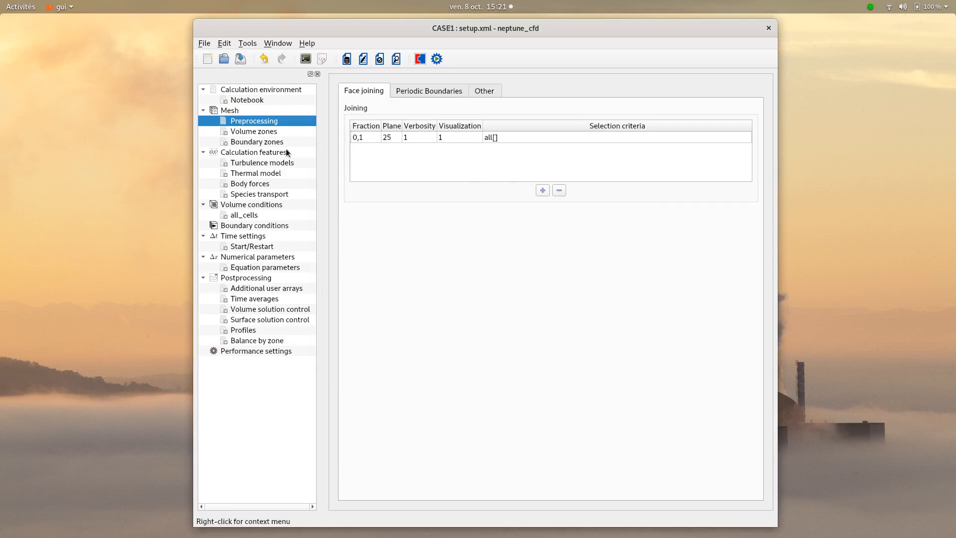
Add a boundary zone labelled Water_Inlet with selection criteria 5
{"action": "left_click", "coordinate": [271, 143]}
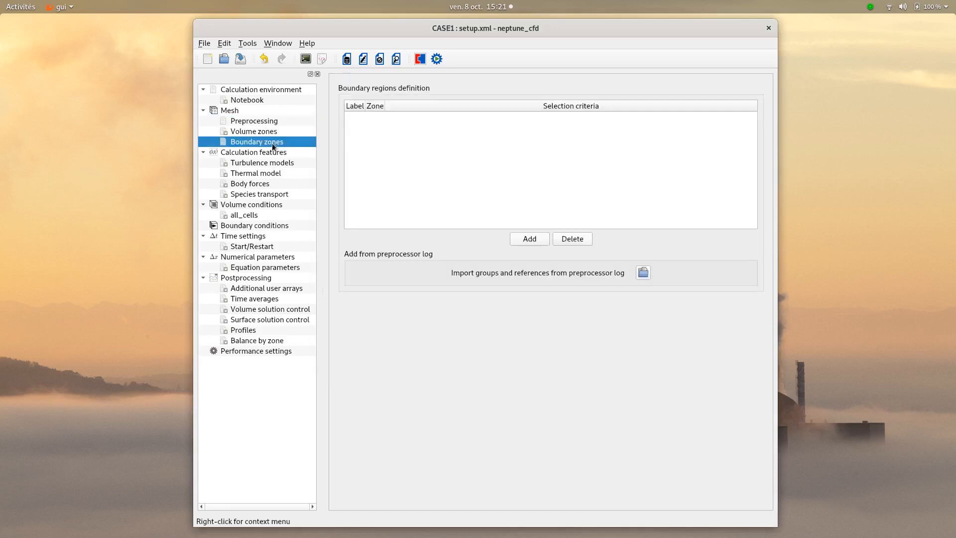
{"action": "left_click", "coordinate": [527, 243]}
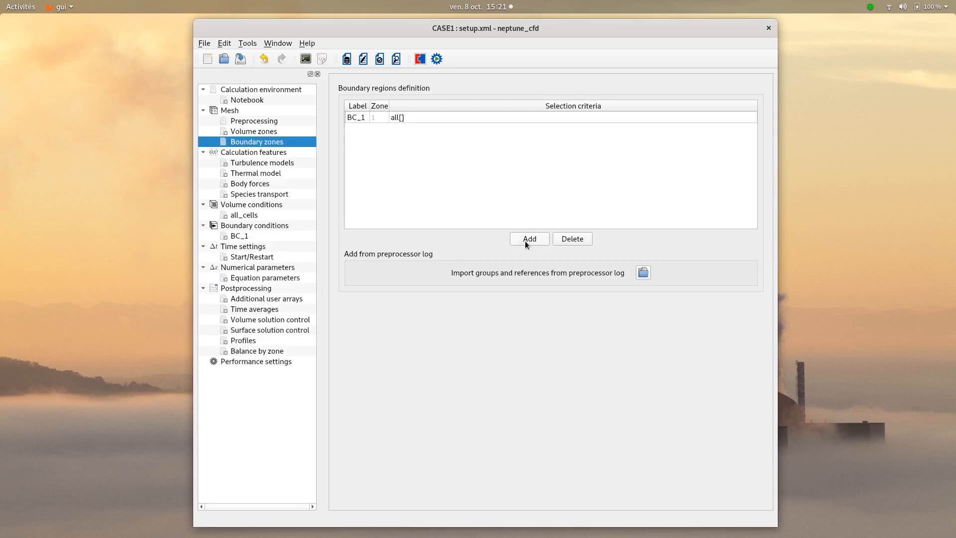
{"action": "double_click", "coordinate": [352, 118]}
{"action": "key", "text": "End"}
{"action": "type", "text": "w"}
{"action": "key", "text": "BackSpace"}
{"action": "key", "text": "BackSpace"}
{"action": "key", "text": "BackSpace"}
{"action": "key", "text": "BackSpace"}
{"action": "key", "text": "BackSpace"}
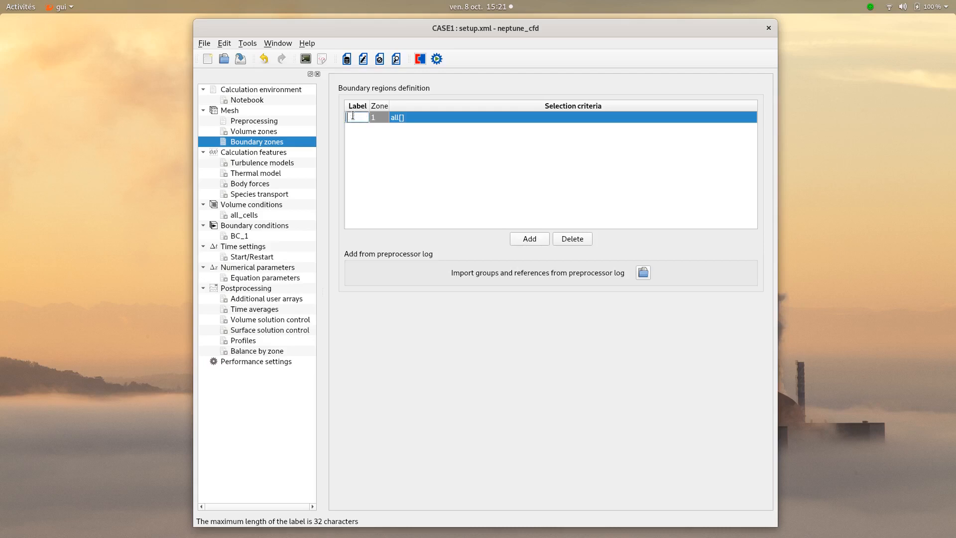
{"action": "type", "text": "Water_In"}
{"action": "type", "text": "let"}
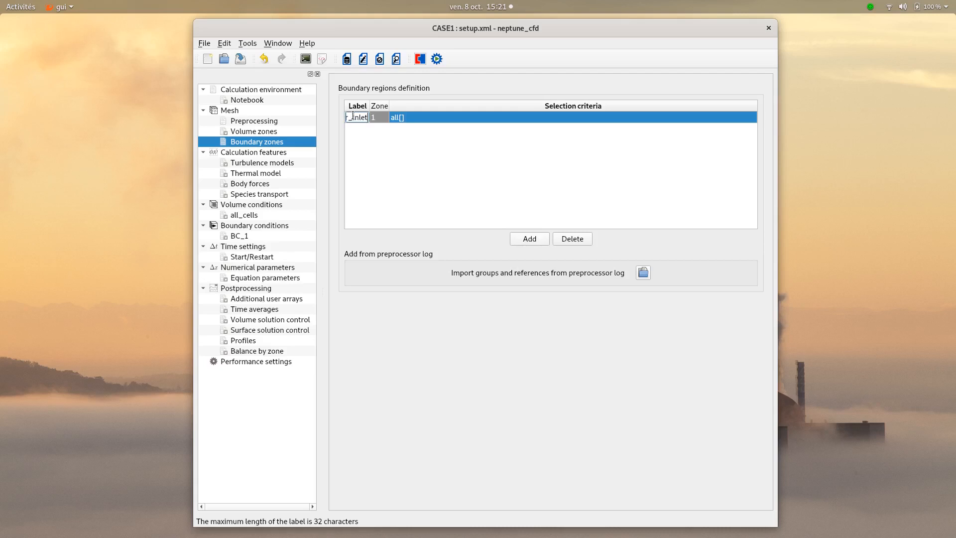
{"action": "double_click", "coordinate": [419, 118]}
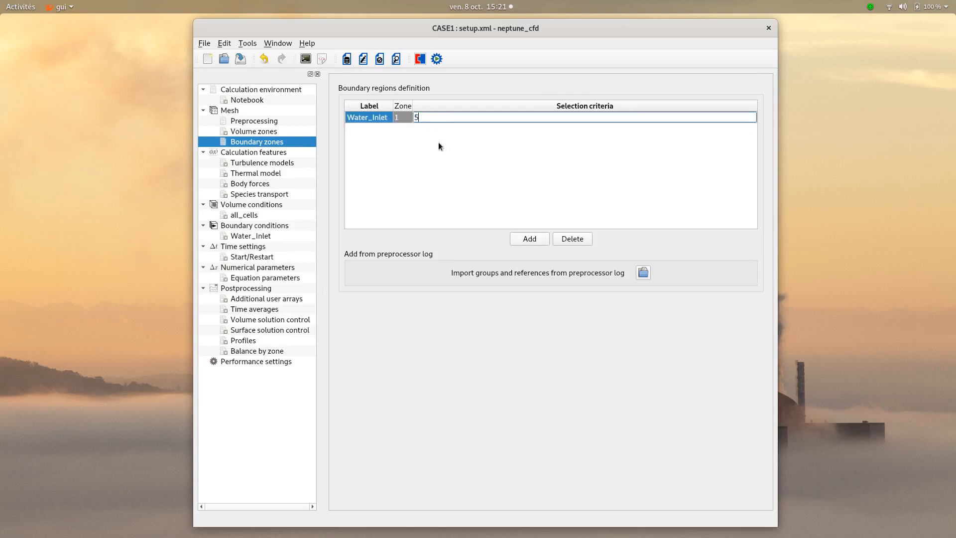
Add a second boundary zone labelled Outlet with selection criteria 13
{"action": "left_click", "coordinate": [522, 234]}
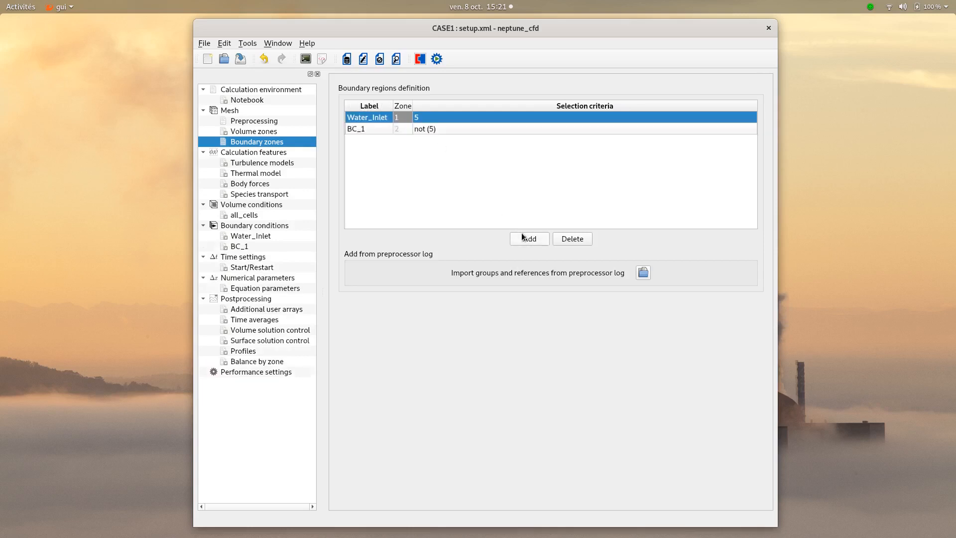
{"action": "double_click", "coordinate": [372, 129]}
{"action": "type", "text": "Outlet"}
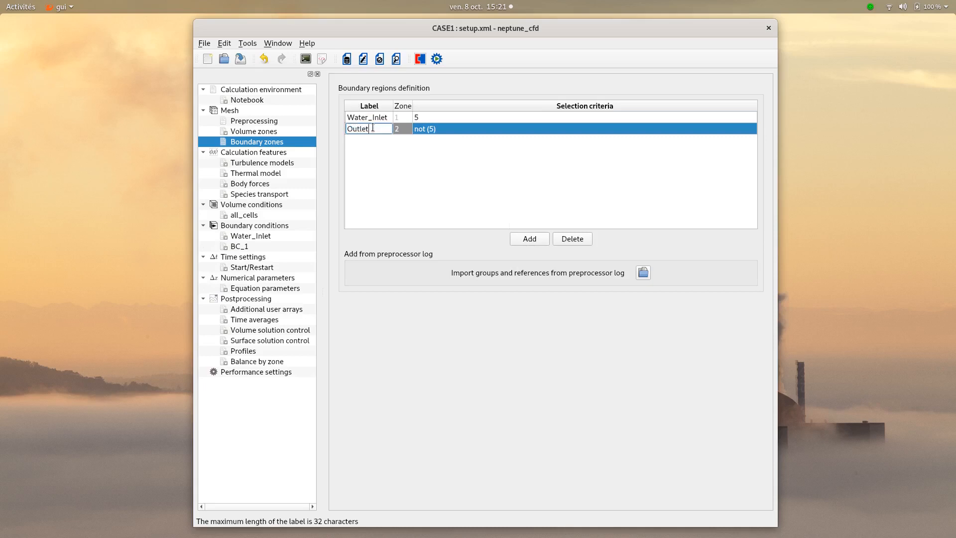
{"action": "double_click", "coordinate": [433, 128]}
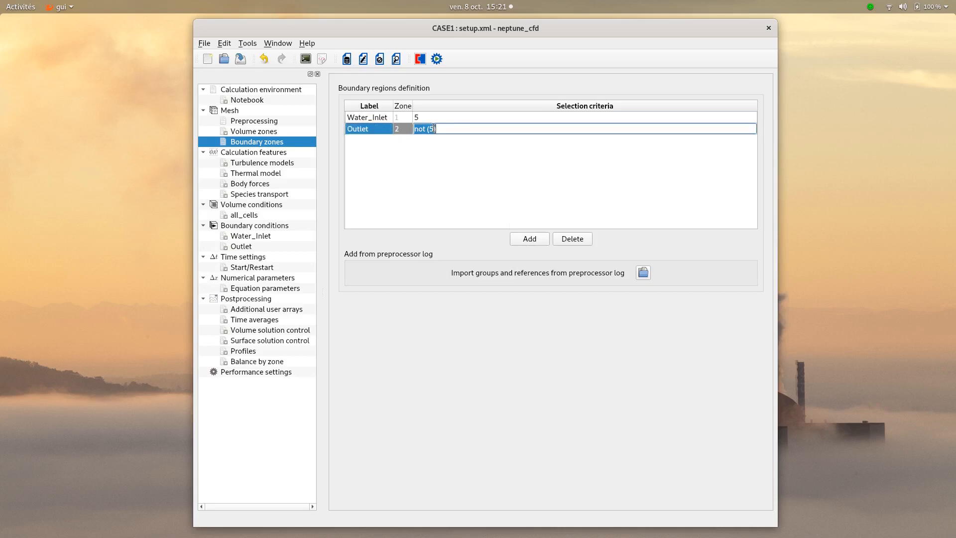
{"action": "type", "text": "13"}
Add a third boundary zone labelled 2D_Sym with selection criteria 1,2,11,12
{"action": "left_click", "coordinate": [528, 240]}
{"action": "double_click", "coordinate": [374, 141]}
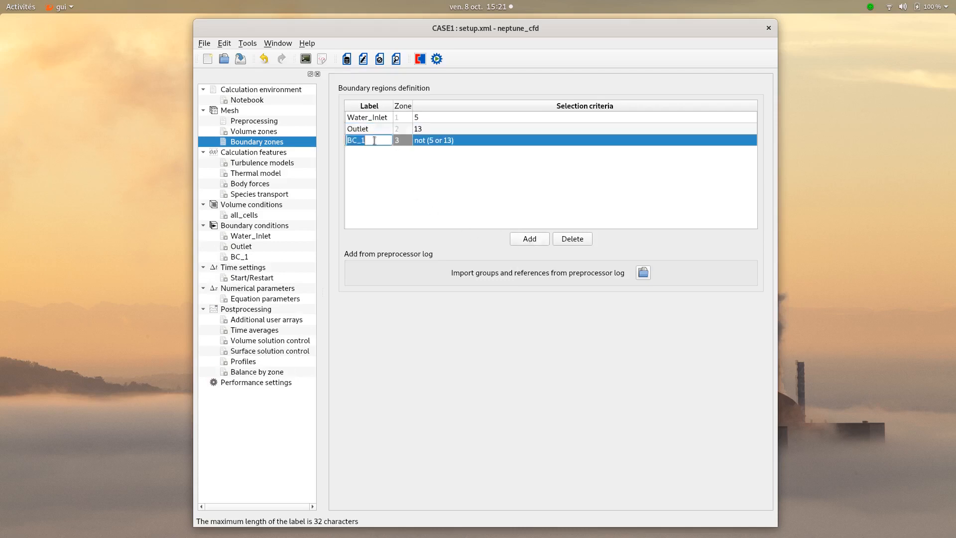
{"action": "type", "text": "2D_Sym"}
{"action": "key", "text": "Return"}
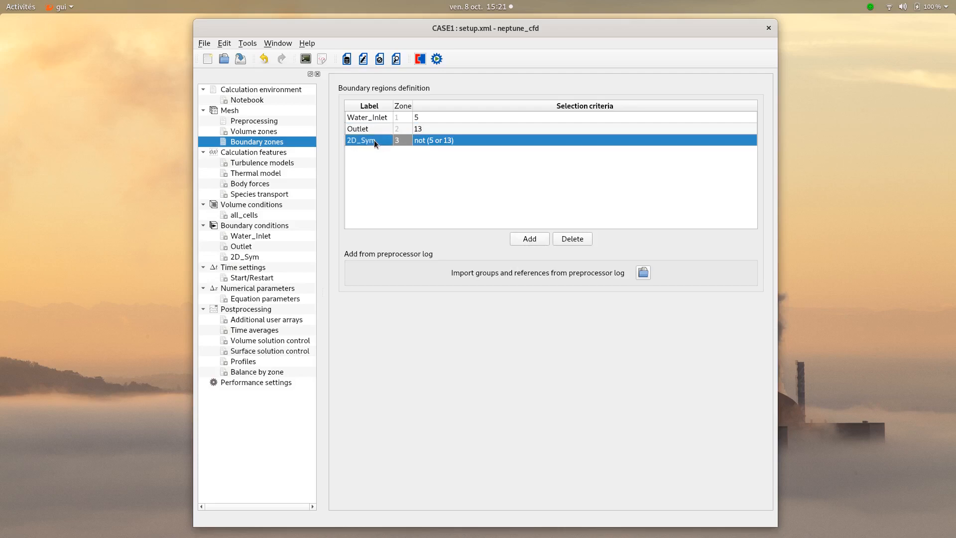
{"action": "double_click", "coordinate": [426, 139]}
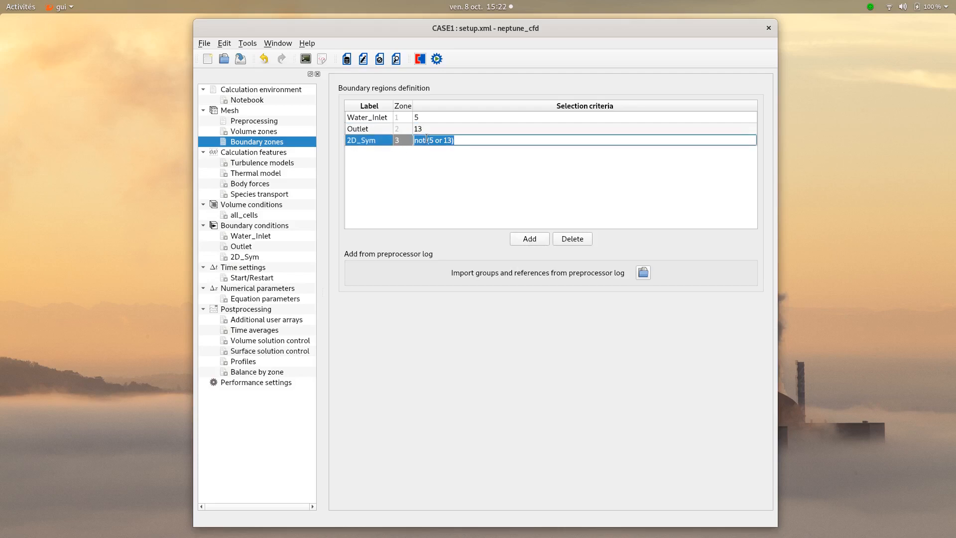
{"action": "type", "text": "1,2,11,12"}
Add a fourth boundary zone labelled Walls, keeping the default selection criteria that cover all remaining faces
{"action": "left_click", "coordinate": [531, 238]}
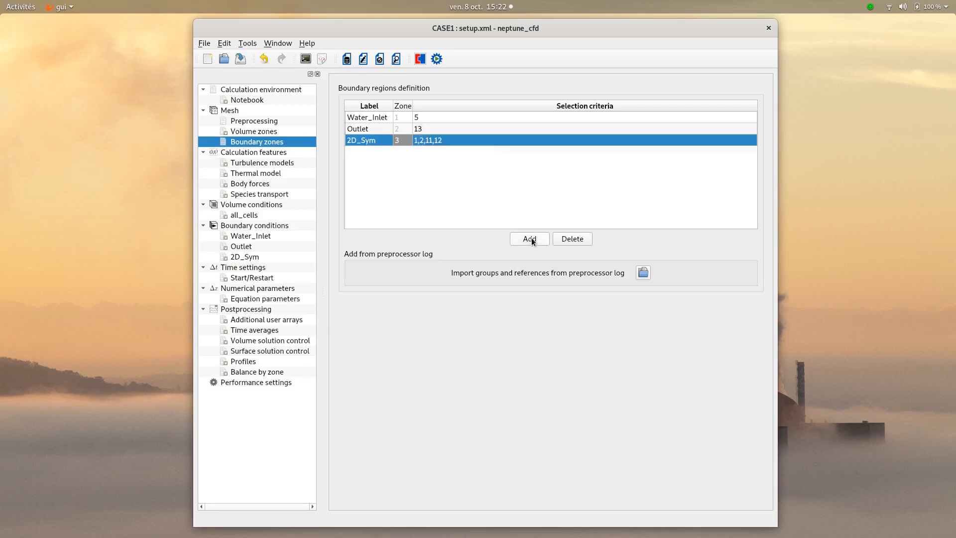
{"action": "left_click", "coordinate": [363, 154]}
{"action": "double_click", "coordinate": [363, 152]}
{"action": "type", "text": "Walls"}
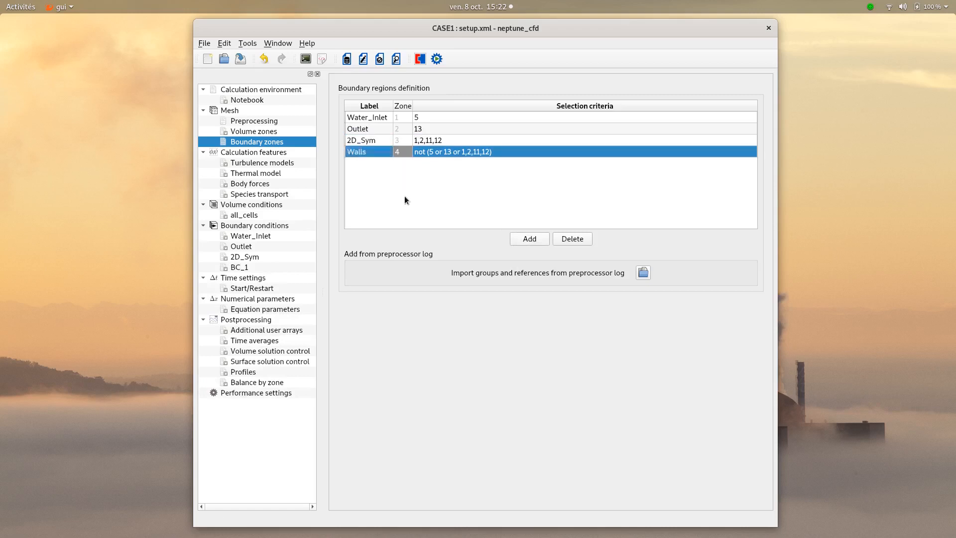
{"action": "left_click", "coordinate": [405, 196]}
Set the flow model to Eulerian multiphase (neptune_cfd) with the User-defined flow treatment
{"action": "left_click", "coordinate": [276, 153]}
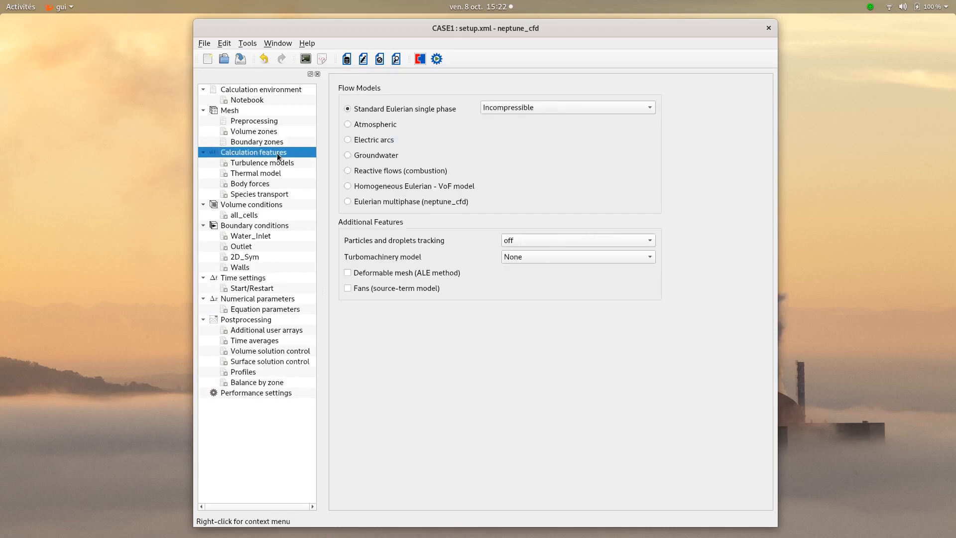
{"action": "left_click", "coordinate": [395, 204]}
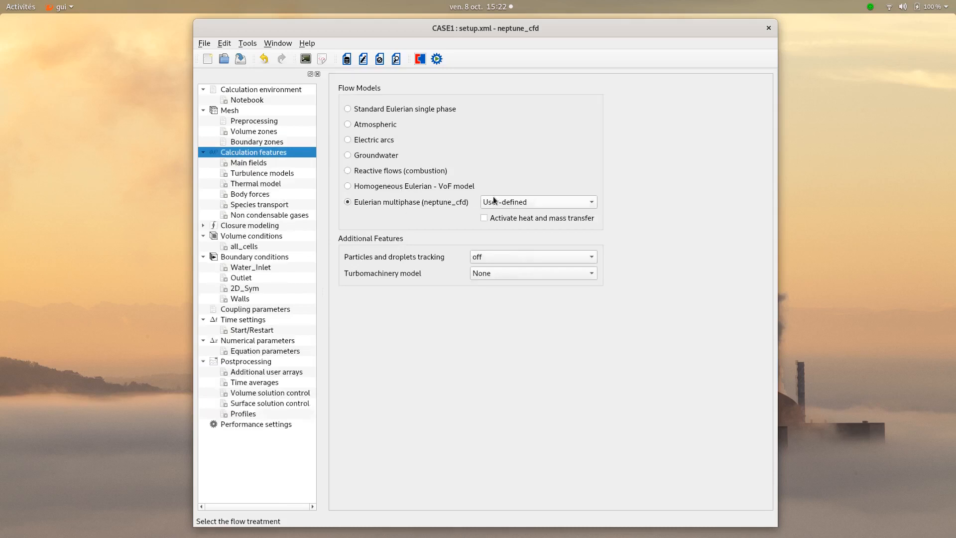
{"action": "left_click", "coordinate": [500, 202]}
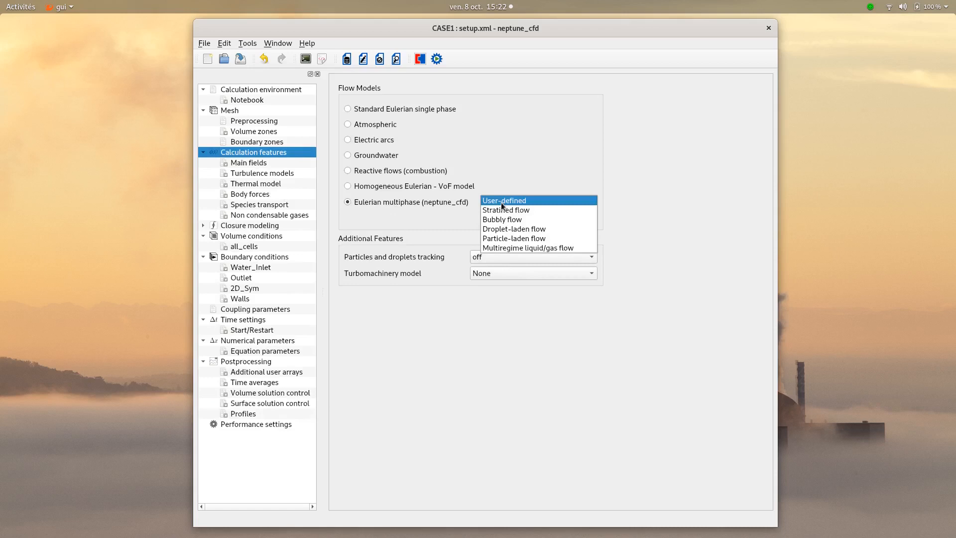
{"action": "left_click", "coordinate": [501, 203]}
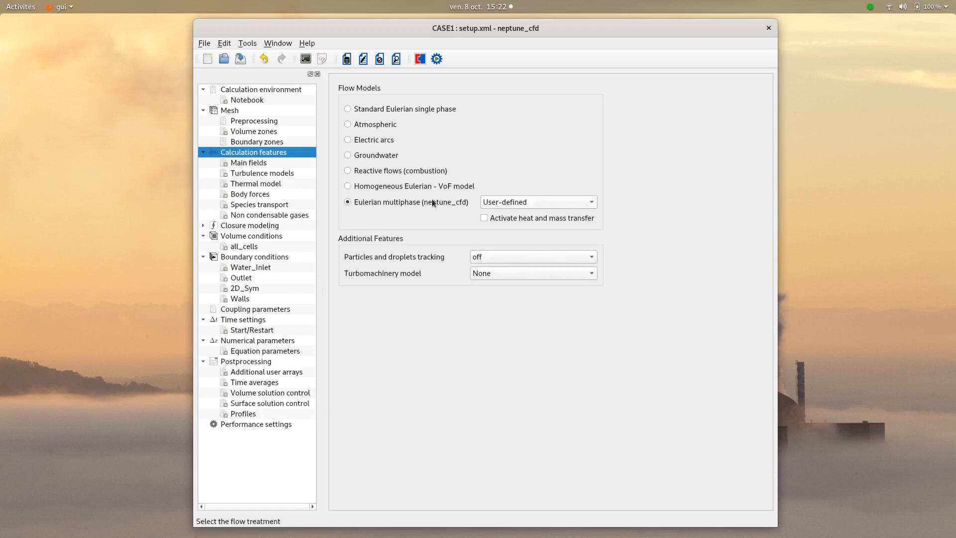
Rename the main liquid field to Water and the gas field to Air
{"action": "left_click", "coordinate": [255, 163]}
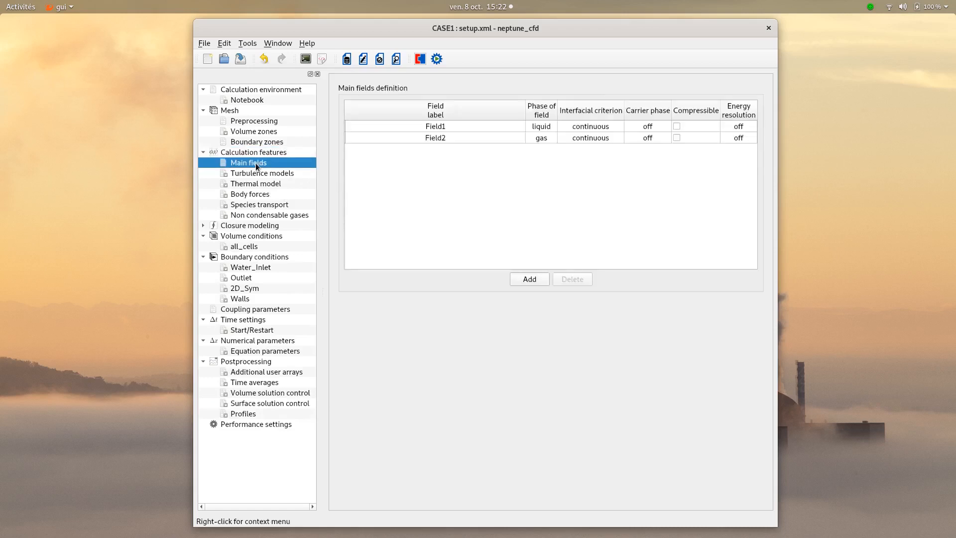
{"action": "double_click", "coordinate": [449, 125]}
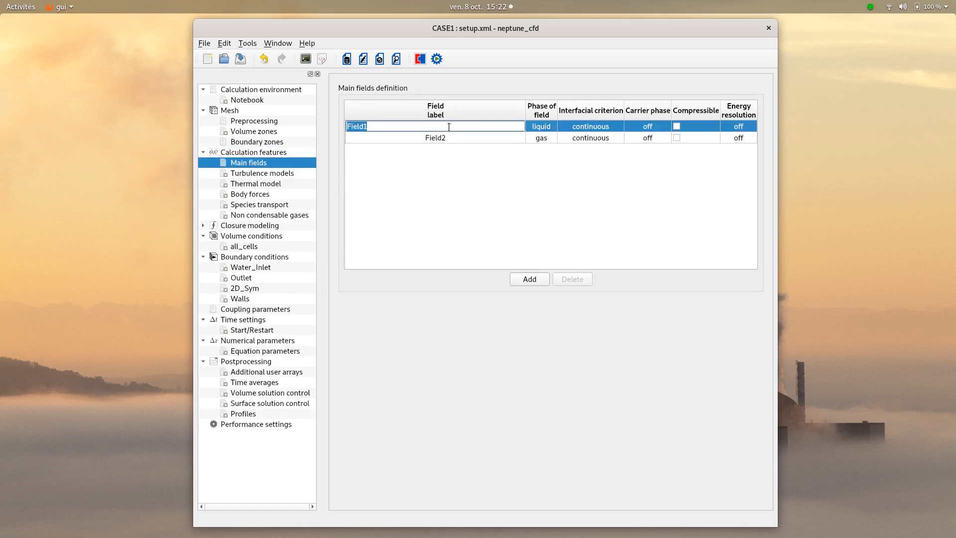
{"action": "type", "text": "Water"}
{"action": "double_click", "coordinate": [446, 138]}
{"action": "type", "text": "Air"}
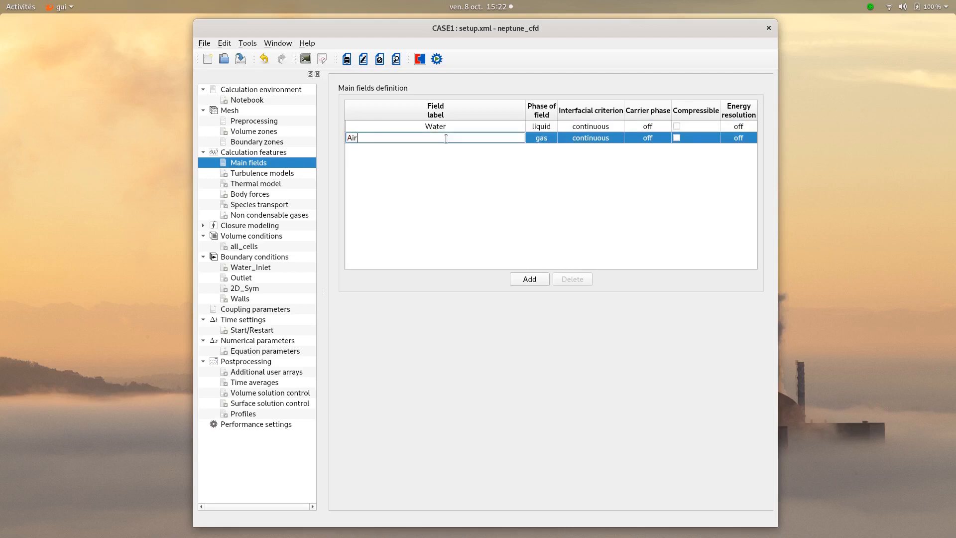
{"action": "left_click", "coordinate": [538, 186]}
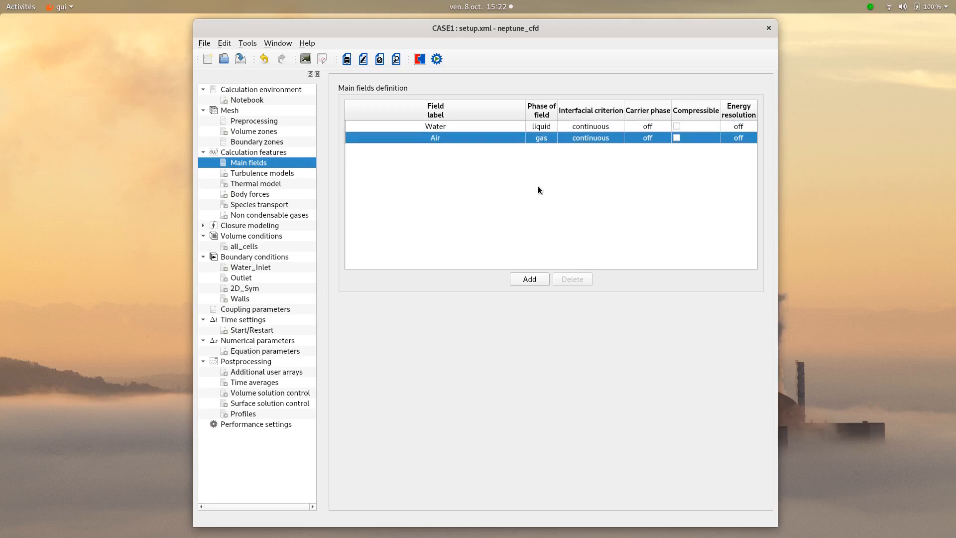
Set the Water field's energy resolution to total enthalpy in the main fields definition
{"action": "left_click", "coordinate": [737, 126]}
{"action": "left_click", "coordinate": [737, 126]}
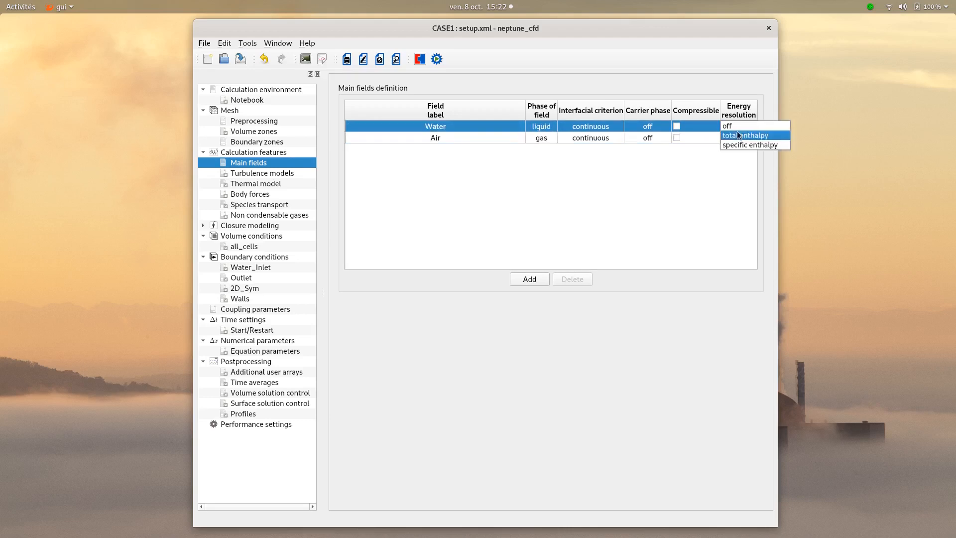
{"action": "left_click", "coordinate": [736, 134]}
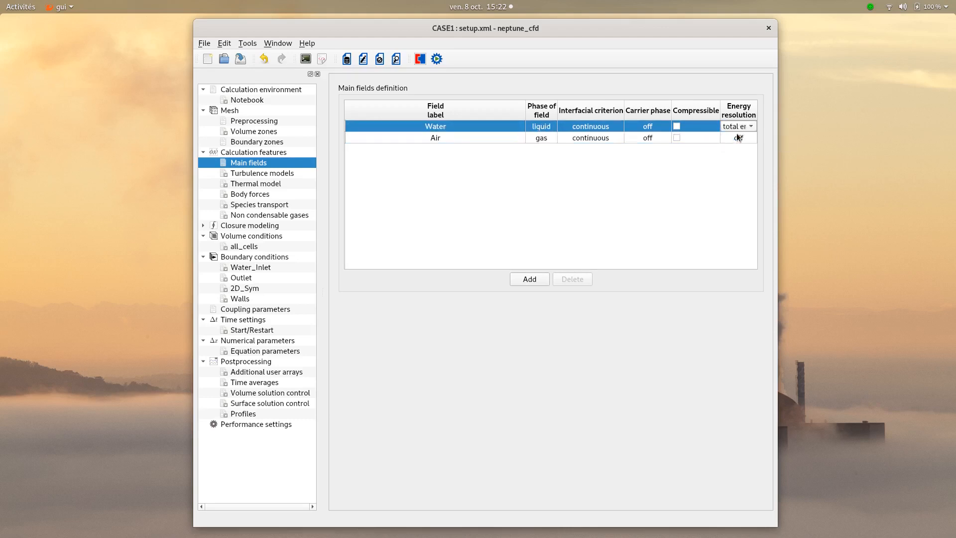
{"action": "left_click", "coordinate": [642, 195]}
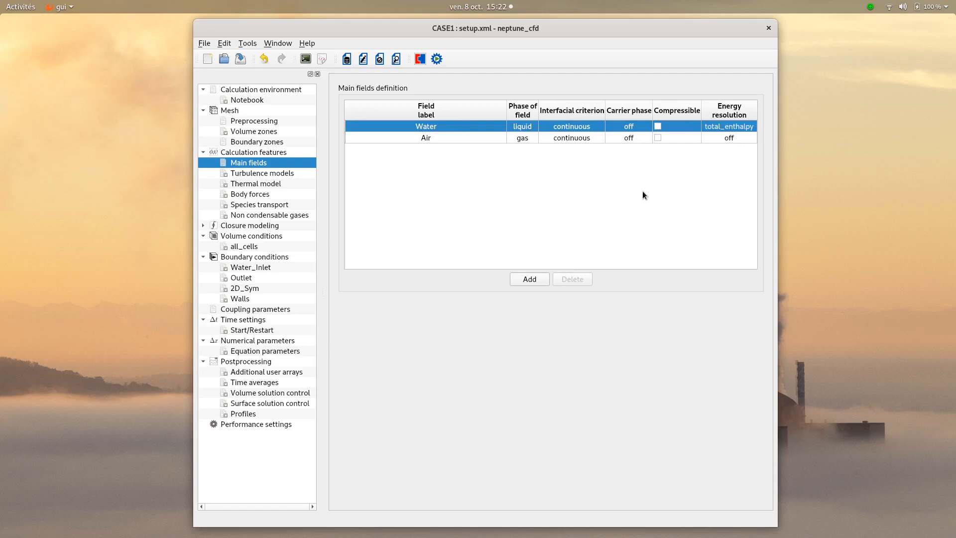
Set the turbulence model to k-epsilon for both the Water and Air fields
{"action": "left_click", "coordinate": [281, 171]}
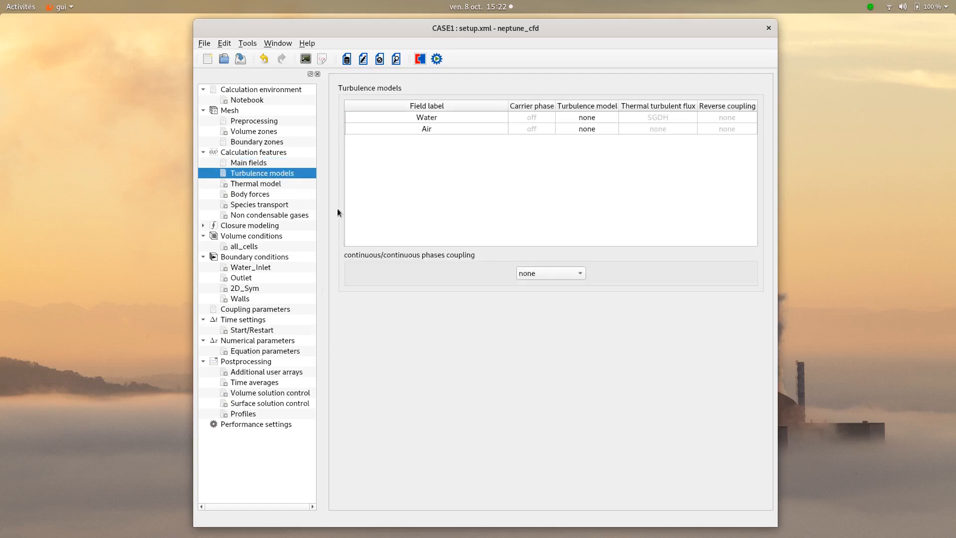
{"action": "left_click", "coordinate": [582, 116]}
{"action": "left_click", "coordinate": [582, 116]}
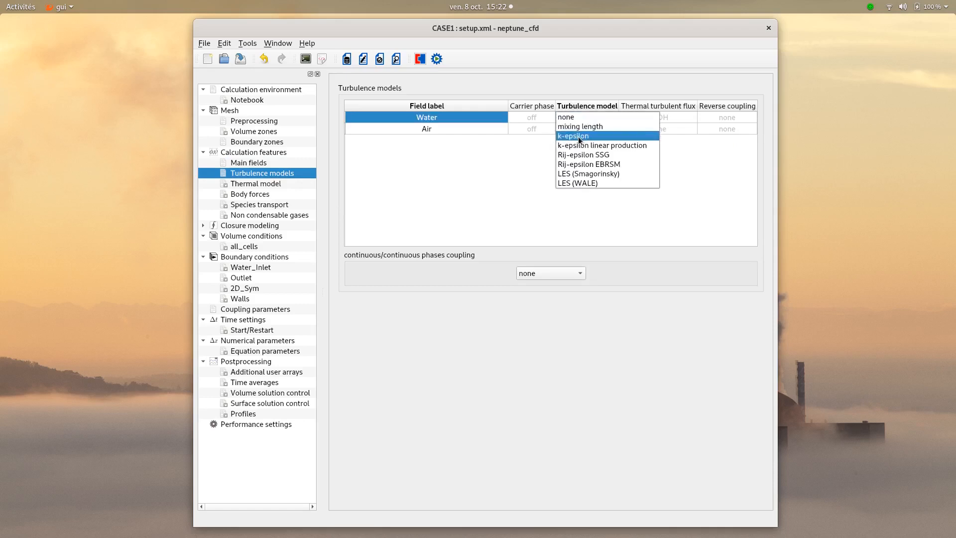
{"action": "left_click", "coordinate": [578, 137]}
{"action": "left_click", "coordinate": [575, 130]}
{"action": "left_click", "coordinate": [574, 131]}
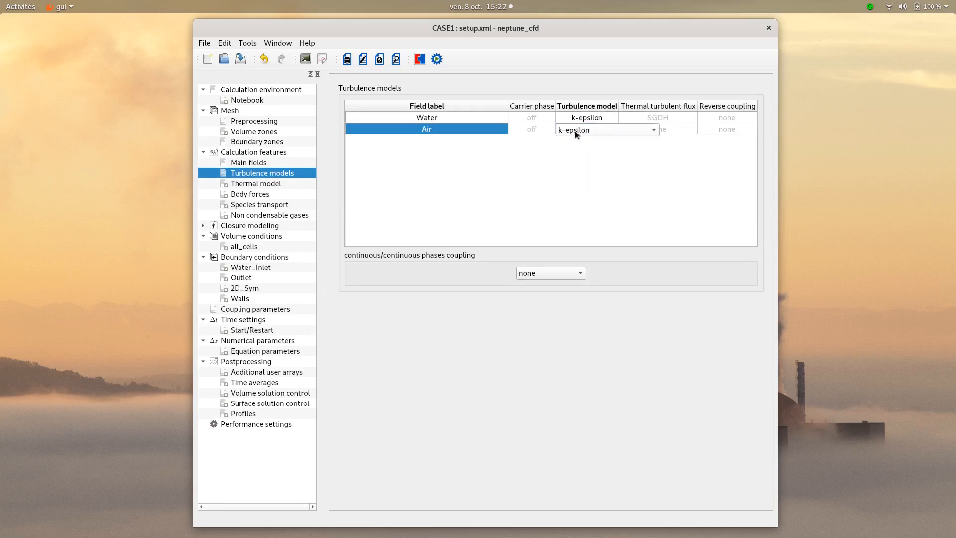
{"action": "left_click", "coordinate": [621, 165]}
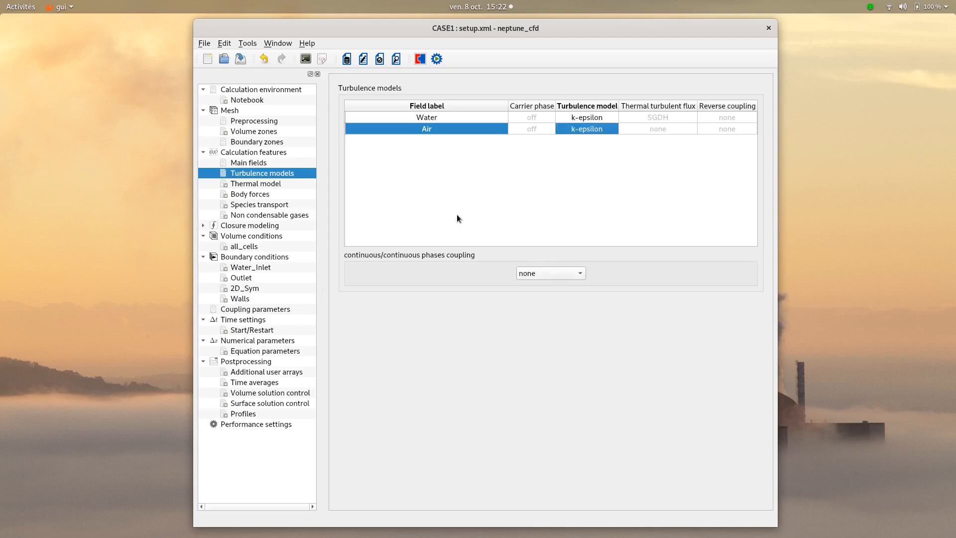
Set the gravity component along y to -9.81 m/s² in the body forces
{"action": "left_click", "coordinate": [249, 192]}
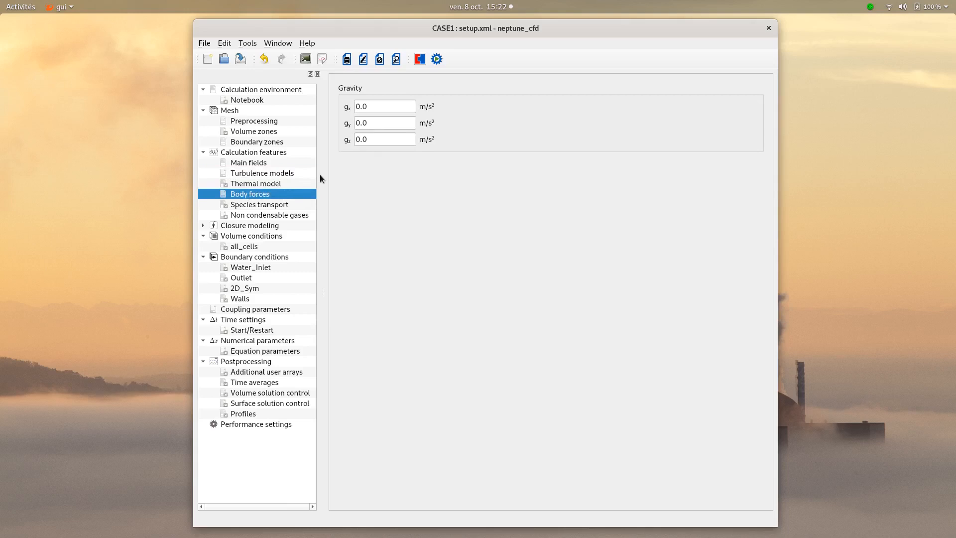
{"action": "left_click_drag", "start_coordinate": [379, 123], "coordinate": [324, 118]}
{"action": "type", "text": "-9.81"}
Examine the momentum transfer models of the Water–Air interaction and the interfacial area settings
{"action": "left_click", "coordinate": [252, 225]}
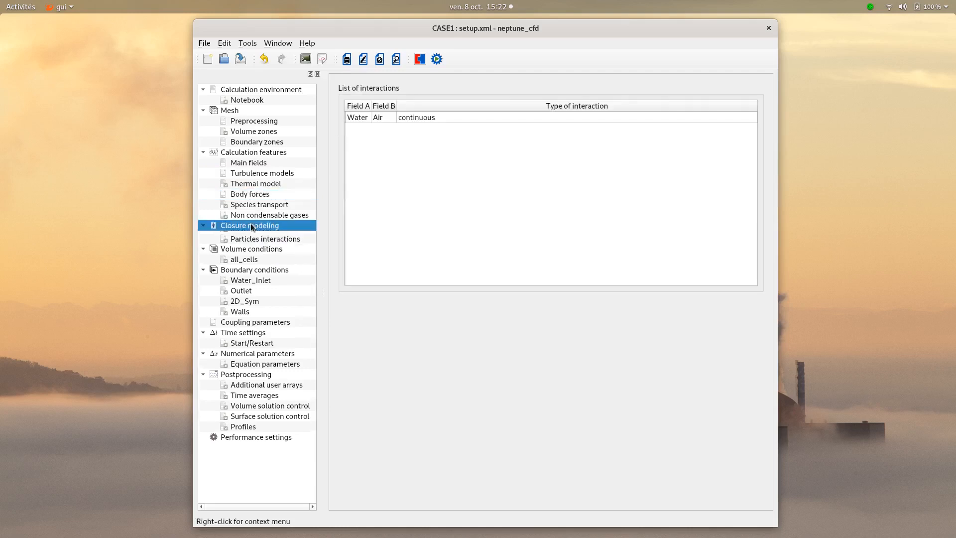
{"action": "left_click", "coordinate": [421, 119]}
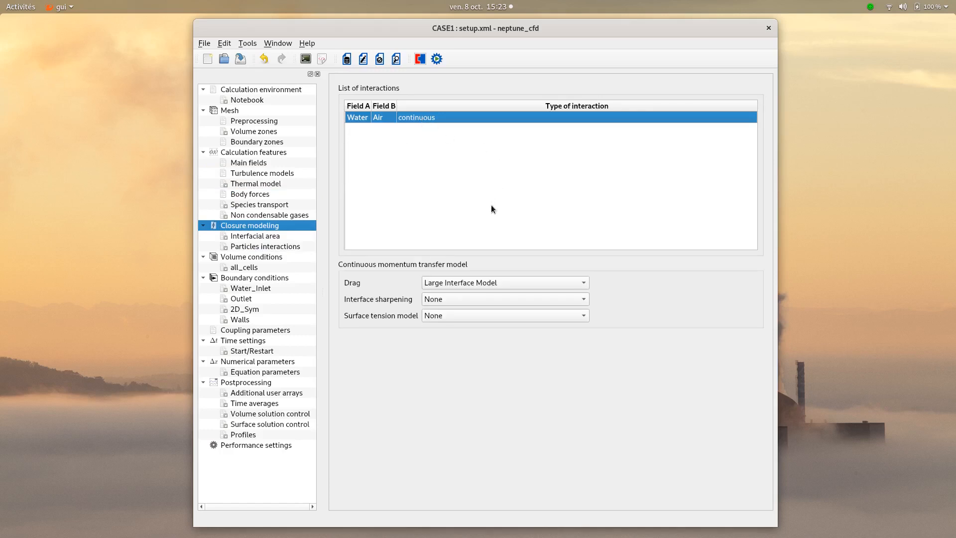
{"action": "left_click", "coordinate": [265, 237]}
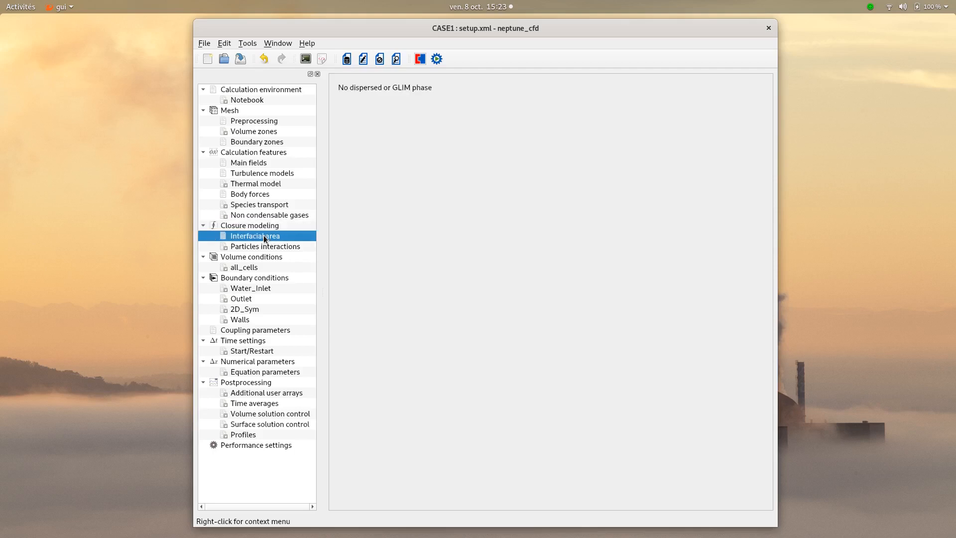
Enable initialization for the all_cells volume zone and open that zone's conditions
{"action": "left_click", "coordinate": [239, 257]}
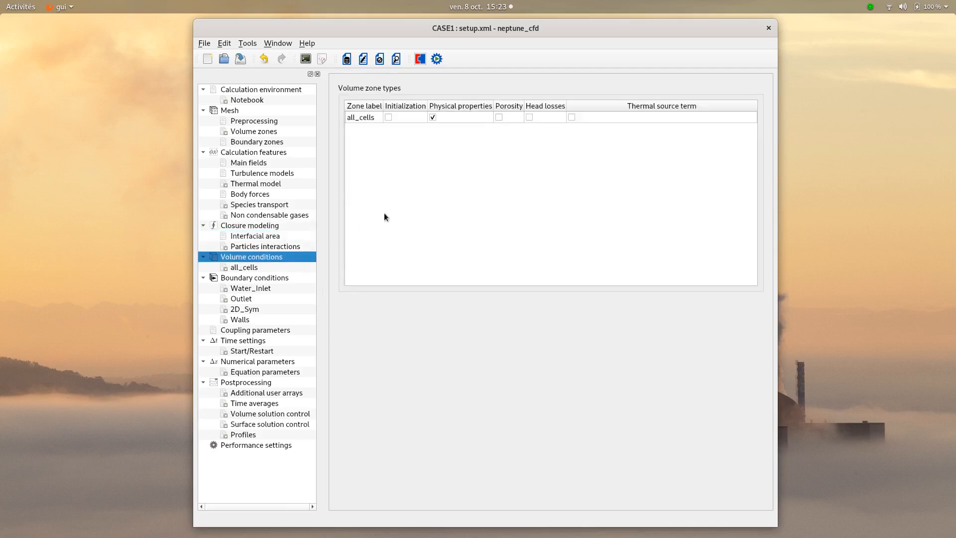
{"action": "left_click", "coordinate": [389, 117]}
{"action": "left_click", "coordinate": [246, 269]}
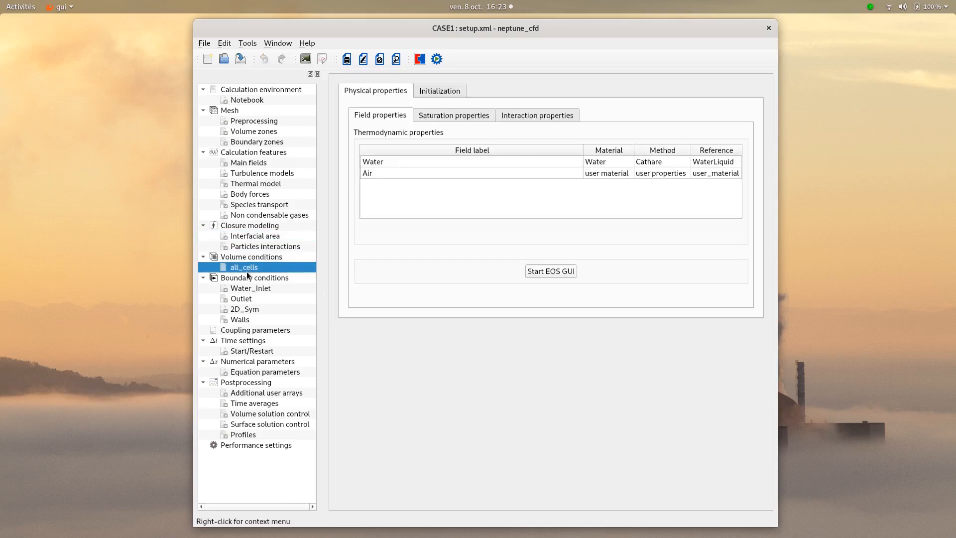
Assign user material to the Water field and accept the default temperature law temp_Water = 273.15
{"action": "left_click", "coordinate": [600, 163]}
{"action": "left_click", "coordinate": [600, 163]}
{"action": "left_click", "coordinate": [600, 163]}
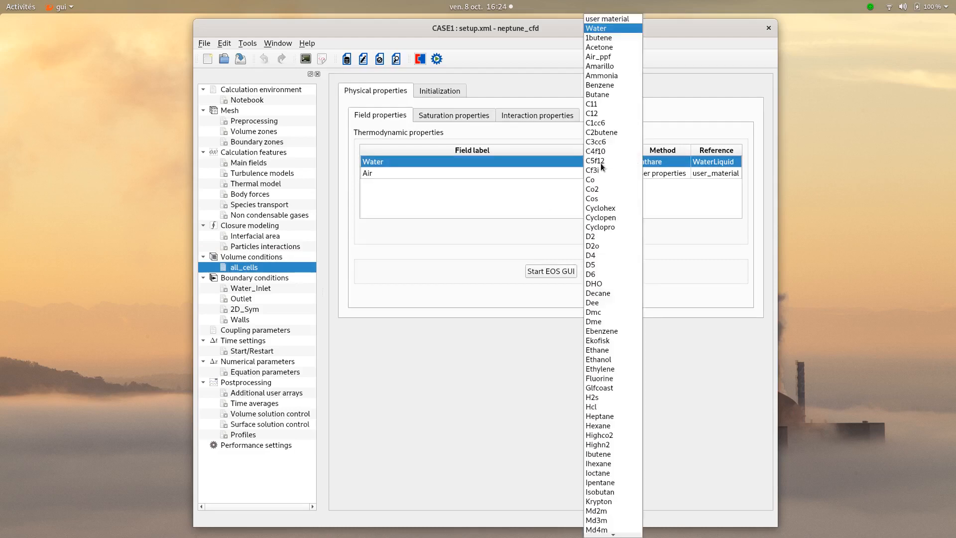
{"action": "left_click", "coordinate": [617, 19]}
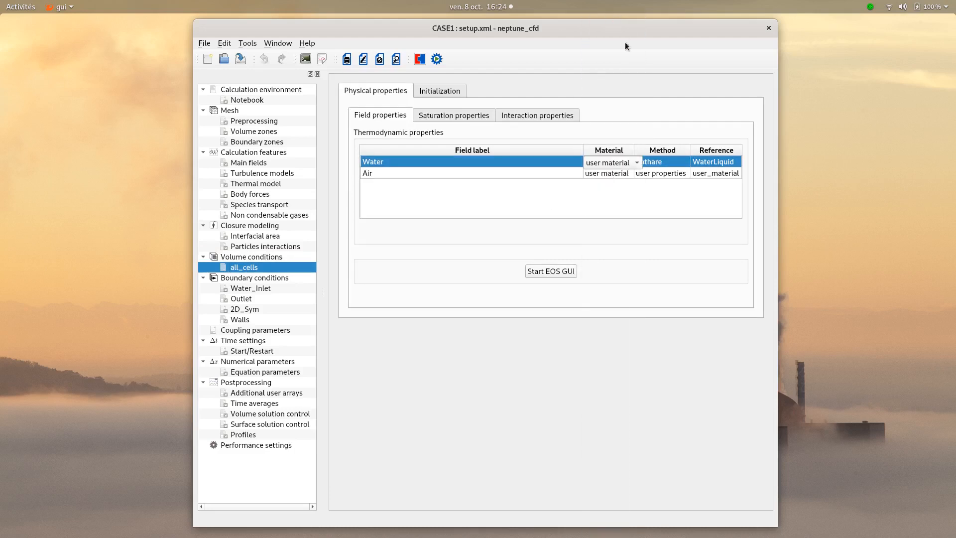
{"action": "left_click", "coordinate": [524, 231]}
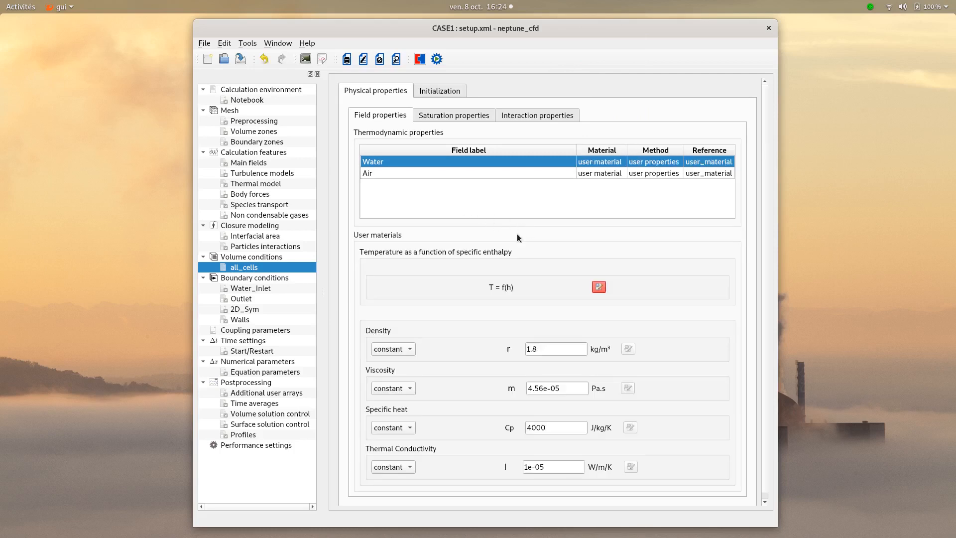
{"action": "left_click", "coordinate": [599, 287]}
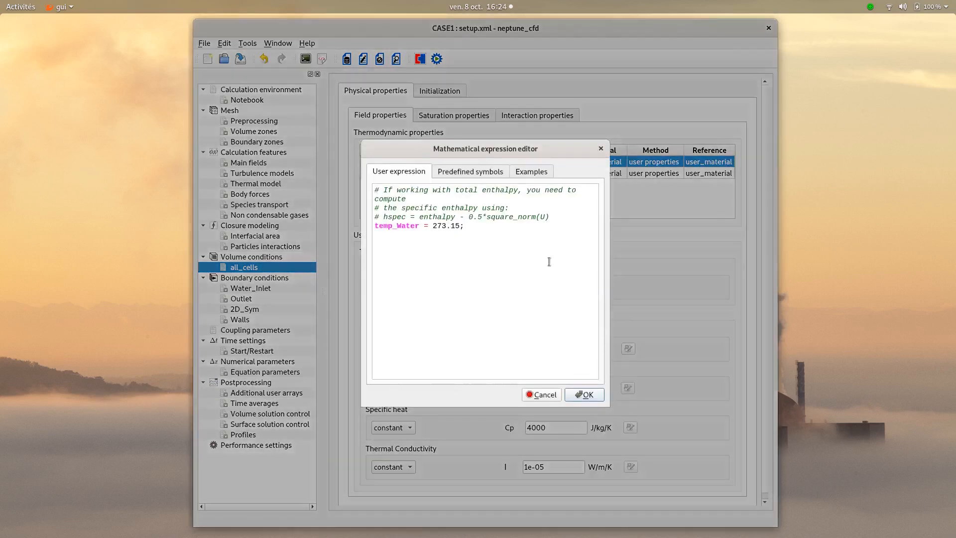
{"action": "left_click", "coordinate": [584, 396]}
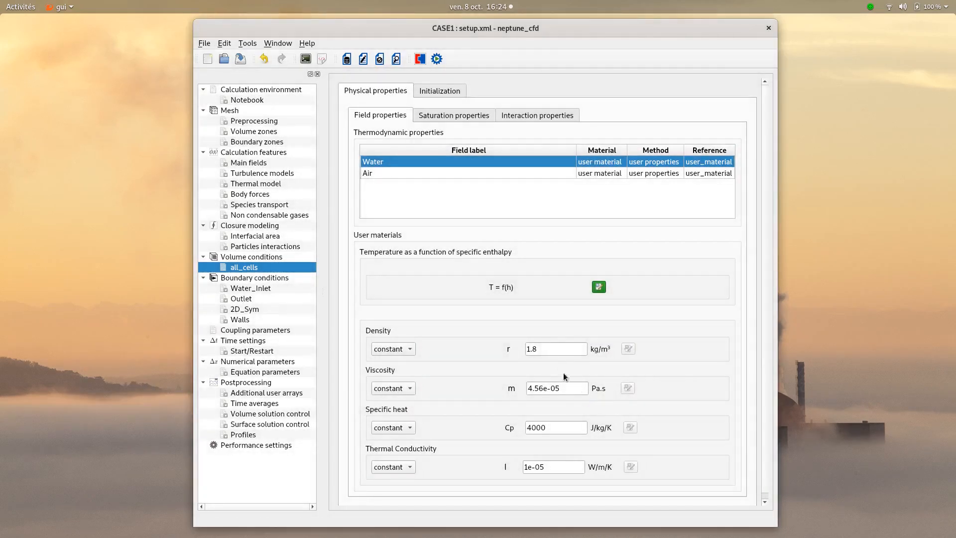
Set Water's viscosity to 0.0001 Pa.s and its thermal conductivity to 0.6 W/m/K
{"action": "triple_click", "coordinate": [568, 388]}
{"action": "type", "text": "0.0001"}
{"action": "left_click", "coordinate": [551, 431]}
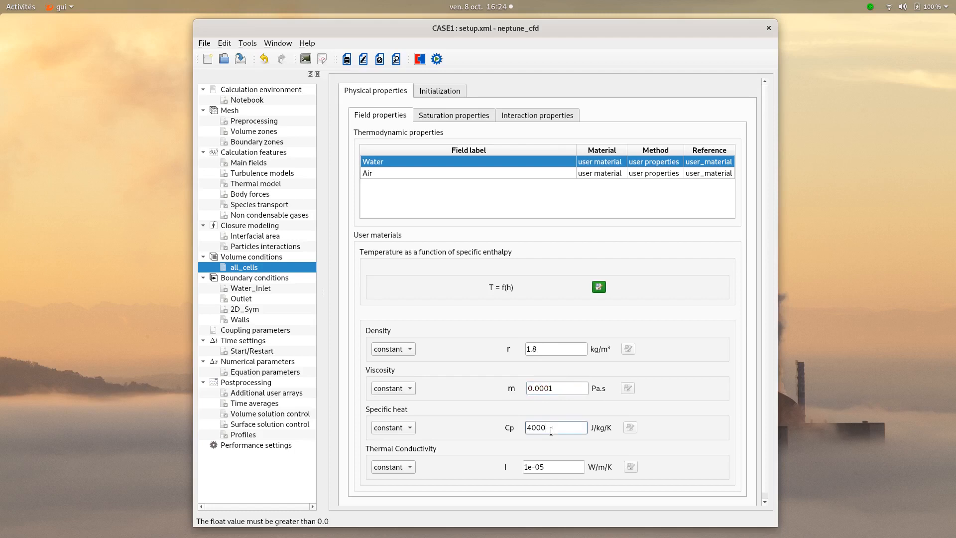
{"action": "left_click_drag", "start_coordinate": [558, 465], "coordinate": [516, 467]}
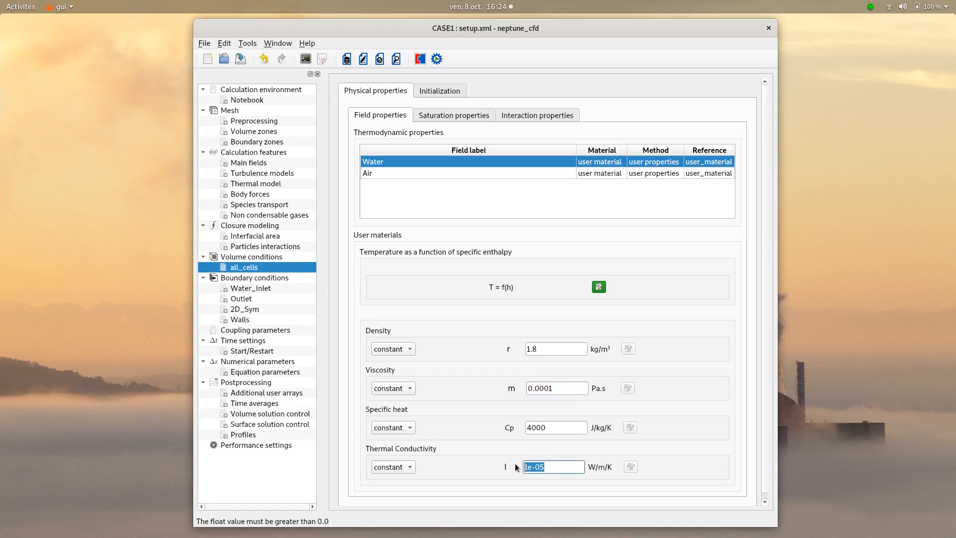
{"action": "type", "text": "0.6"}
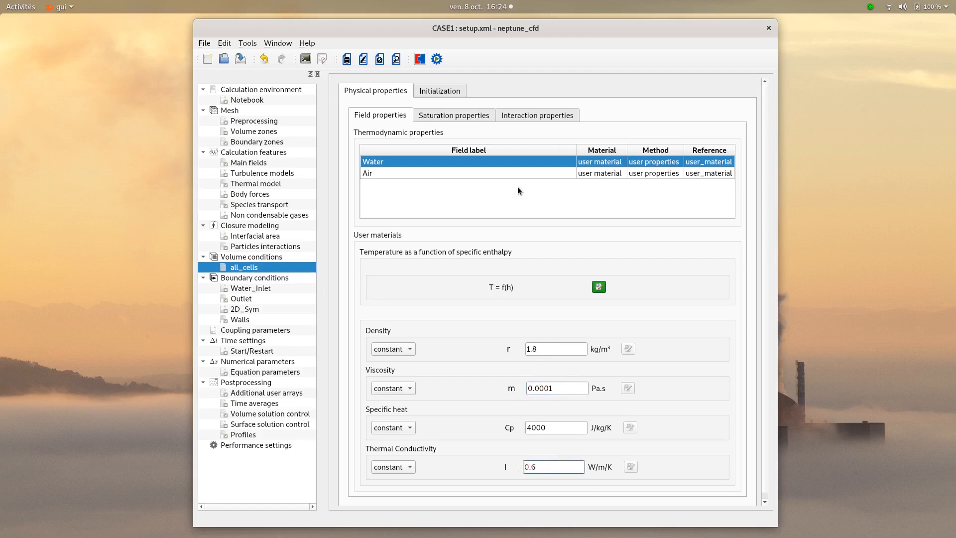
Set the Air field's density to 10.0 kg/m³ and its viscosity to 1e-05 Pa.s
{"action": "left_click", "coordinate": [521, 173]}
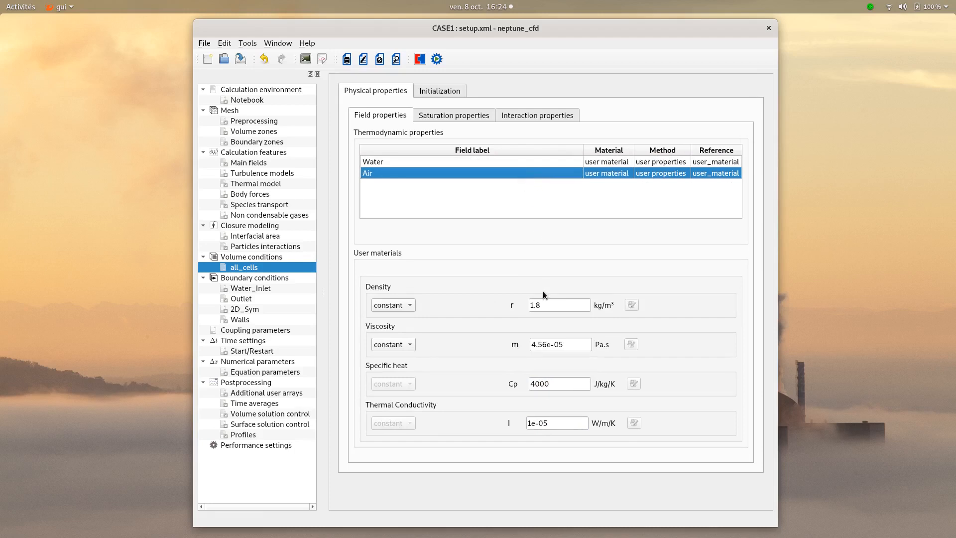
{"action": "double_click", "coordinate": [549, 307]}
{"action": "type", "text": "10.0"}
{"action": "double_click", "coordinate": [570, 344]}
{"action": "type", "text": "1e-05"}
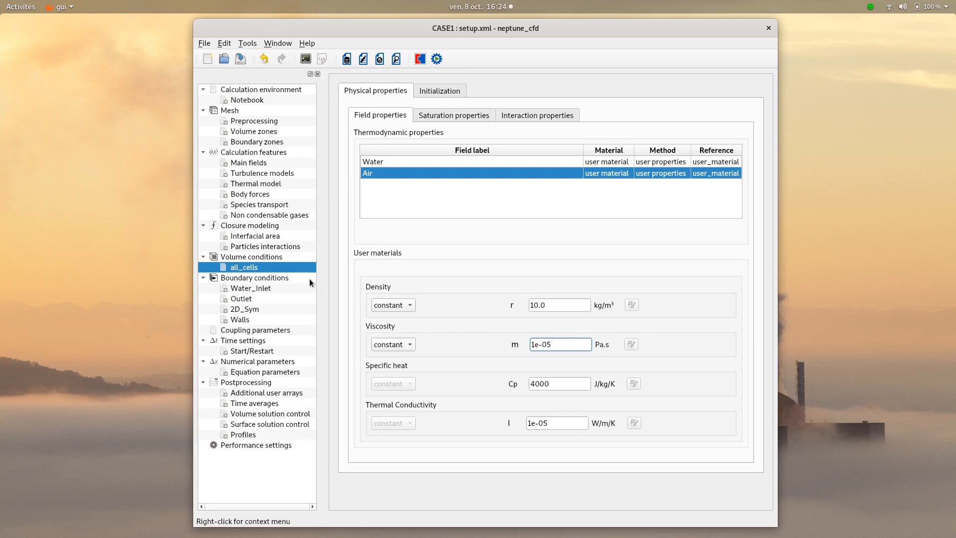
Define the initial pressure expression for all_cells as pressure = 7000000.0
{"action": "left_click", "coordinate": [447, 92]}
{"action": "left_click", "coordinate": [559, 132]}
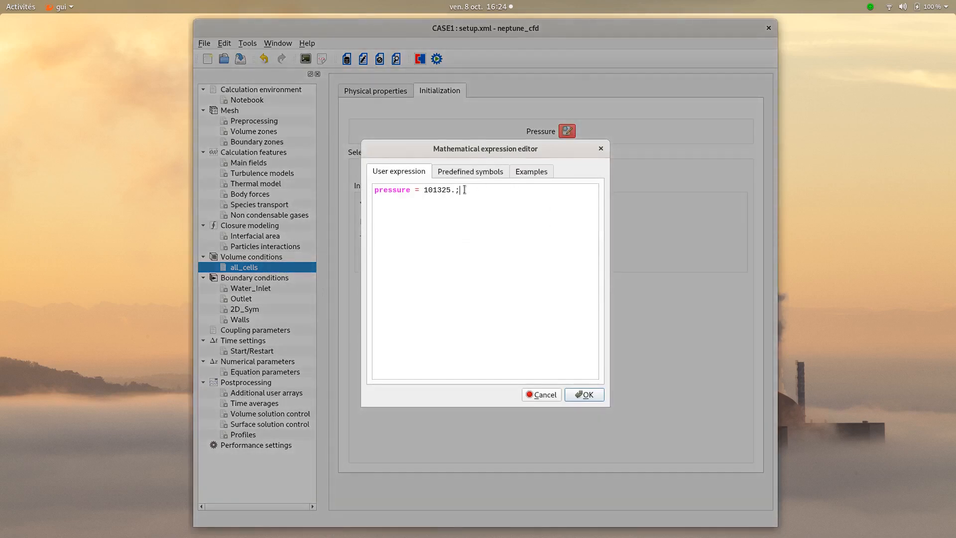
{"action": "left_click_drag", "start_coordinate": [464, 190], "coordinate": [425, 188]}
{"action": "type", "text": "7000000.0;"}
{"action": "left_click", "coordinate": [584, 394]}
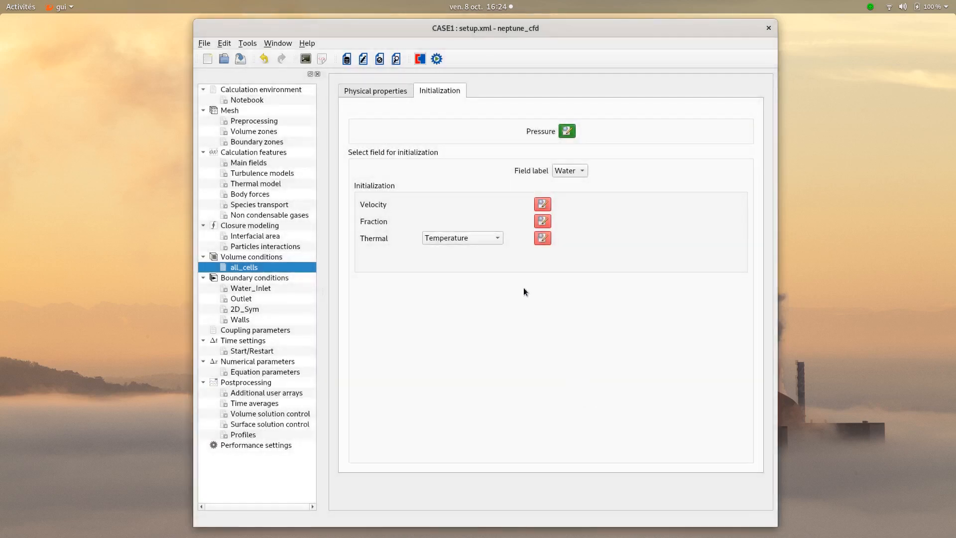
Initialize the Water field with the default zero velocity (u, v, w = 0) and volume fraction vol_f = 1
{"action": "left_click", "coordinate": [549, 205]}
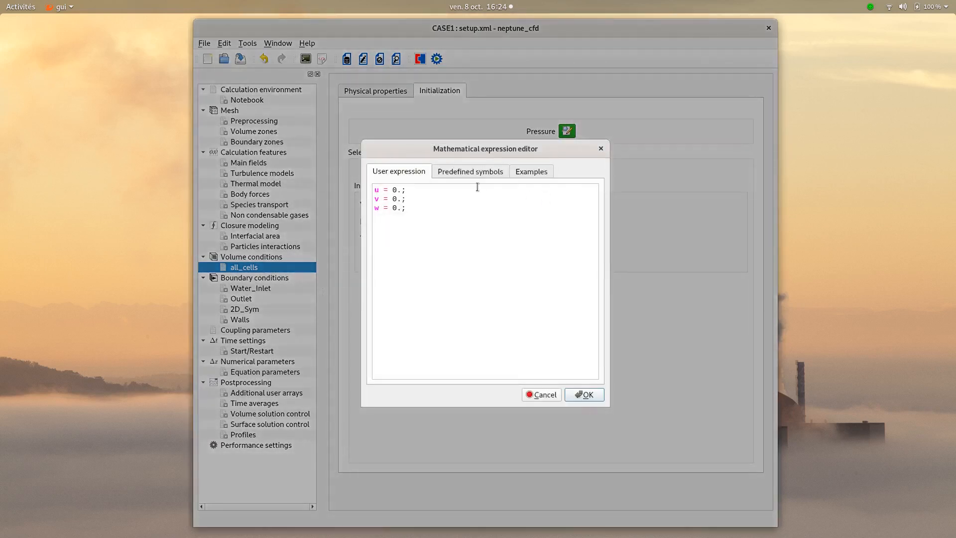
{"action": "left_click", "coordinate": [584, 395]}
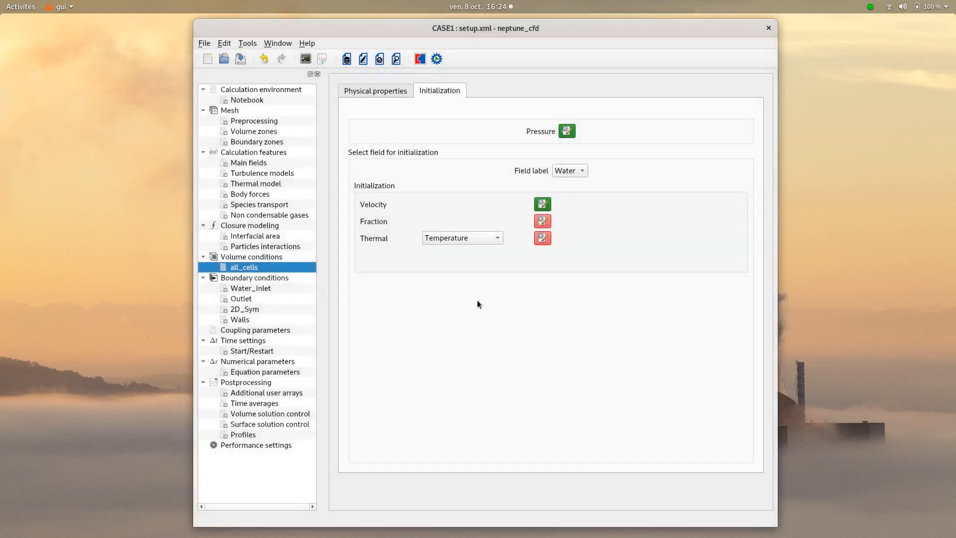
{"action": "left_click", "coordinate": [542, 221]}
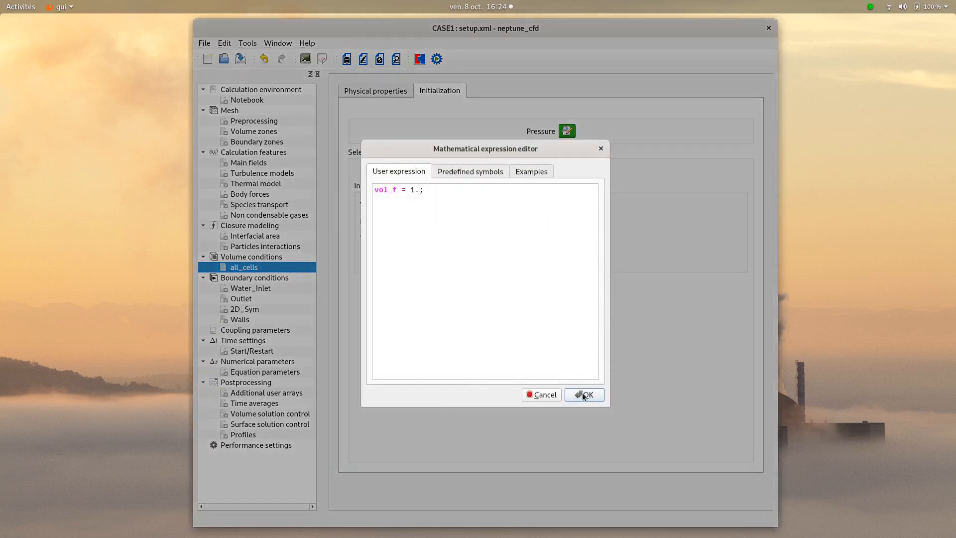
{"action": "left_click", "coordinate": [582, 394]}
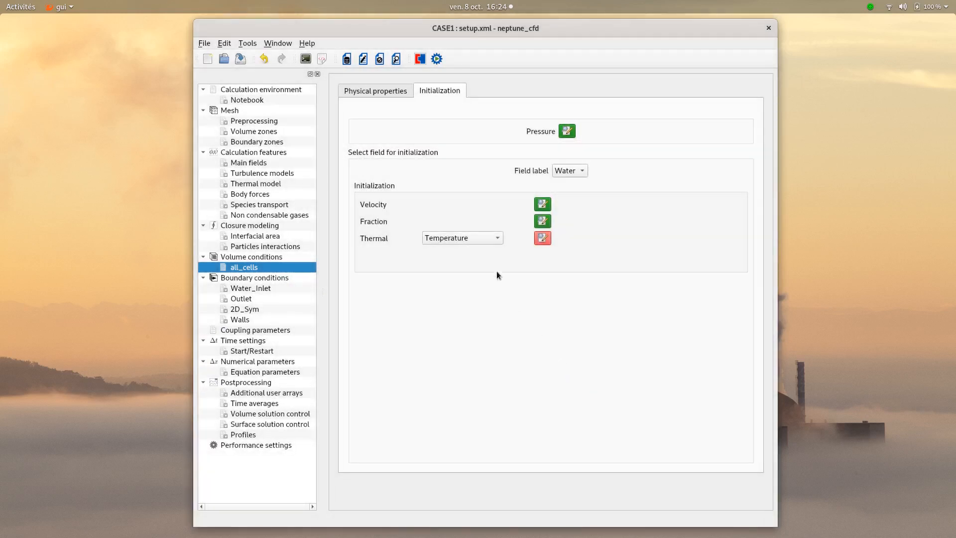
Switch Water's thermal initialization to Enthalpy and define it as enthalpy = 2000000.0
{"action": "left_click", "coordinate": [497, 239]}
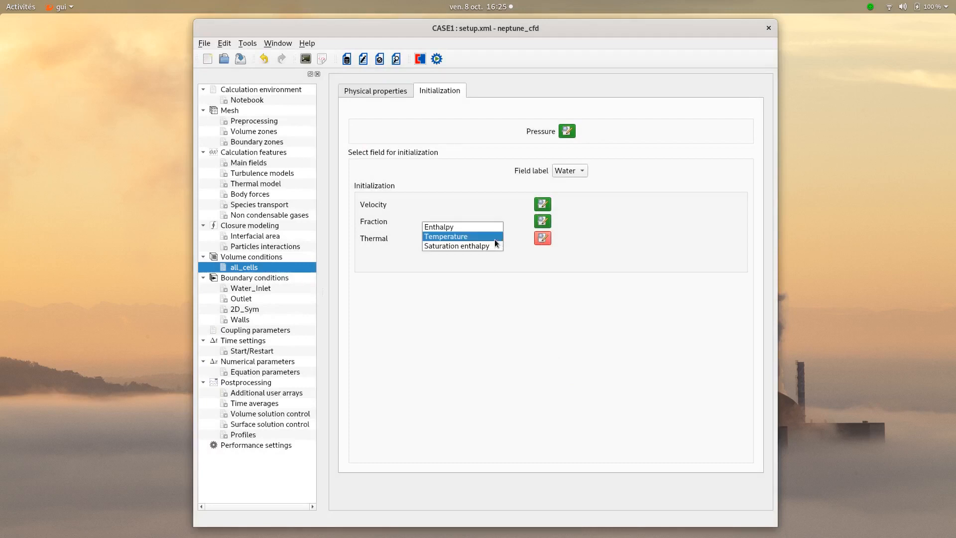
{"action": "left_click", "coordinate": [474, 228]}
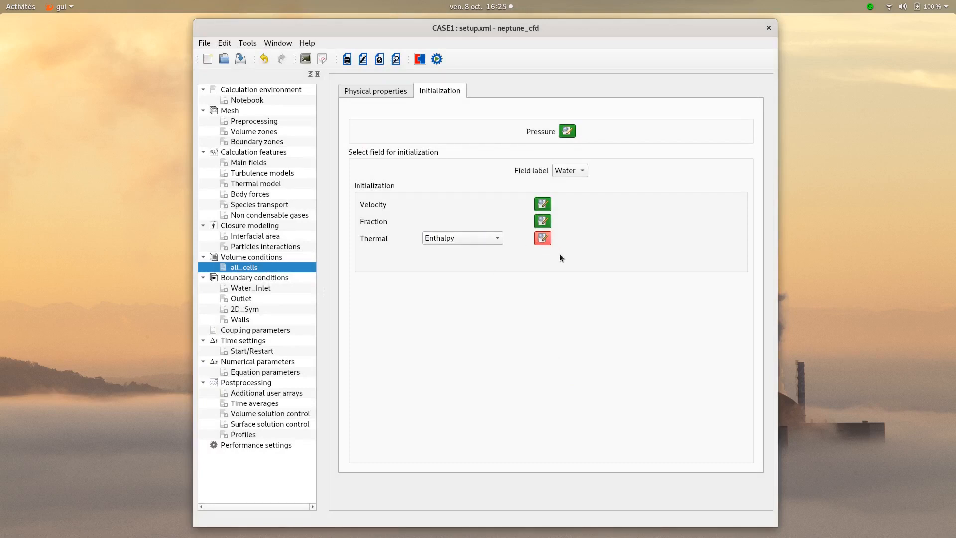
{"action": "left_click", "coordinate": [541, 238]}
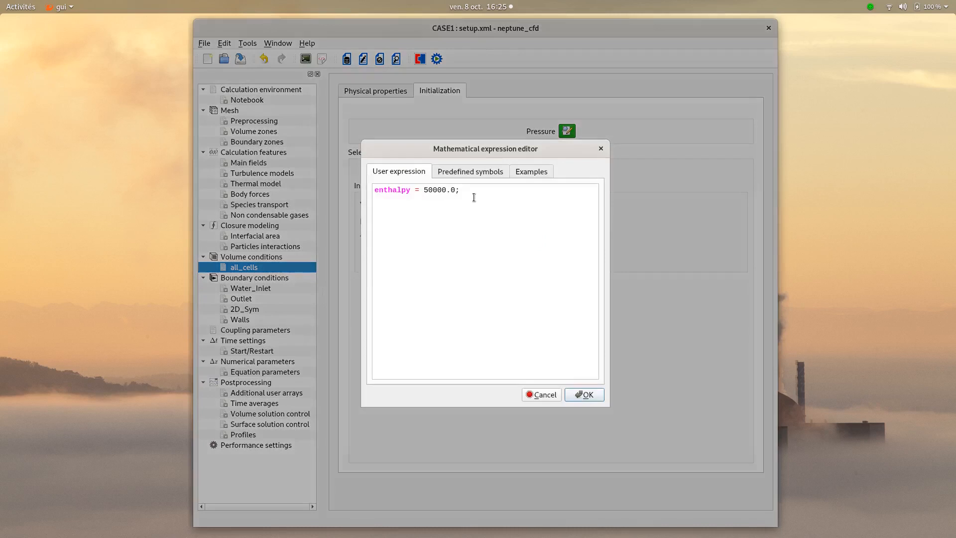
{"action": "left_click_drag", "start_coordinate": [459, 192], "coordinate": [425, 188]}
{"action": "type", "text": "2000000.0;"}
{"action": "left_click", "coordinate": [585, 396]}
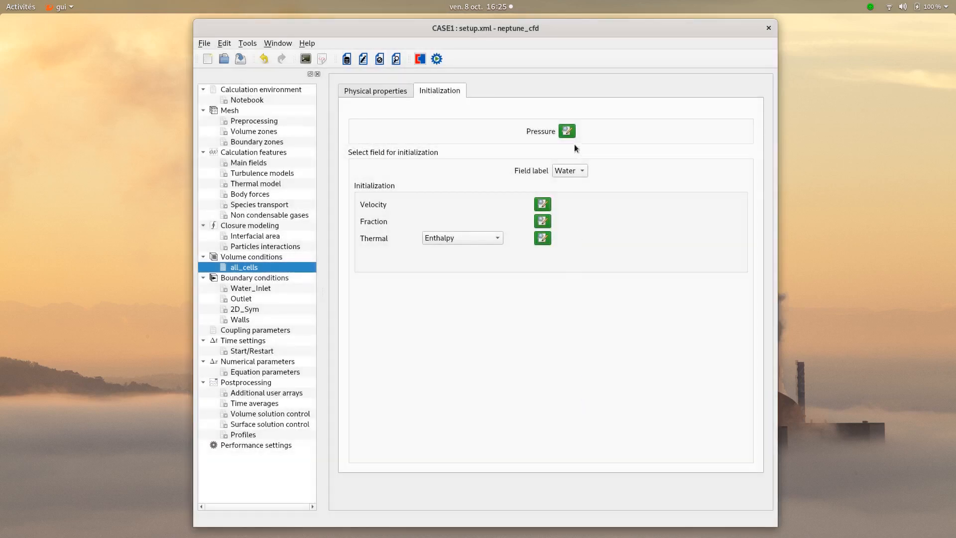
Initialize the Air field with the default zero velocity (u, v, w = 0) and the default volume fraction expression
{"action": "left_click", "coordinate": [573, 179]}
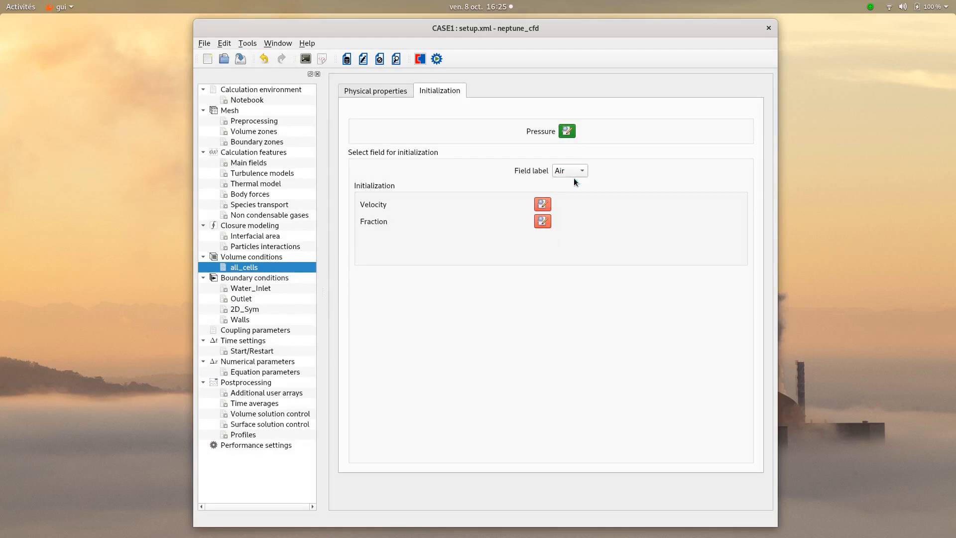
{"action": "left_click", "coordinate": [542, 205]}
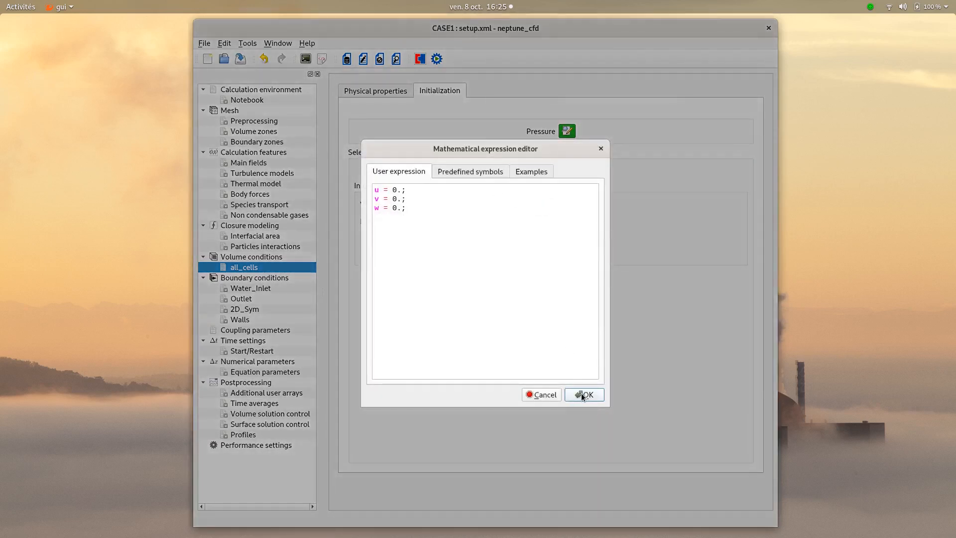
{"action": "left_click", "coordinate": [581, 392]}
{"action": "left_click", "coordinate": [543, 219]}
{"action": "left_click", "coordinate": [582, 394]}
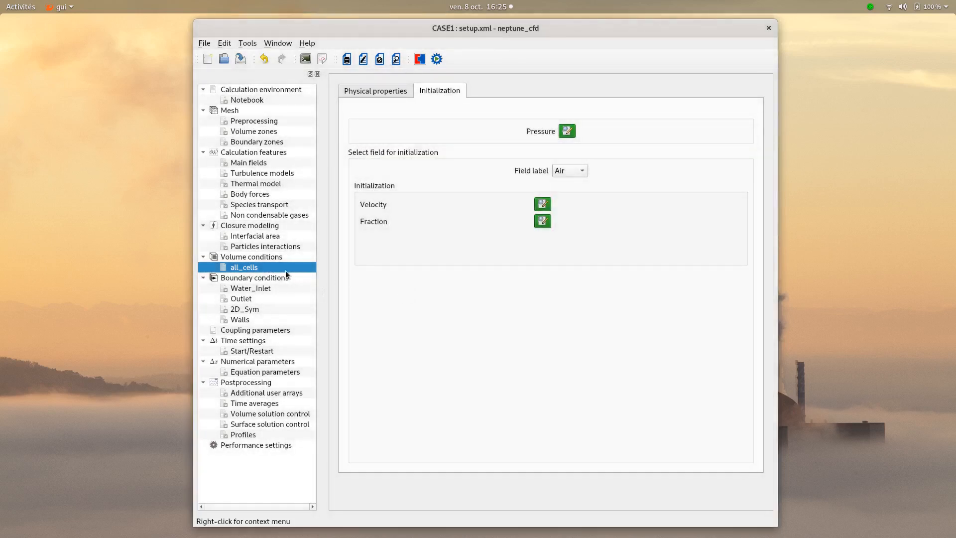
Set the boundary zone natures to Inlet for Water_Inlet, Outlet for Outlet and Symmetry for 2D_Sym
{"action": "left_click", "coordinate": [273, 277]}
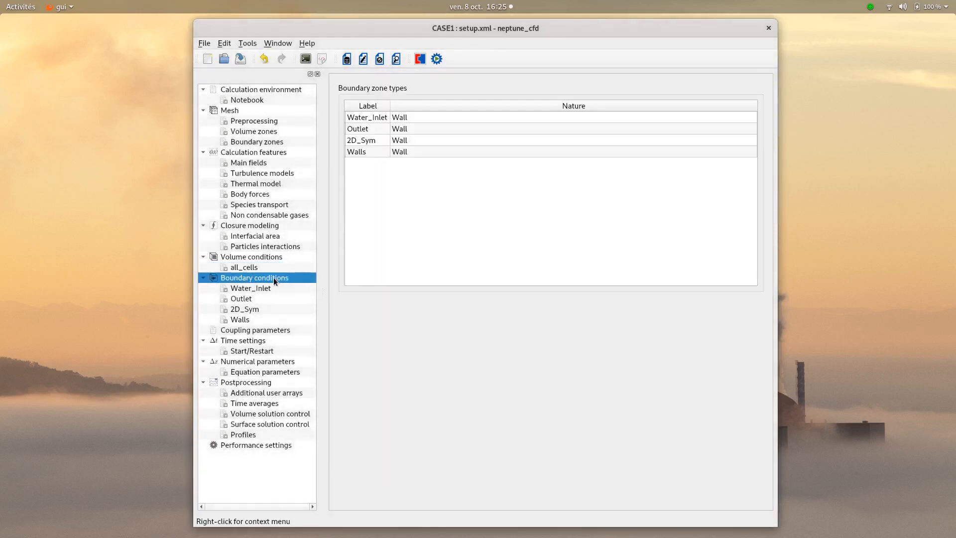
{"action": "left_click", "coordinate": [424, 118]}
{"action": "left_click", "coordinate": [423, 118]}
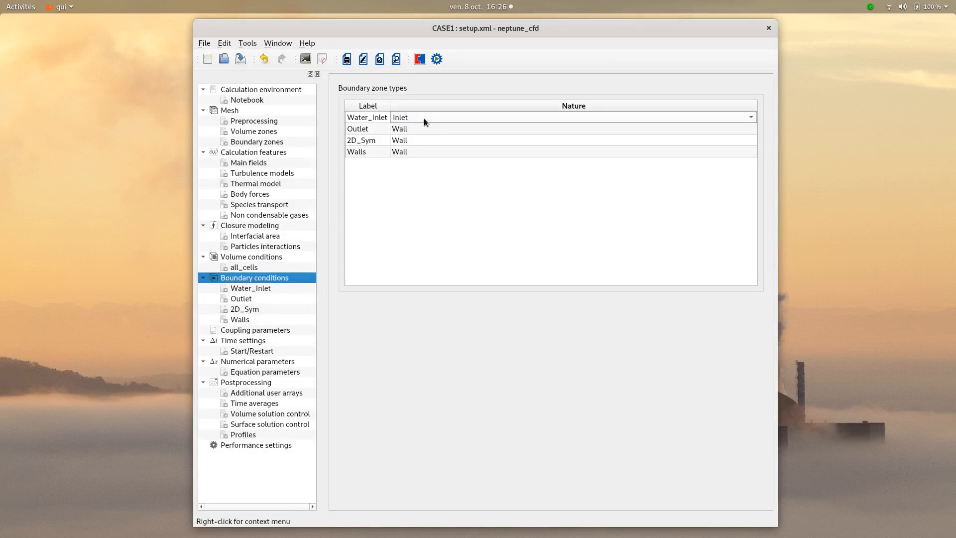
{"action": "left_click", "coordinate": [420, 130]}
{"action": "left_click", "coordinate": [420, 129]}
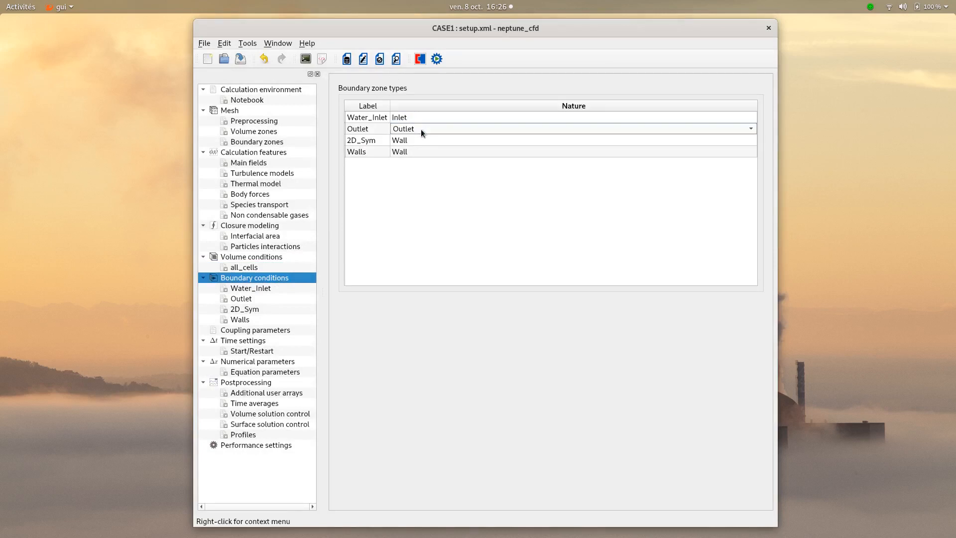
{"action": "left_click", "coordinate": [417, 139]}
{"action": "key", "text": "s"}
{"action": "left_click", "coordinate": [413, 179]}
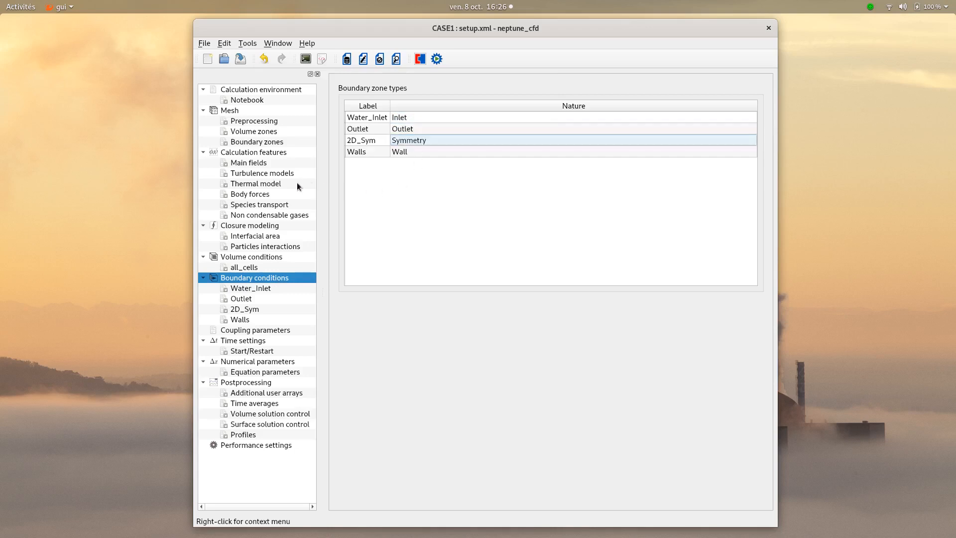
For Water at Water_Inlet, set the fraction to 1.0 and the imposed enthalpy to 1400000.0 J/kg, and check the Air inlet values
{"action": "left_click", "coordinate": [255, 287]}
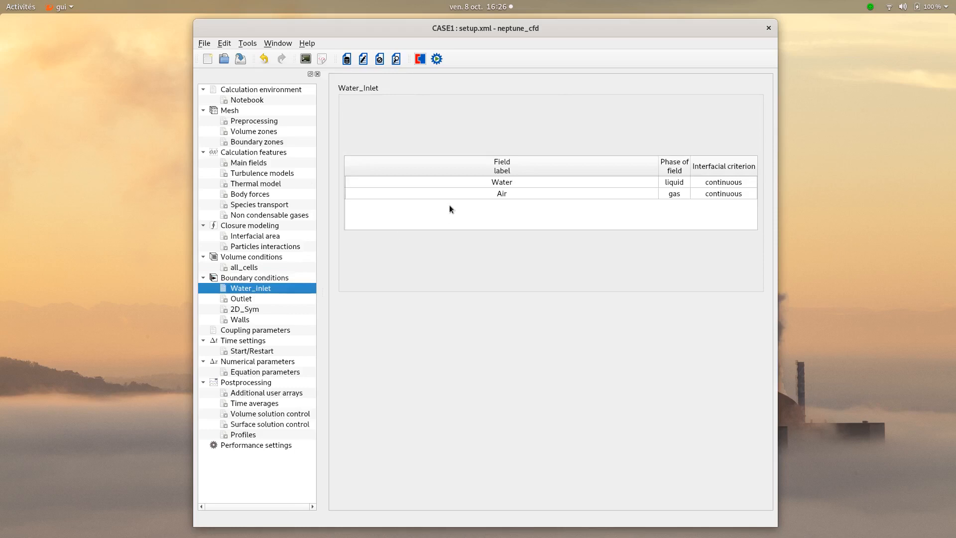
{"action": "left_click", "coordinate": [485, 182]}
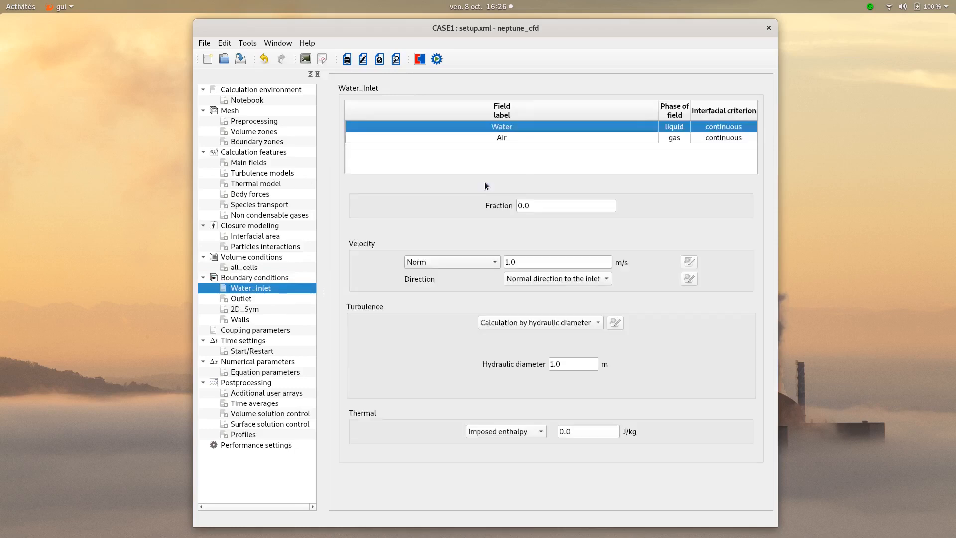
{"action": "double_click", "coordinate": [544, 205]}
{"action": "type", "text": "1"}
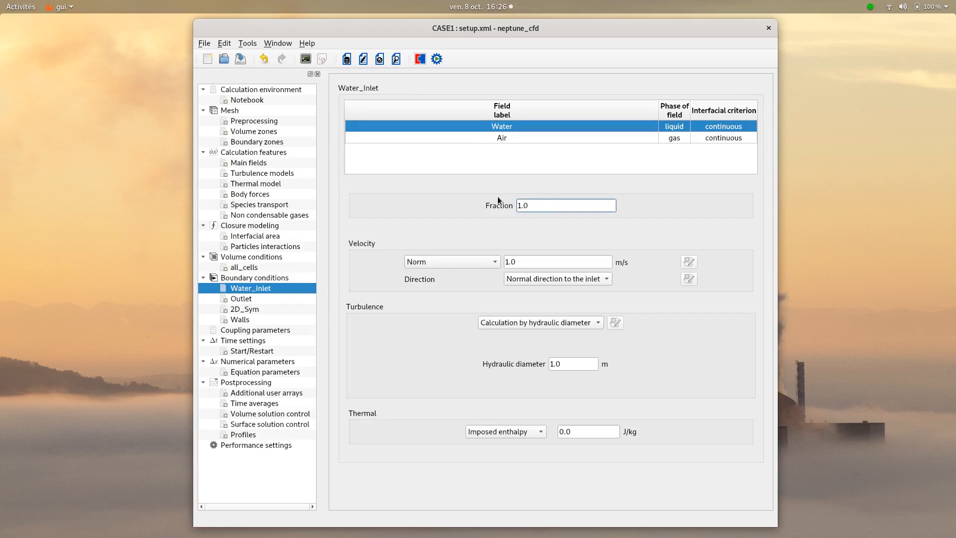
{"action": "double_click", "coordinate": [579, 429]}
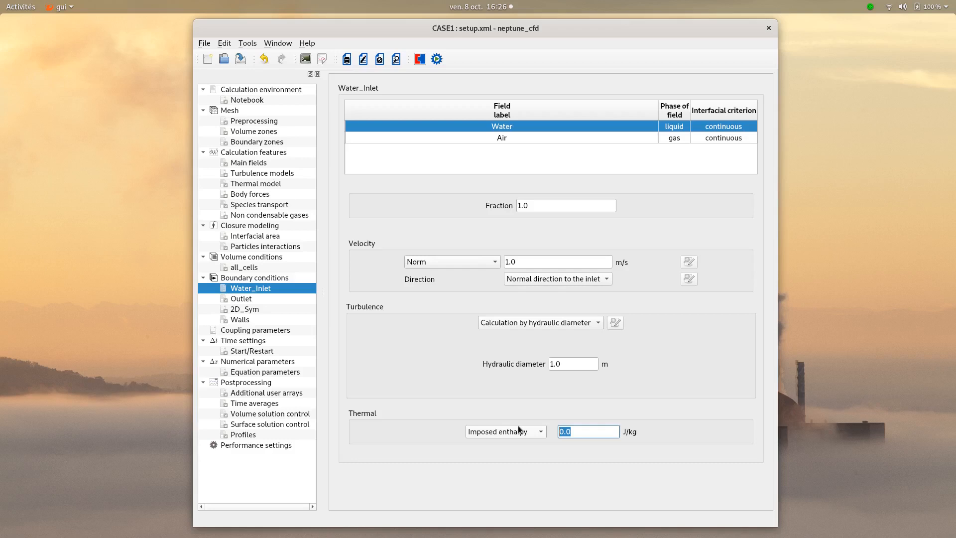
{"action": "type", "text": "1400000.0"}
{"action": "left_click", "coordinate": [499, 139]}
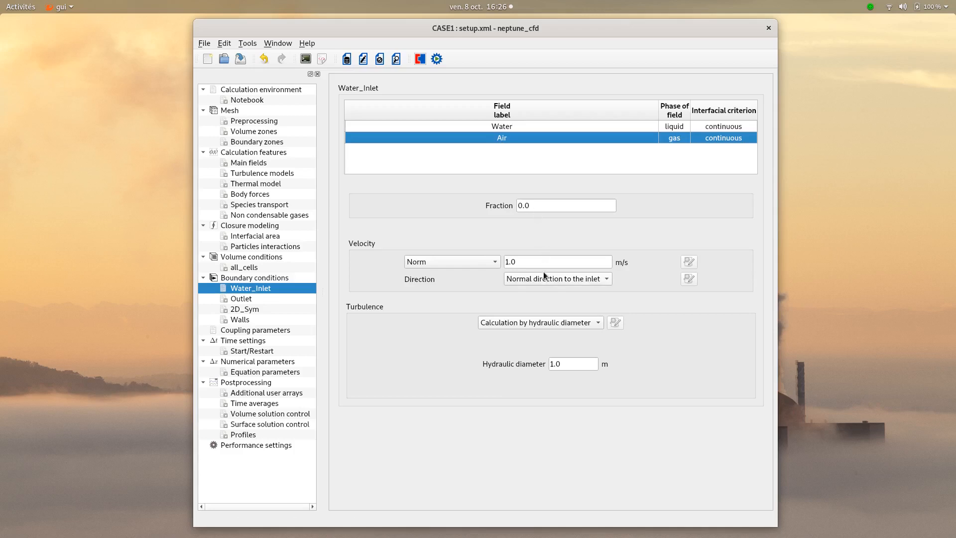
Set the Outlet's reference pressure to 7000000.0 Pa and Water's imposed fraction to 1.0, and check Air and the 2D_Sym and Walls conditions
{"action": "left_click", "coordinate": [244, 299]}
{"action": "left_click", "coordinate": [464, 181]}
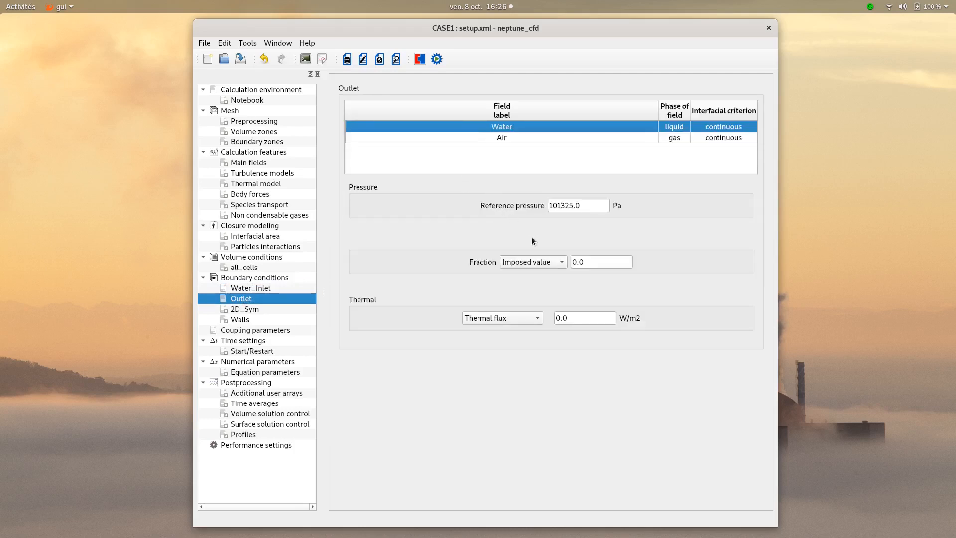
{"action": "left_click_drag", "start_coordinate": [591, 204], "coordinate": [512, 191]}
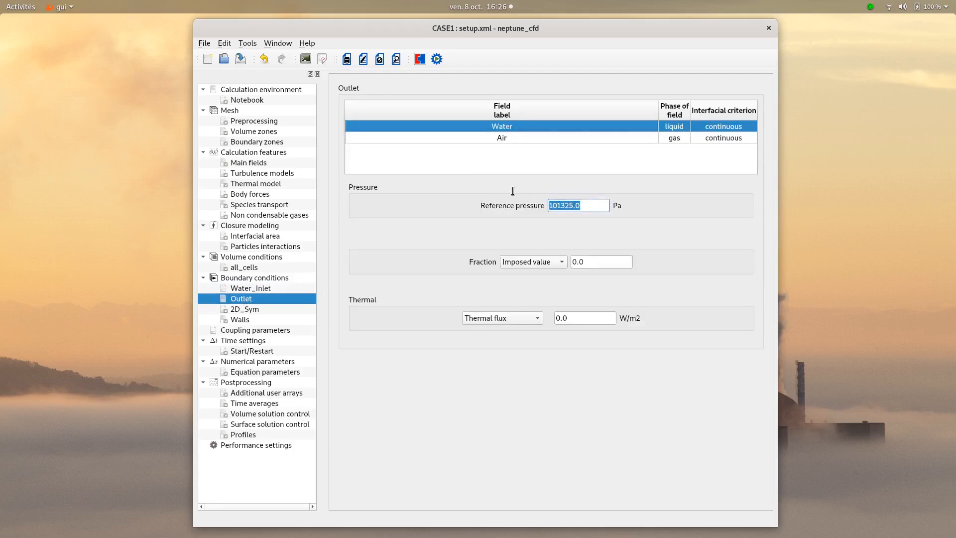
{"action": "type", "text": "7000000.0"}
{"action": "double_click", "coordinate": [607, 263]}
{"action": "type", "text": "1.0"}
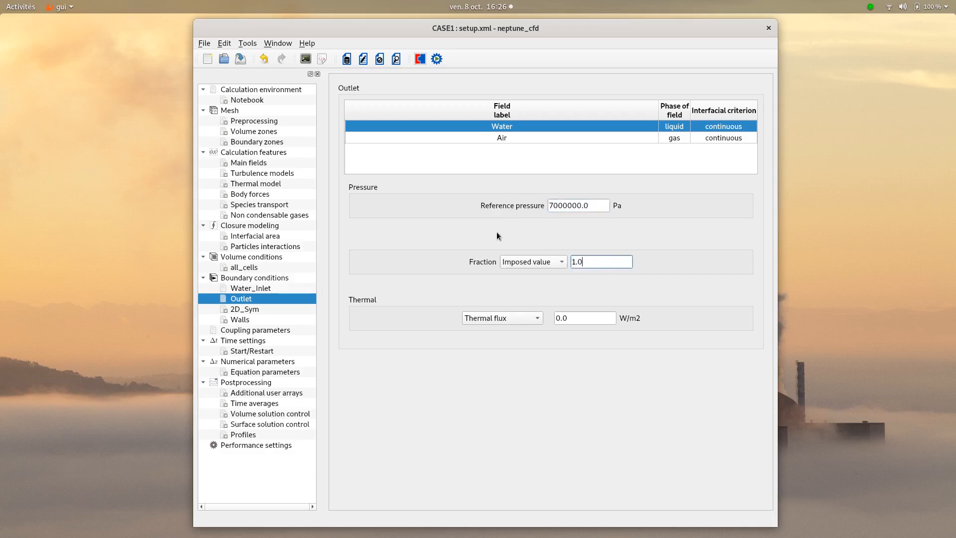
{"action": "left_click", "coordinate": [509, 138]}
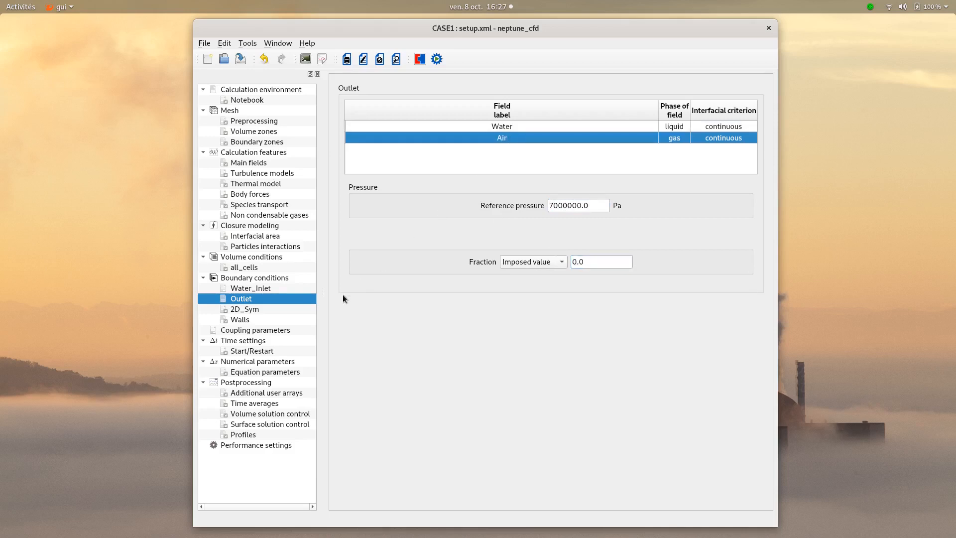
{"action": "left_click", "coordinate": [266, 309]}
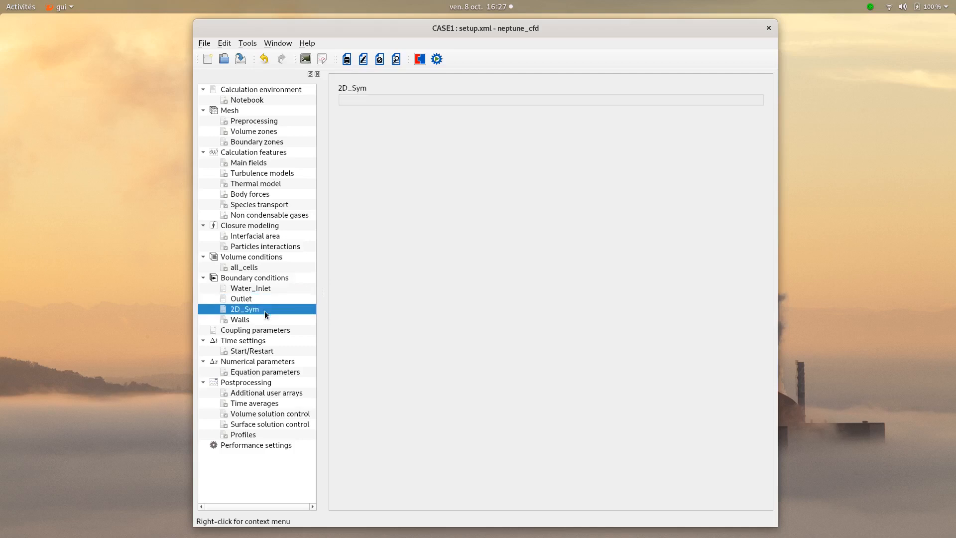
{"action": "left_click", "coordinate": [261, 322]}
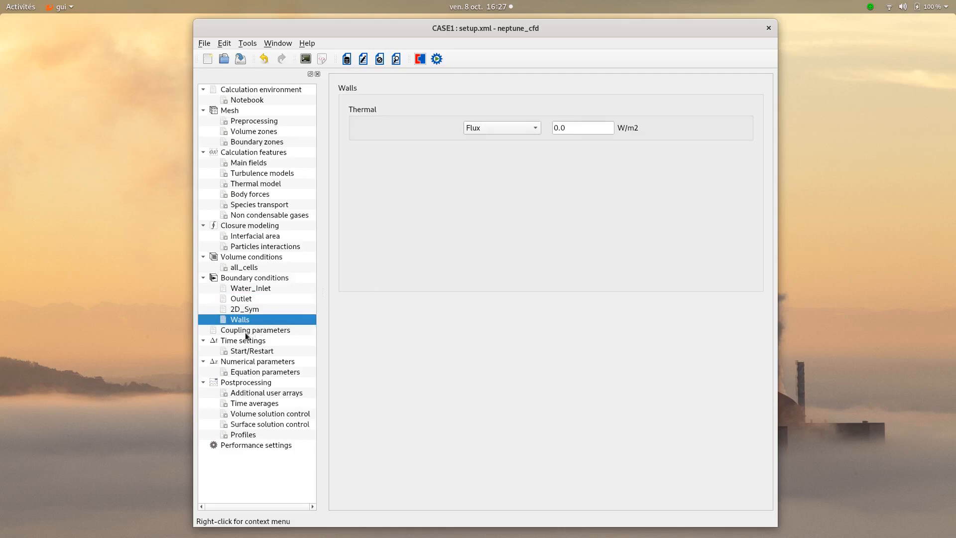
Set the time step option to Adaptive and stop the calculation at a time analysis of 20.0 s
{"action": "left_click", "coordinate": [243, 340]}
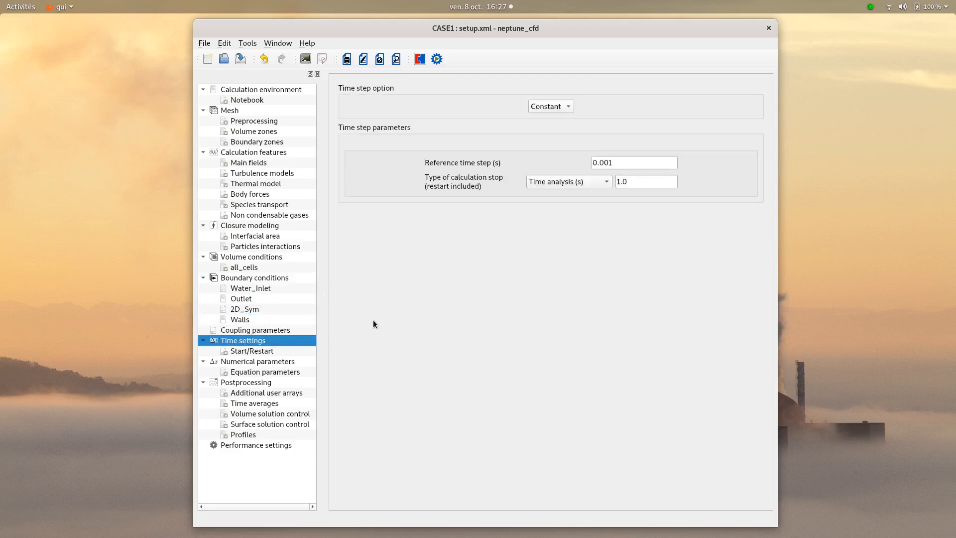
{"action": "left_click", "coordinate": [564, 105]}
{"action": "left_click", "coordinate": [559, 114]}
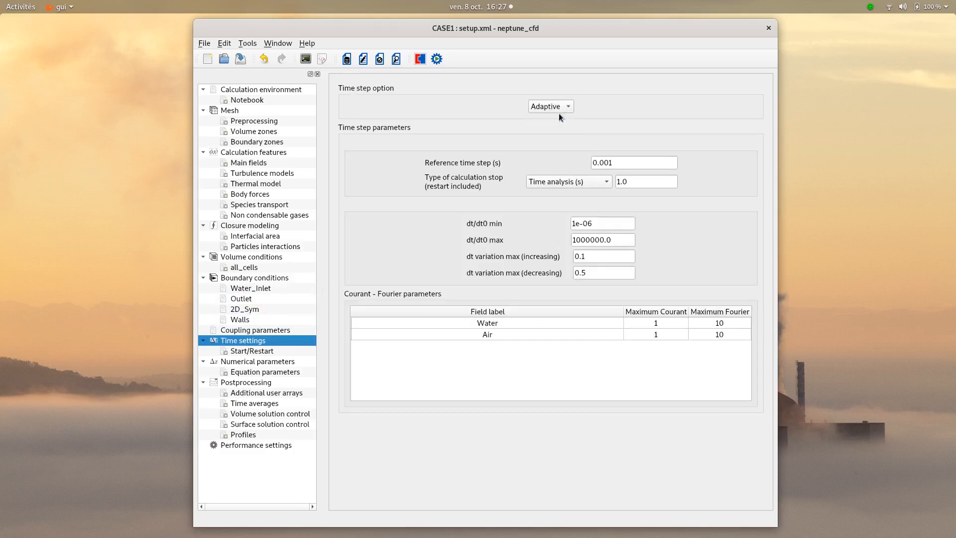
{"action": "double_click", "coordinate": [644, 188]}
{"action": "type", "text": "20.0"}
Configure the postprocessing results writer to output every 0.2 seconds
{"action": "left_click", "coordinate": [243, 382]}
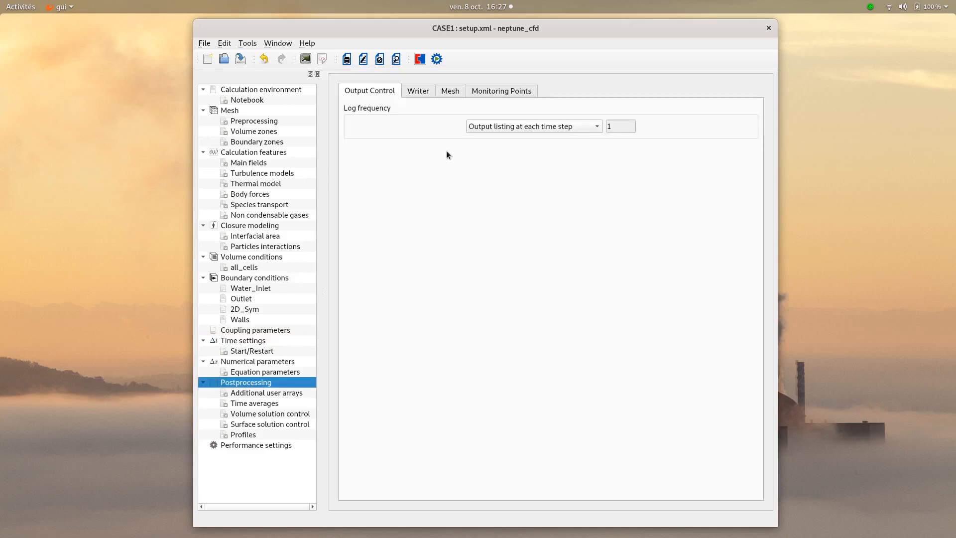
{"action": "left_click", "coordinate": [426, 92]}
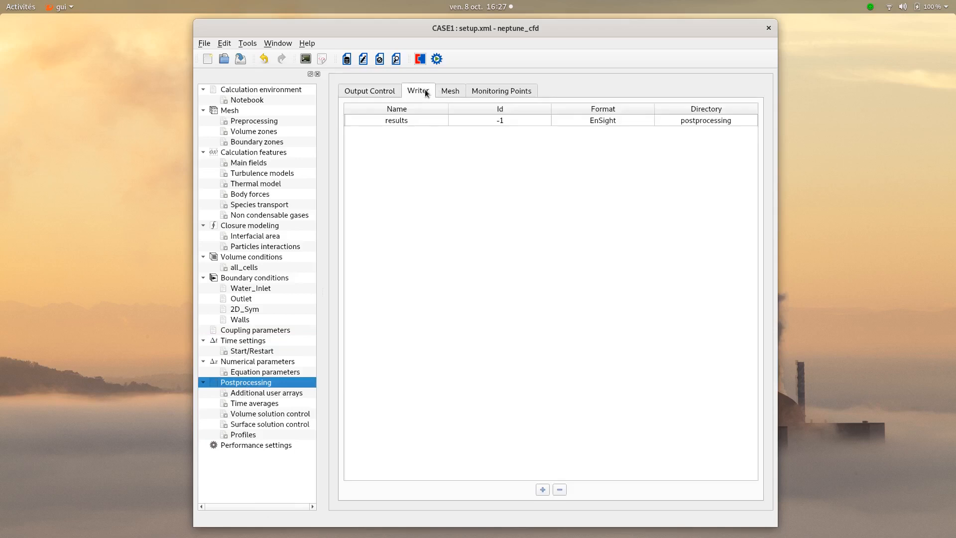
{"action": "left_click", "coordinate": [417, 121]}
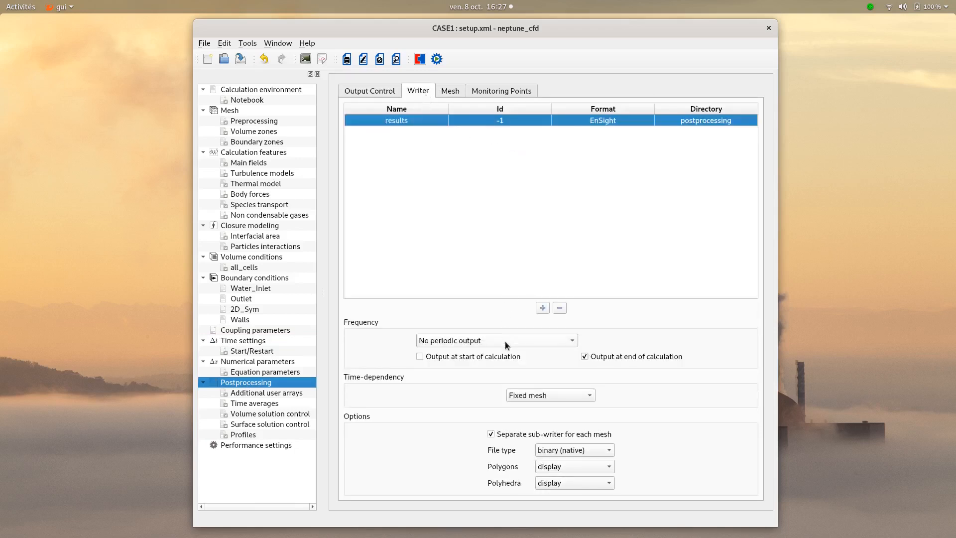
{"action": "left_click", "coordinate": [505, 342]}
{"action": "left_click", "coordinate": [503, 355]}
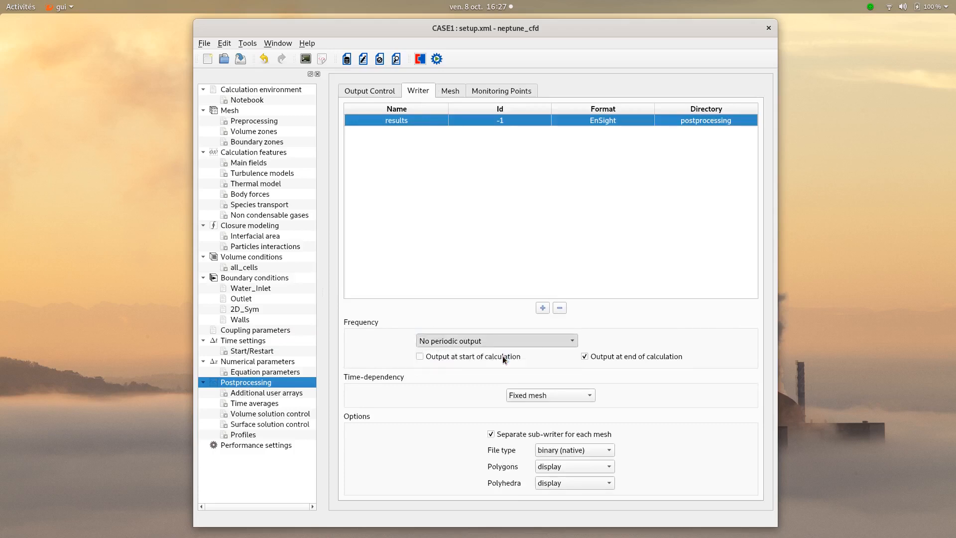
{"action": "double_click", "coordinate": [676, 340]}
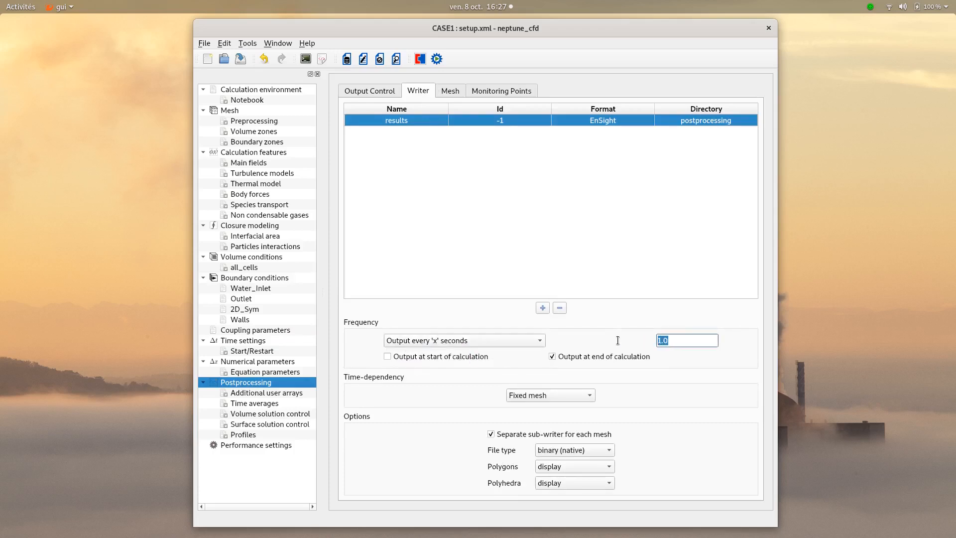
{"action": "type", "text": "0.2"}
Add a monitoring point named Probe1 at X = 2, Y = 2, Z = 0 and set the monitoring file format to .dat
{"action": "left_click", "coordinate": [499, 93]}
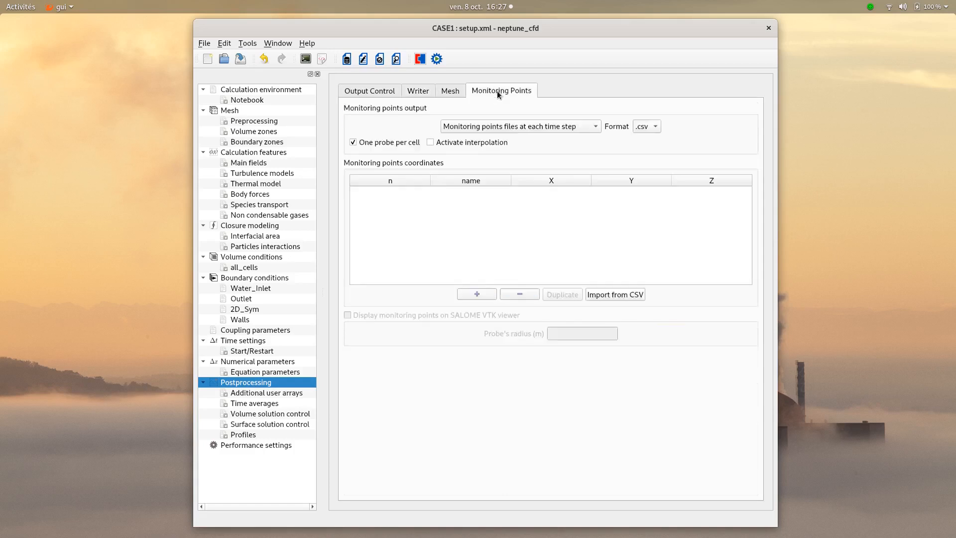
{"action": "left_click", "coordinate": [464, 293]}
{"action": "double_click", "coordinate": [468, 188]}
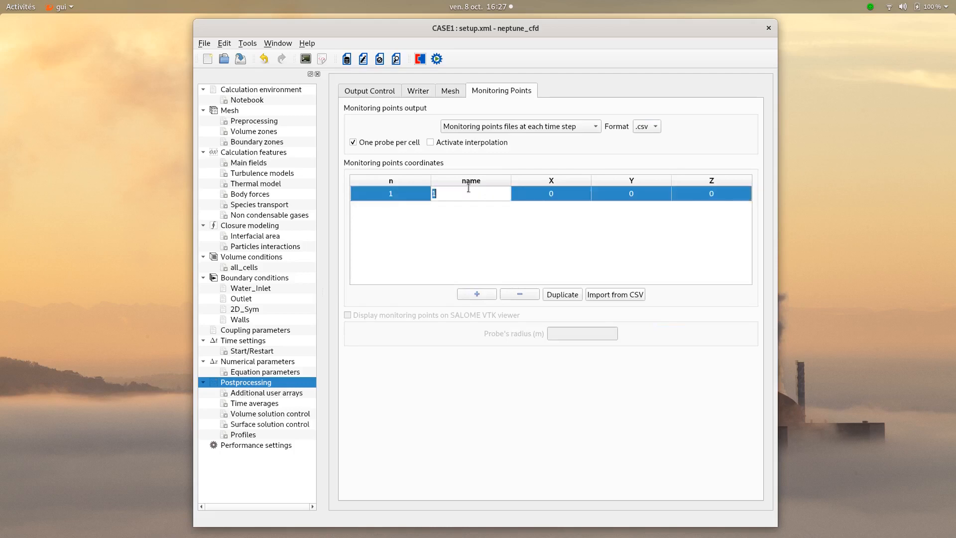
{"action": "type", "text": "Probe1"}
{"action": "left_click", "coordinate": [533, 194]}
{"action": "double_click", "coordinate": [531, 194]}
{"action": "type", "text": "2"}
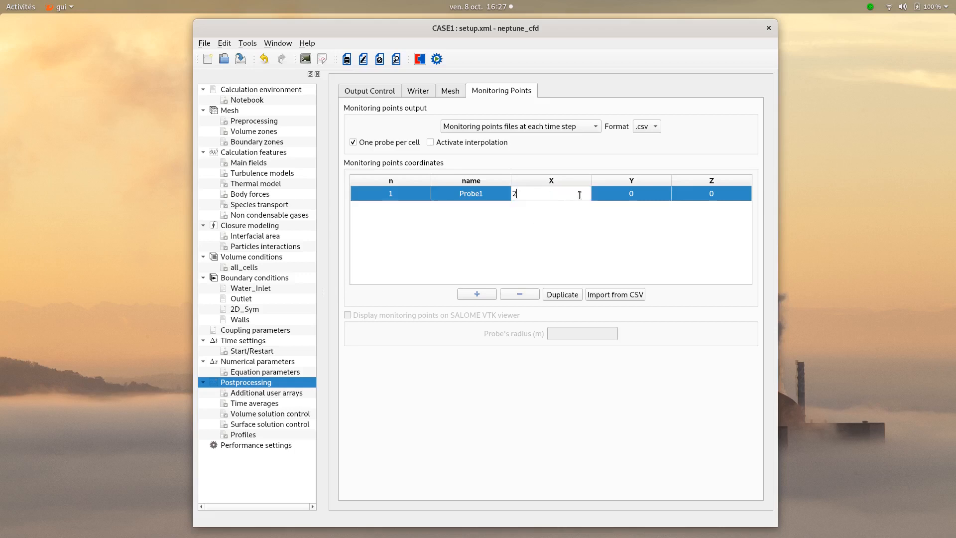
{"action": "double_click", "coordinate": [625, 193]}
{"action": "type", "text": "2"}
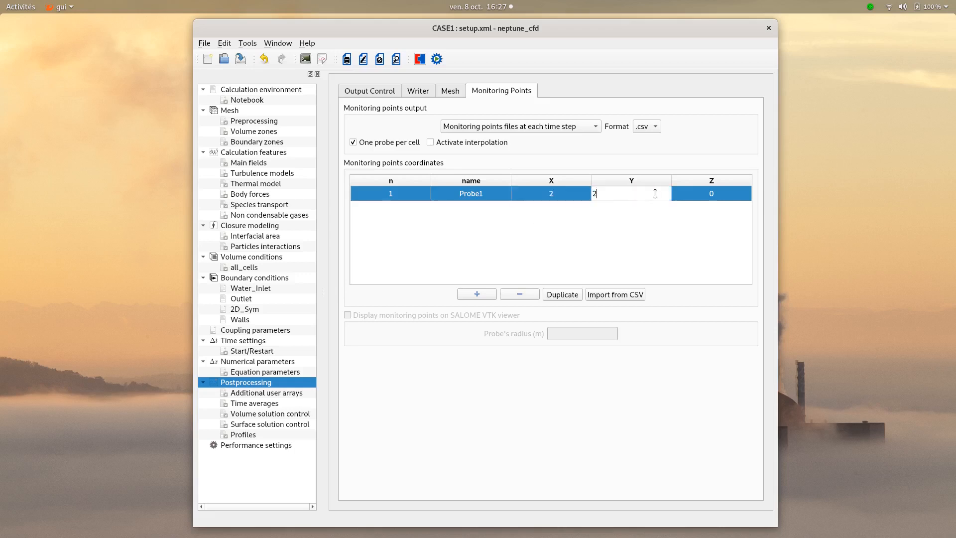
{"action": "double_click", "coordinate": [696, 194]}
{"action": "left_click", "coordinate": [696, 194]}
{"action": "left_click", "coordinate": [657, 254]}
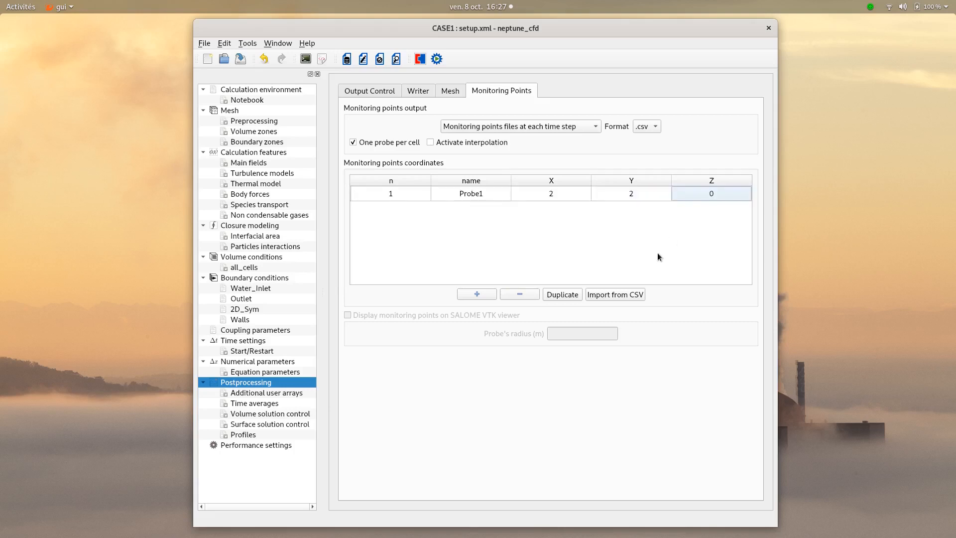
{"action": "left_click", "coordinate": [647, 127]}
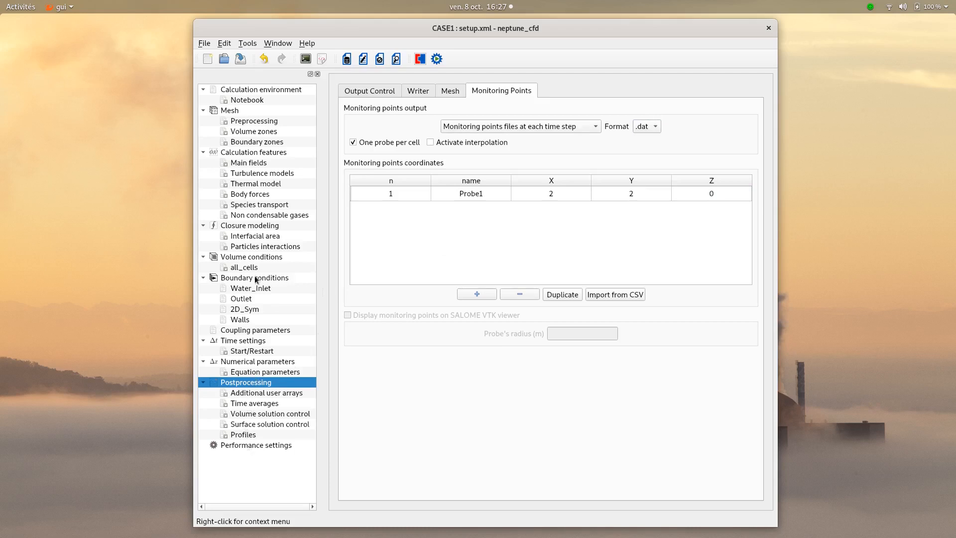
Save the CASE1 setup file and close the neptune_cfd setup window
{"action": "left_click", "coordinate": [241, 59]}
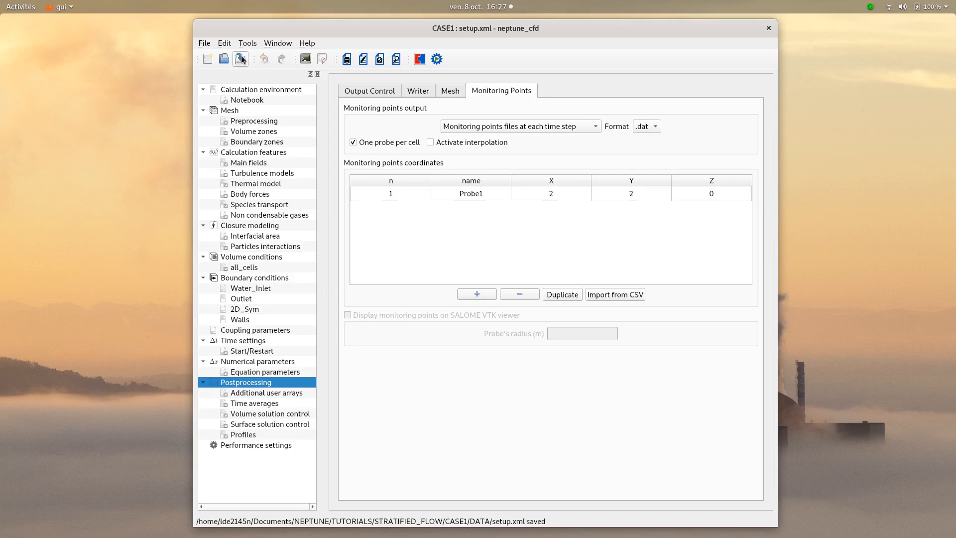
{"action": "left_click", "coordinate": [768, 29]}
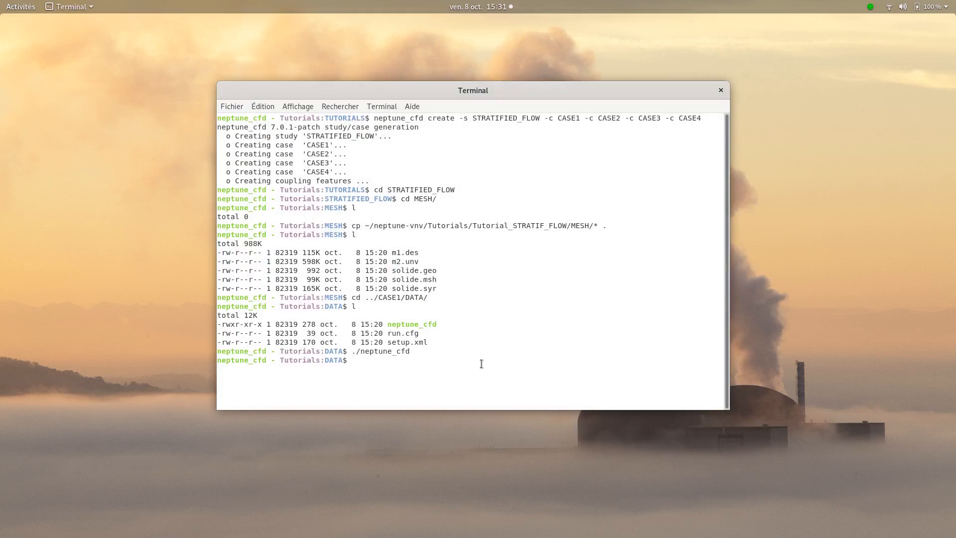
In the Terminal, change to CASE1's SRC directory with cd ../SRC/ and list its contents
{"action": "type", "text": "cd ../SRC/"}
{"action": "key", "text": "Return"}
{"action": "type", "text": "l"}
{"action": "key", "text": "Return"}
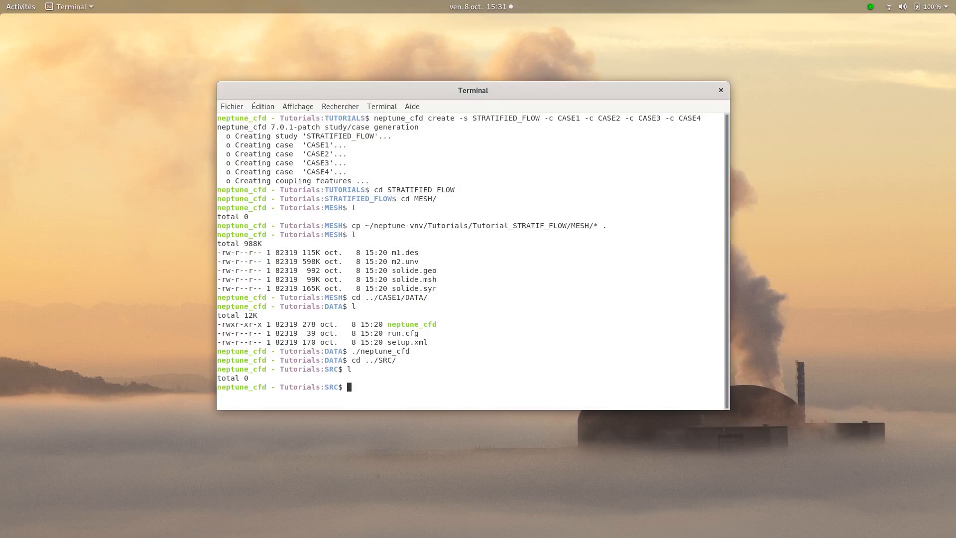
Copy all files from ~/neptune-vnv/Tutorials/Tutorial_STRATIF_FLOW/CASE1/SRC/ into the current SRC directory with cp
{"action": "type", "text": "cp ~/v"}
{"action": "key", "text": "BackSpace"}
{"action": "type", "text": "ne"}
{"action": "key", "text": "Tab"}
{"action": "type", "text": "Tu"}
{"action": "key", "text": "Tab"}
{"action": "key", "text": "Tab"}
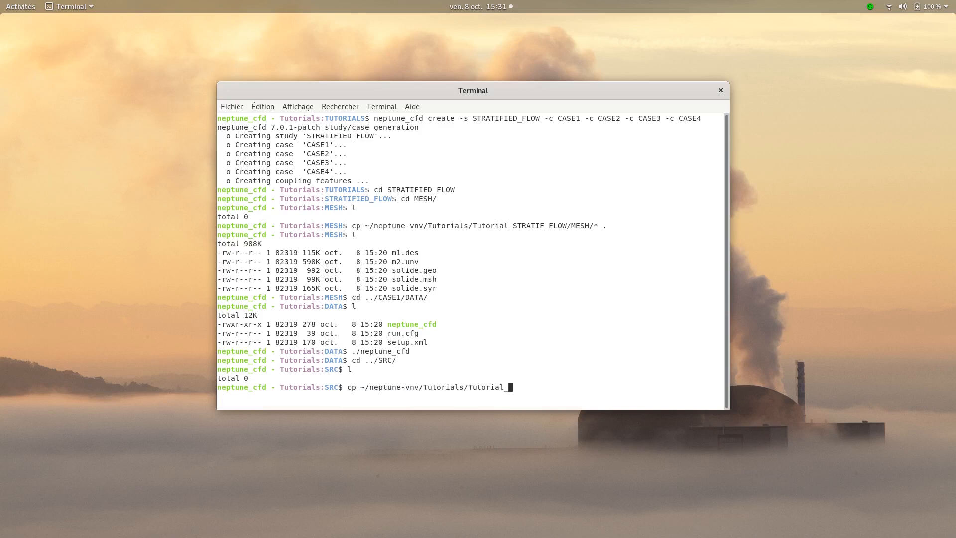
{"action": "type", "text": "STR"}
{"action": "key", "text": "Tab"}
{"action": "type", "text": "C"}
{"action": "key", "text": "Tab"}
{"action": "type", "text": "1"}
{"action": "key", "text": "Tab"}
{"action": "type", "text": "SR"}
{"action": "key", "text": "Tab"}
{"action": "type", "text": "*"}
{"action": "key", "text": "Return"}
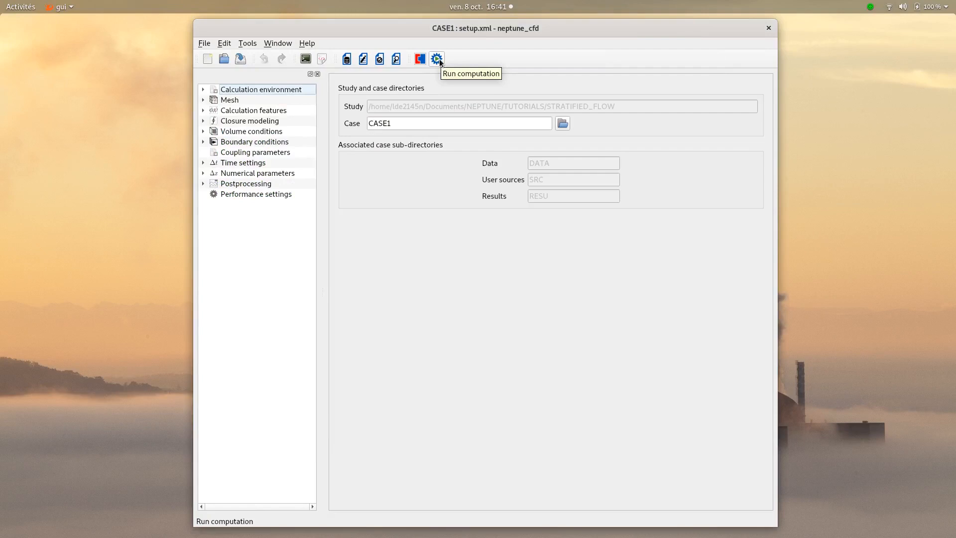
Run the CASE1 computation from the neptune_cfd setup window with 1 process and 1 thread per process
{"action": "left_click", "coordinate": [436, 59]}
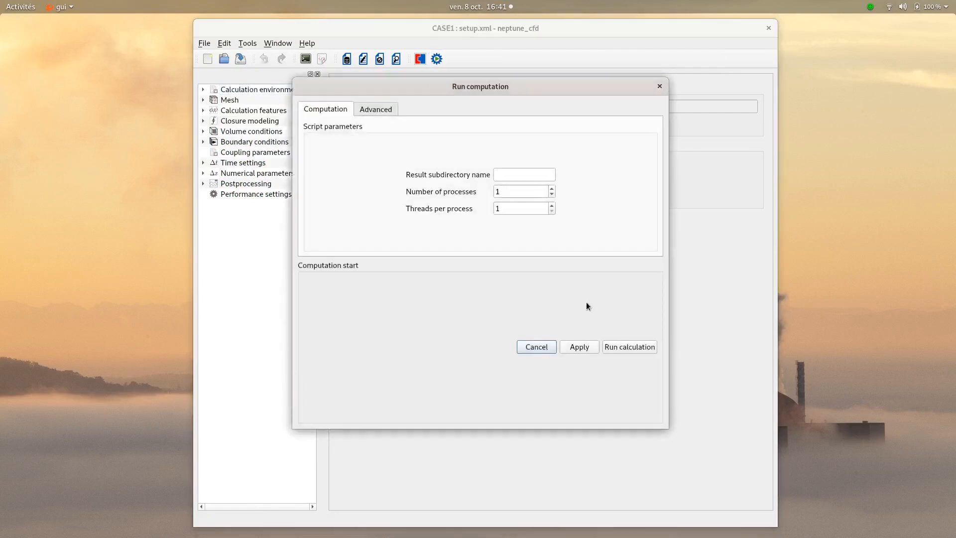
{"action": "left_click", "coordinate": [622, 348]}
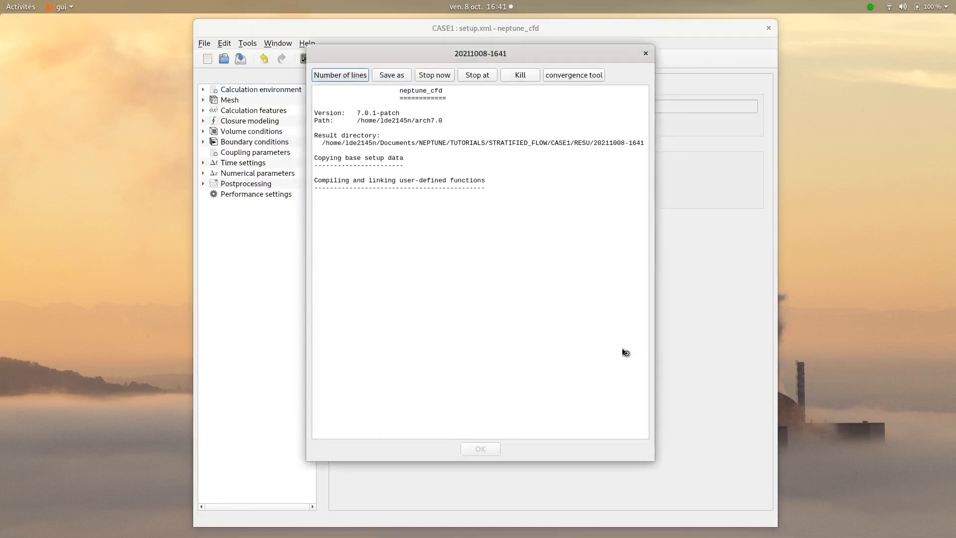
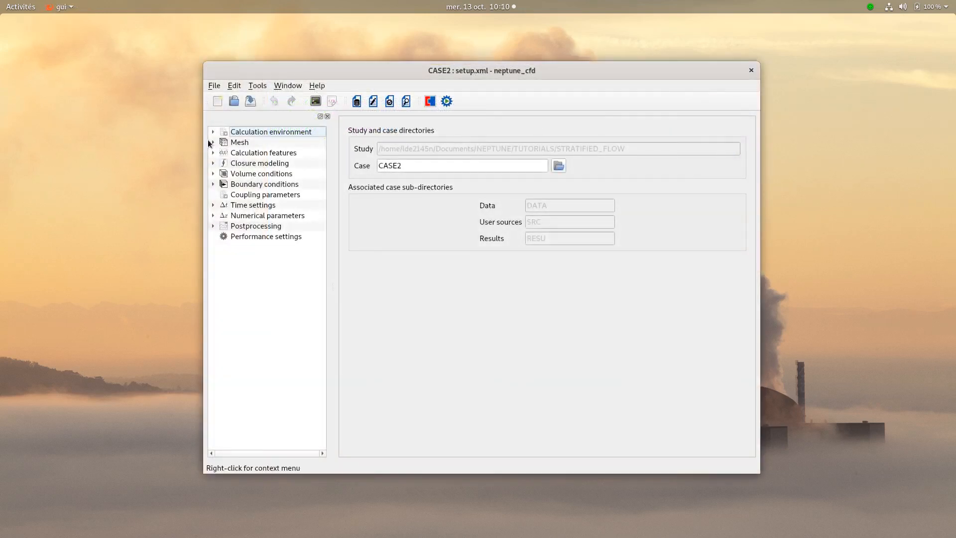
In CASE2's mesh boundary zones, add a region labelled air_inlet with selection criterion 14
{"action": "left_click", "coordinate": [213, 141]}
{"action": "left_click", "coordinate": [248, 174]}
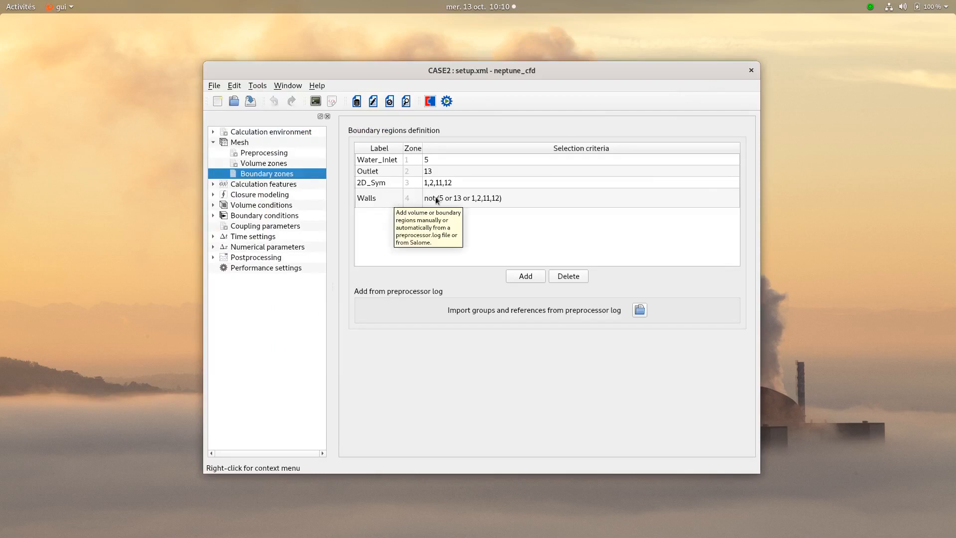
{"action": "left_click", "coordinate": [526, 275]}
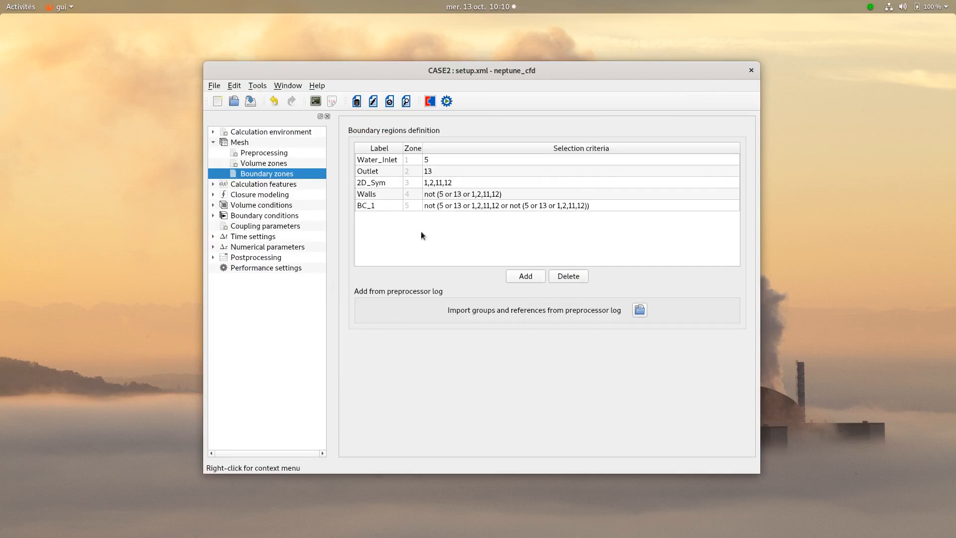
{"action": "double_click", "coordinate": [379, 204]}
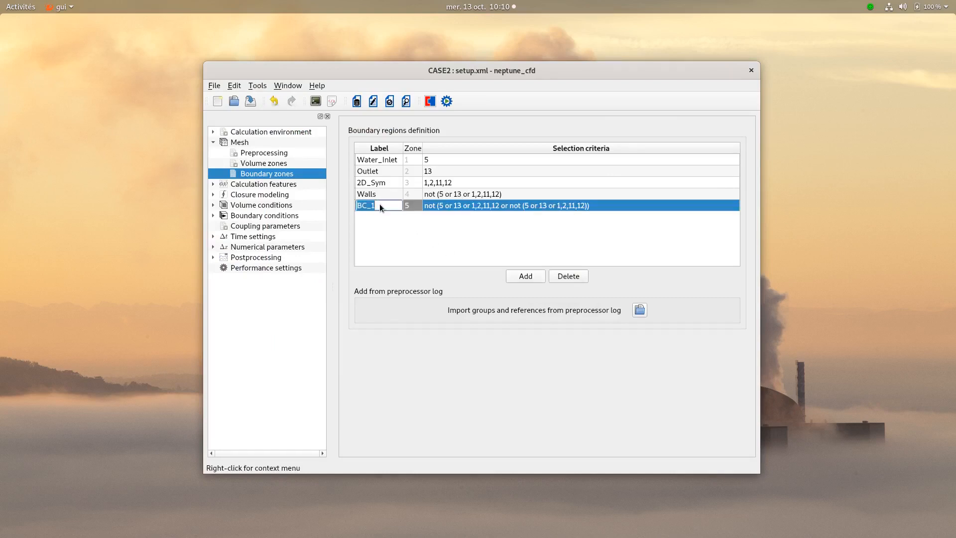
{"action": "type", "text": "air_inlet"}
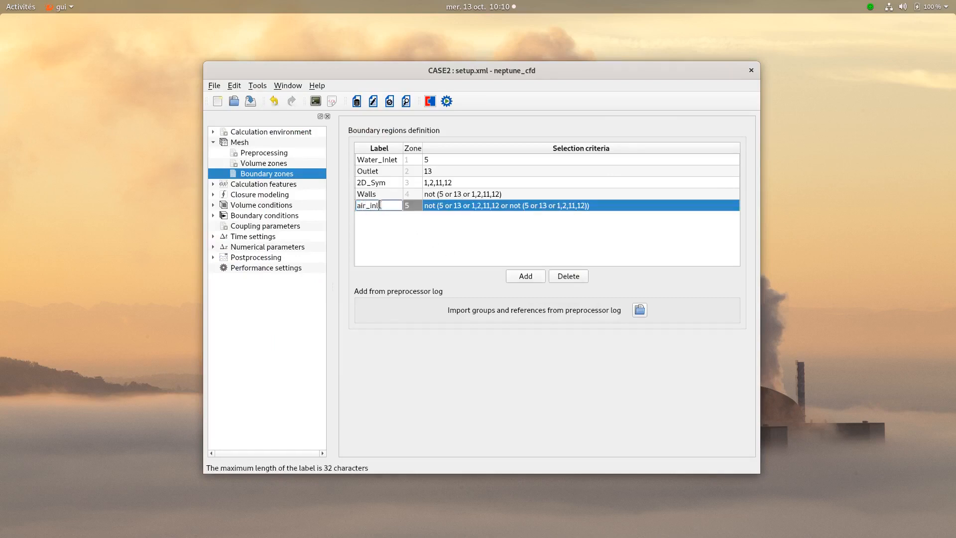
{"action": "double_click", "coordinate": [460, 206]}
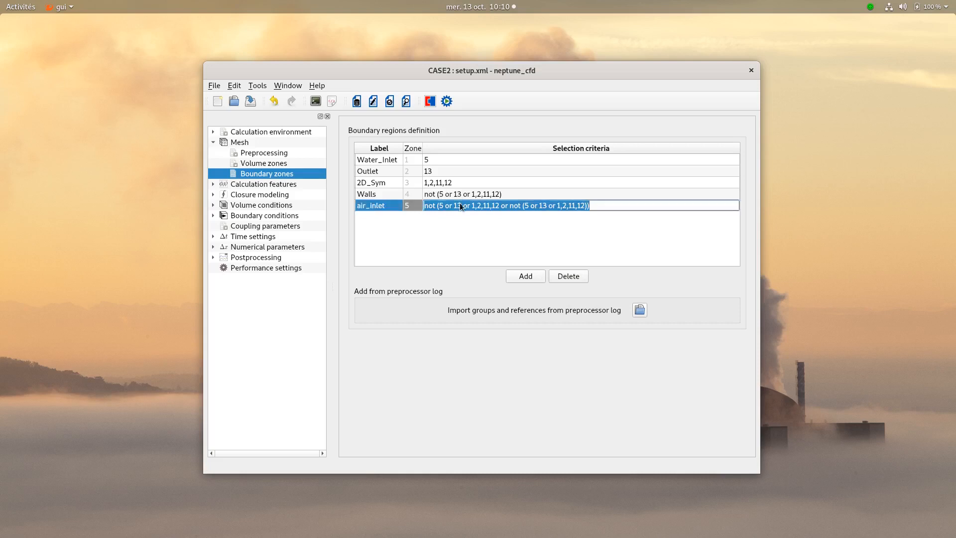
{"action": "type", "text": "14"}
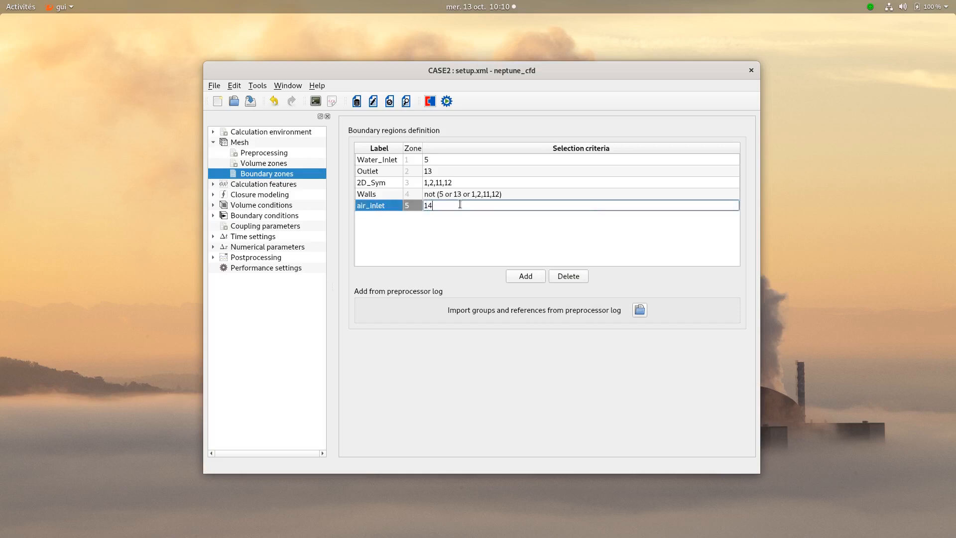
Change the Walls boundary zone's selection criterion to not (5 or 13 or 14 or 1,2,11,12)
{"action": "left_click", "coordinate": [481, 195]}
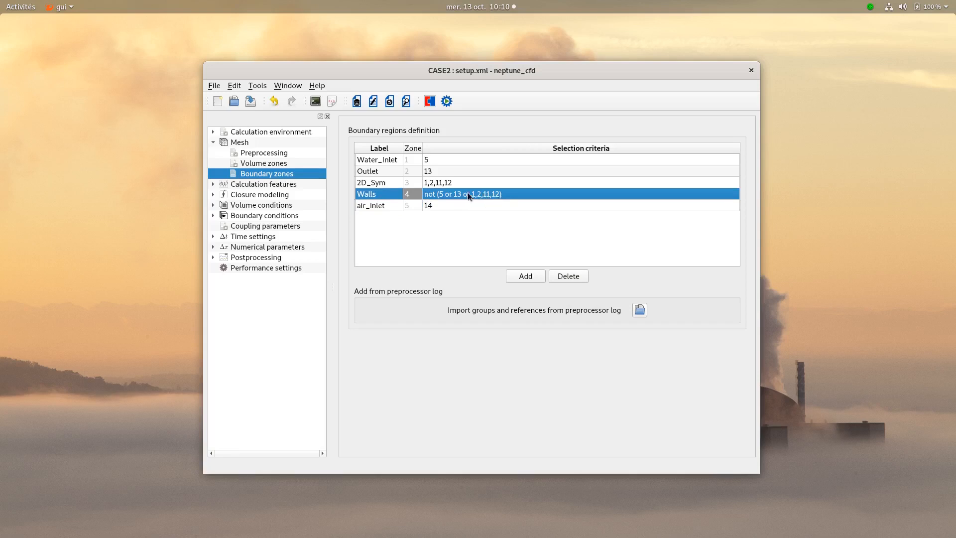
{"action": "double_click", "coordinate": [462, 193]}
{"action": "left_click", "coordinate": [475, 194]}
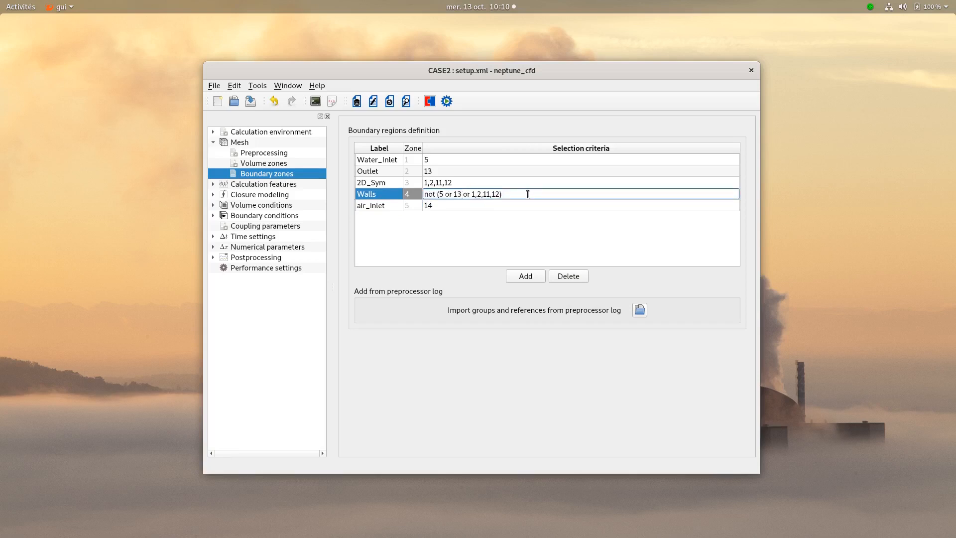
{"action": "type", "text": "or 14 or 1"}
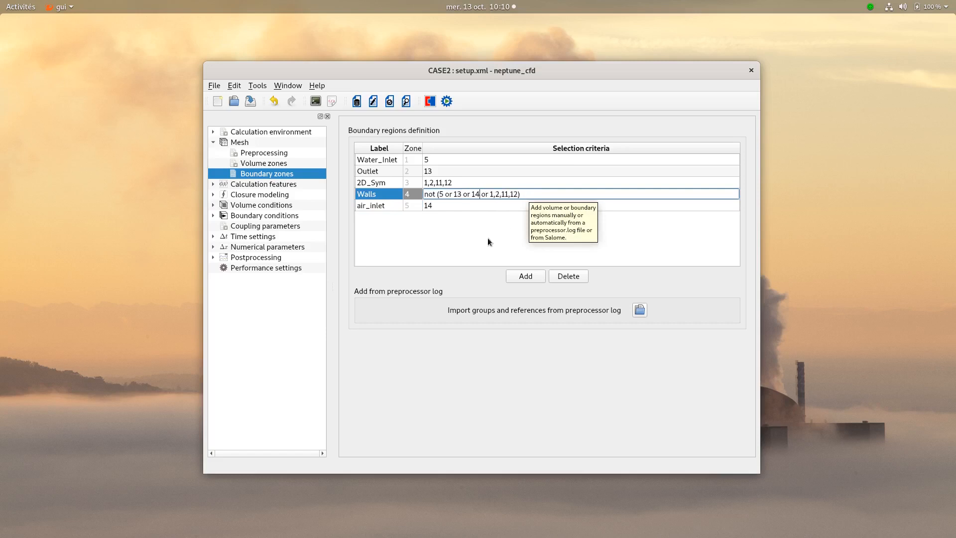
{"action": "left_click", "coordinate": [506, 252]}
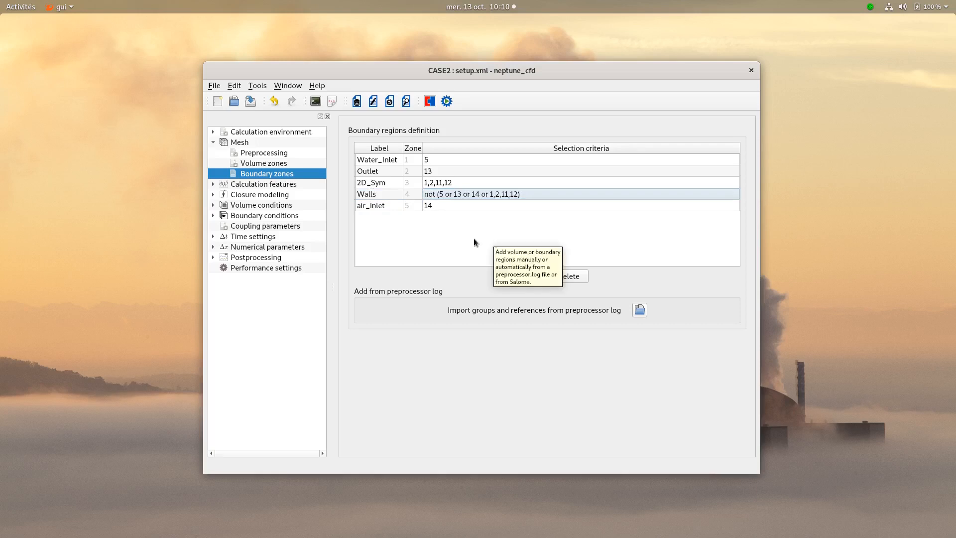
Set the nature of the air_inlet boundary zone to Inlet in the boundary conditions
{"action": "left_click", "coordinate": [239, 217]}
{"action": "left_click", "coordinate": [408, 207]}
{"action": "double_click", "coordinate": [408, 205]}
{"action": "left_click", "coordinate": [410, 226]}
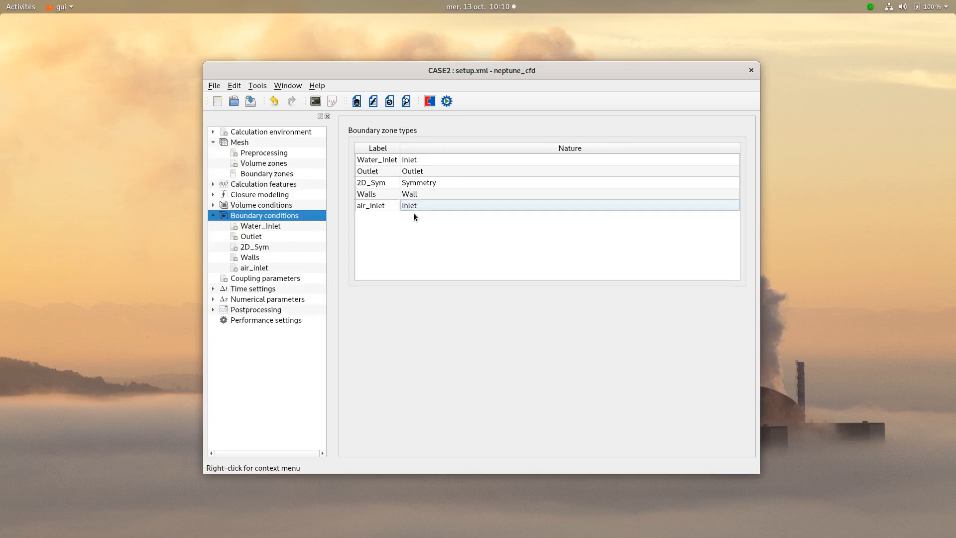
For the Air field at the air_inlet boundary, set the fraction to 1.0 and the velocity norm to 1e20 m/s
{"action": "left_click", "coordinate": [254, 268]}
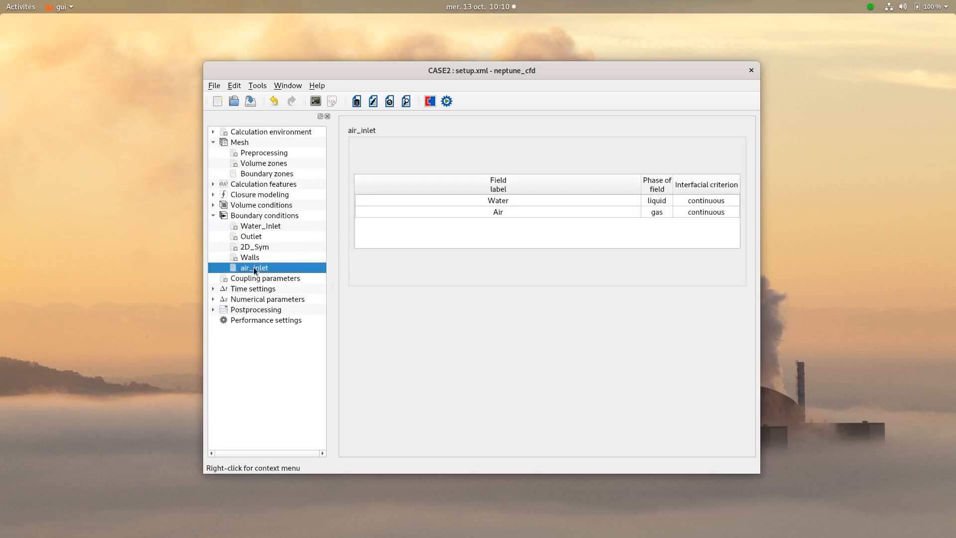
{"action": "left_click", "coordinate": [420, 200]}
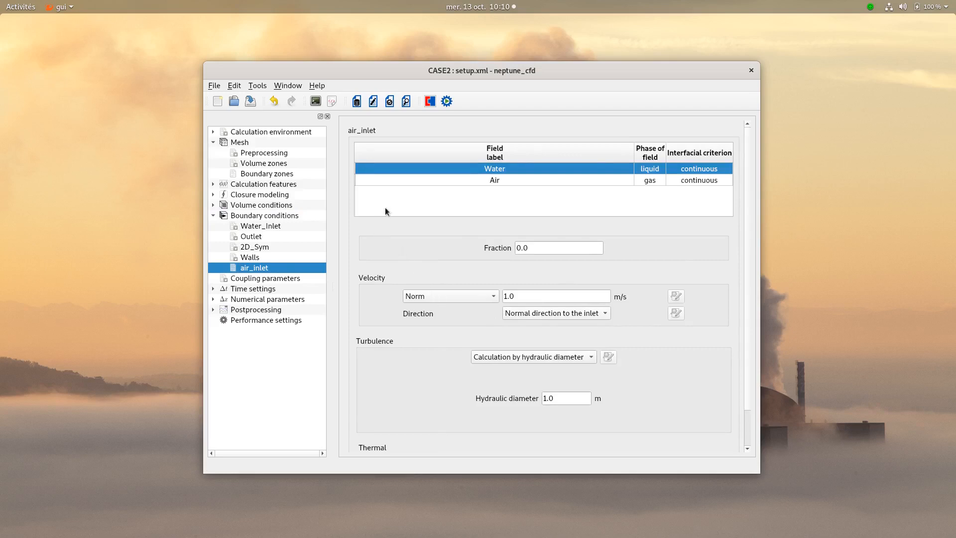
{"action": "left_click", "coordinate": [415, 183]}
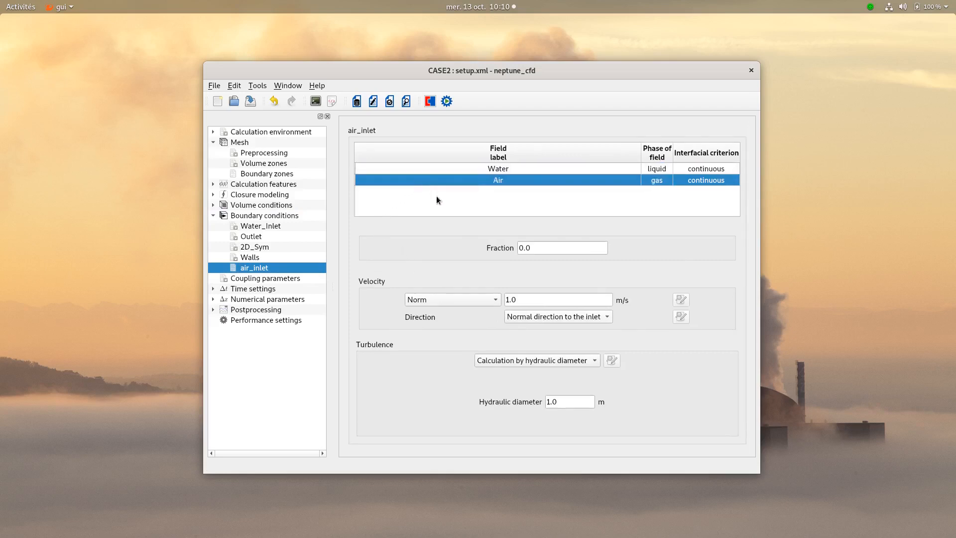
{"action": "double_click", "coordinate": [540, 248]}
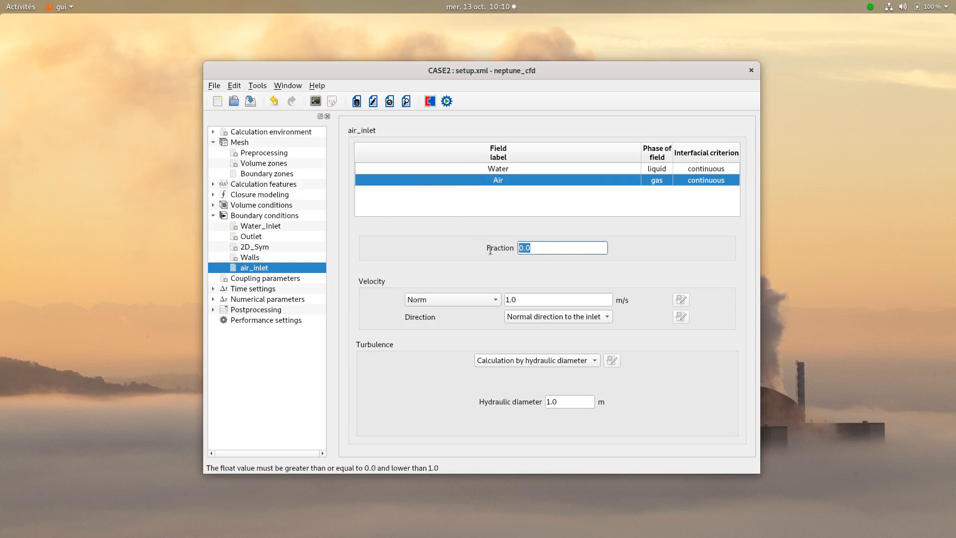
{"action": "type", "text": "1.0"}
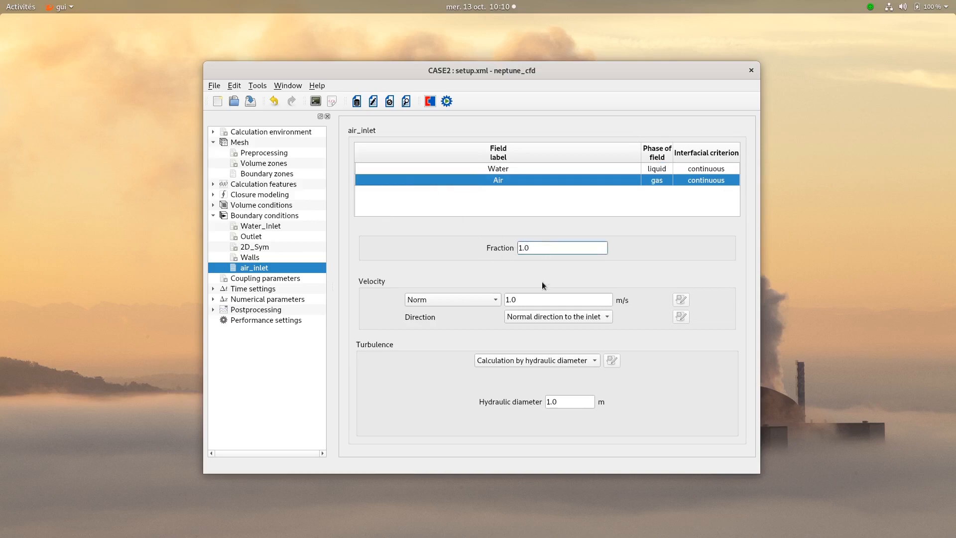
{"action": "left_click_drag", "start_coordinate": [532, 299], "coordinate": [475, 299]}
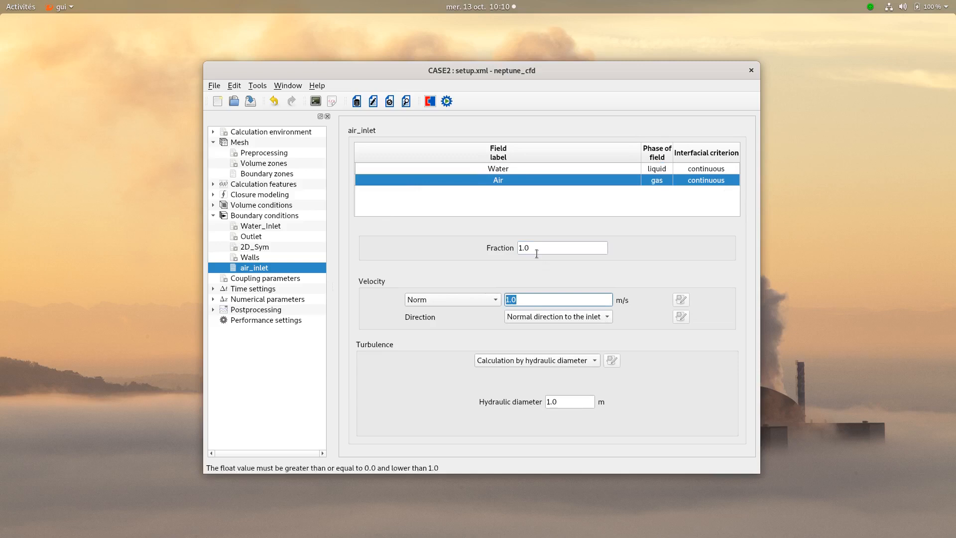
{"action": "type", "text": "1e20"}
{"action": "left_click", "coordinate": [416, 370]}
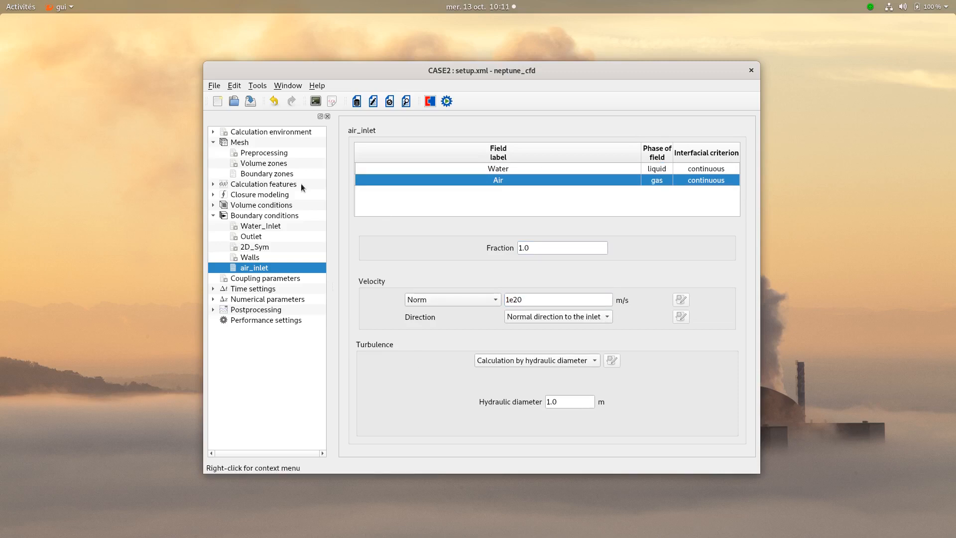
Save the CASE2 setup file and close the neptune_cfd setup window
{"action": "left_click", "coordinate": [250, 101]}
{"action": "left_click", "coordinate": [753, 73]}
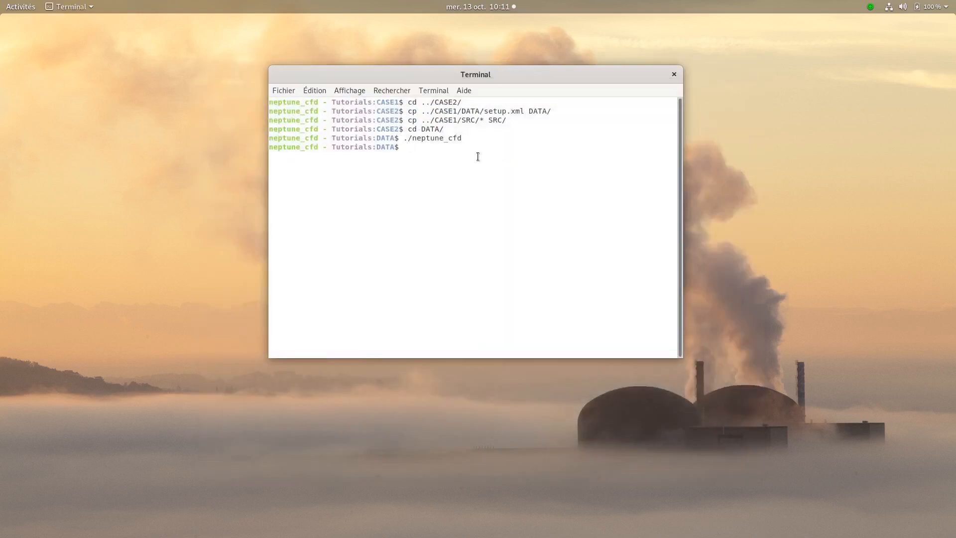
In the Terminal, change to CASE2's SRC directory with cd ../SRC/ and list its contents with l
{"action": "type", "text": "cd ../SR"}
{"action": "key", "text": "Tab"}
{"action": "key", "text": "Return"}
{"action": "type", "text": "ls:SRC$"}
{"action": "key", "text": "Return"}
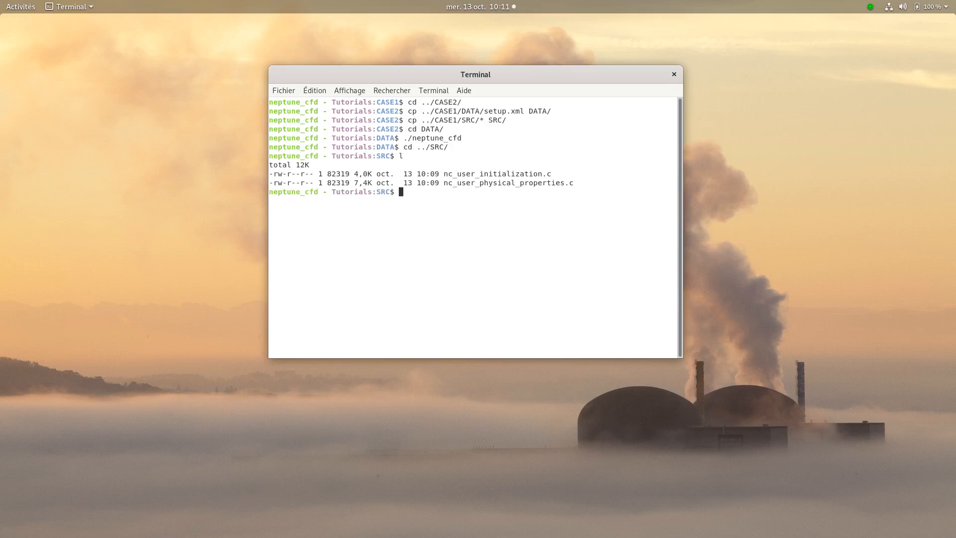
Copy nc_user_boundary_conditions.c from ~/neptune-vnv/Tutorials/Tutorial_STRATIF_FLOW/CASE2/SRC/ into the current directory with cp
{"action": "type", "text": "cp ~/n"}
{"action": "key", "text": "Tab"}
{"action": "type", "text": "T"}
{"action": "key", "text": "Tab"}
{"action": "key", "text": "Tab"}
{"action": "type", "text": "STR"}
{"action": "key", "text": "Tab"}
{"action": "type", "text": "C"}
{"action": "key", "text": "Tab"}
{"action": "type", "text": "2"}
{"action": "key", "text": "Tab"}
{"action": "type", "text": "S"}
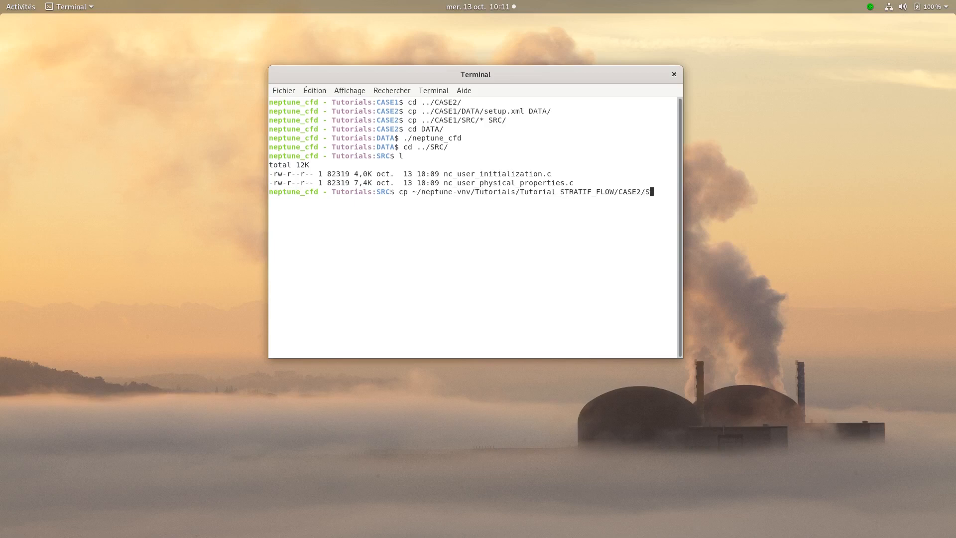
{"action": "key", "text": "Tab"}
{"action": "key", "text": "Tab"}
{"action": "type", "text": "R"}
{"action": "key", "text": "Tab"}
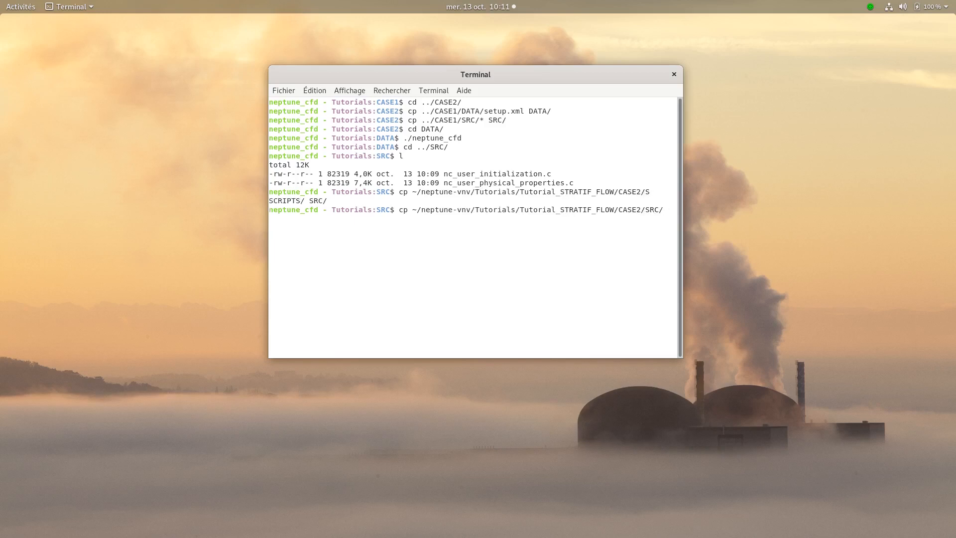
{"action": "type", "text": "nc_user_b"}
{"action": "key", "text": "Tab"}
{"action": "type", "text": "."}
{"action": "key", "text": "Return"}
Open nc_user_boundary_conditions.c in gedit from the Terminal
{"action": "type", "text": "gedit nc_user_b"}
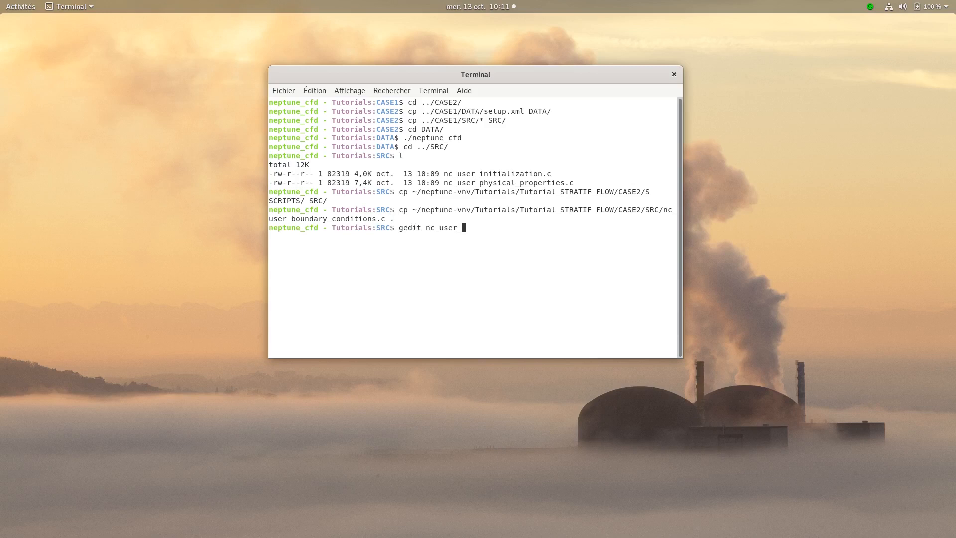
{"action": "key", "text": "Tab"}
{"action": "key", "text": "Return"}
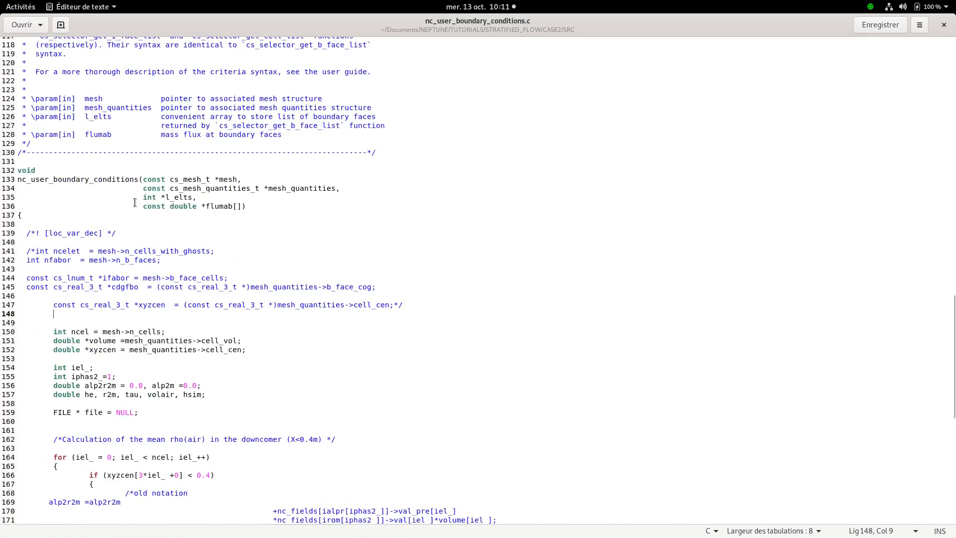
Examine the code computing the mean air density and the air_inlet mass flow rate, including the "air_inlet" boundary label
{"action": "scroll", "coordinate": [155, 227], "scroll_direction": "down", "scroll_amount": 2}
{"action": "scroll", "coordinate": [154, 227], "scroll_direction": "down", "scroll_amount": 2}
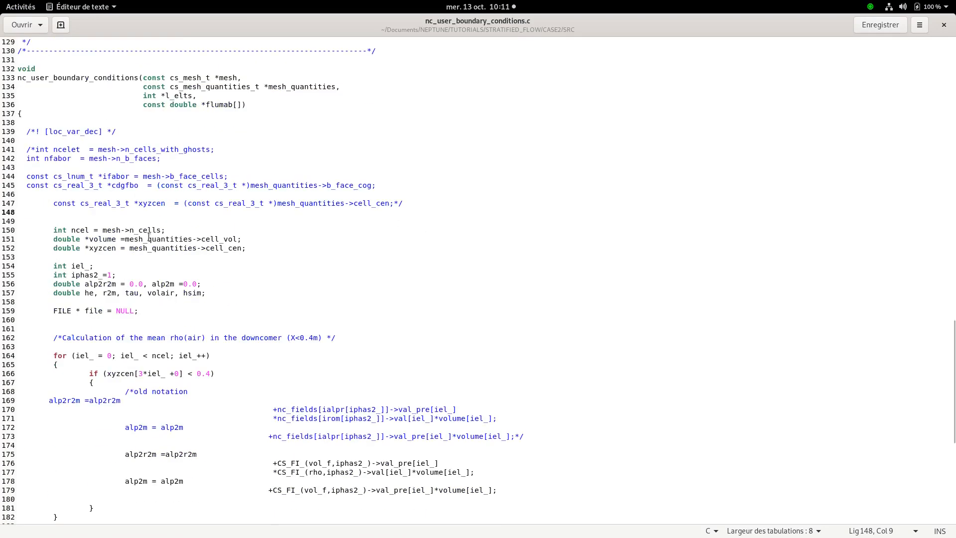
{"action": "scroll", "coordinate": [169, 243], "scroll_direction": "down", "scroll_amount": 3}
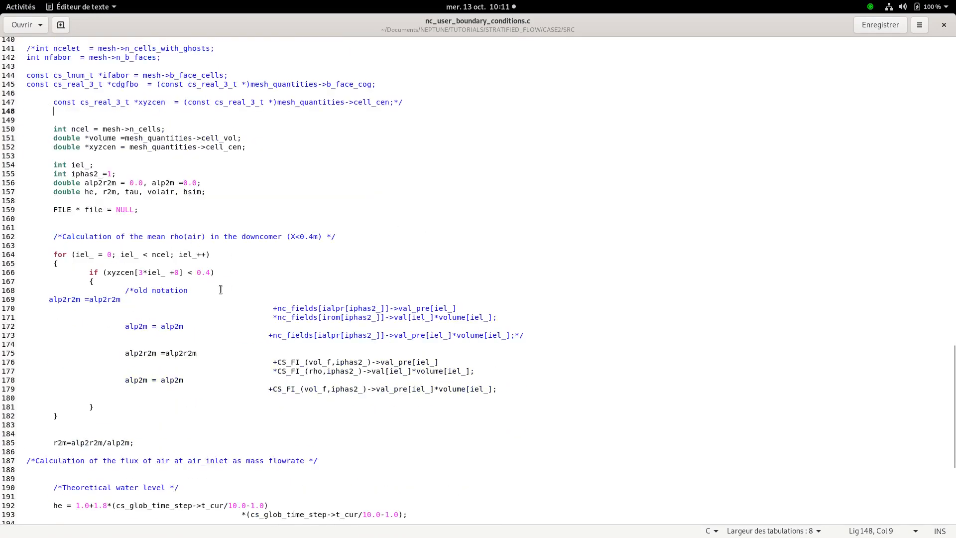
{"action": "scroll", "coordinate": [220, 294], "scroll_direction": "down", "scroll_amount": 7}
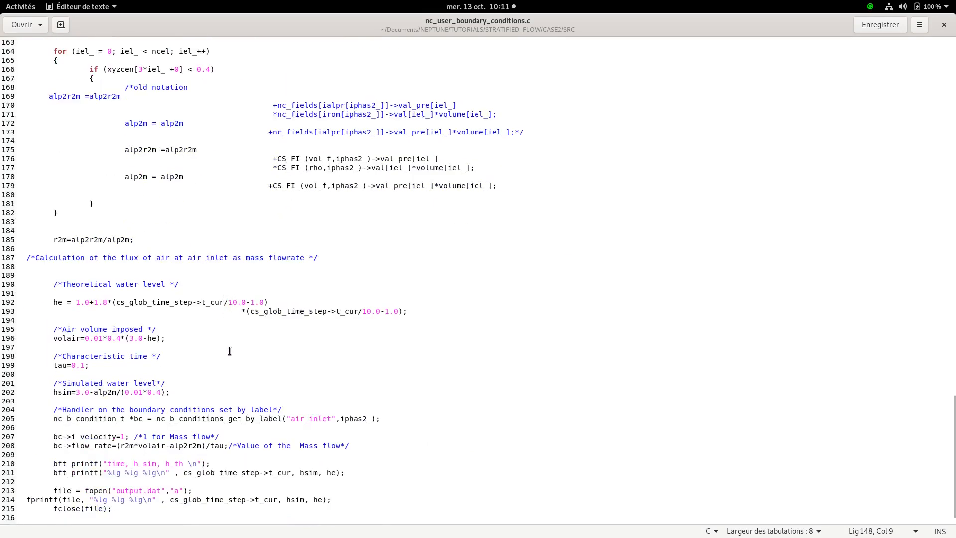
{"action": "left_click_drag", "start_coordinate": [290, 418], "coordinate": [331, 418]}
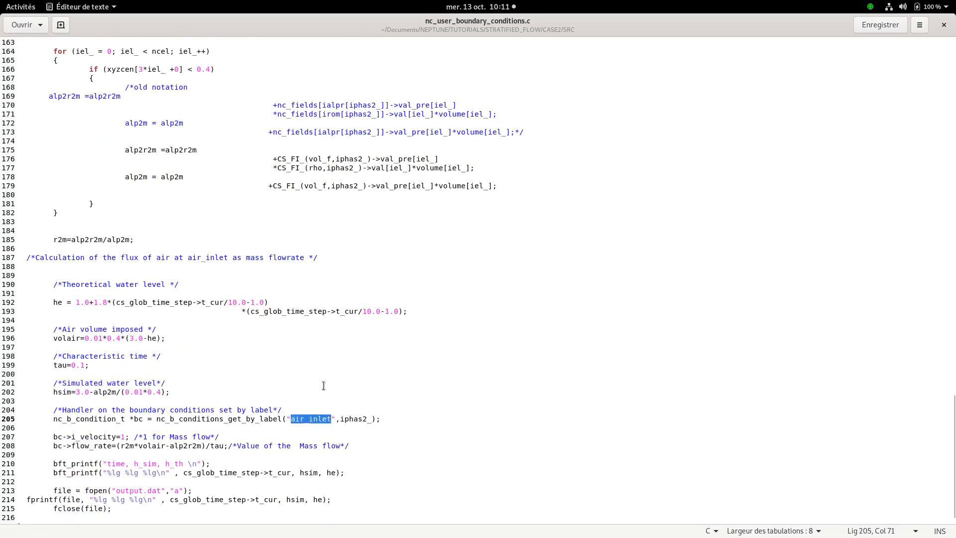
{"action": "scroll", "coordinate": [323, 375], "scroll_direction": "down", "scroll_amount": 1}
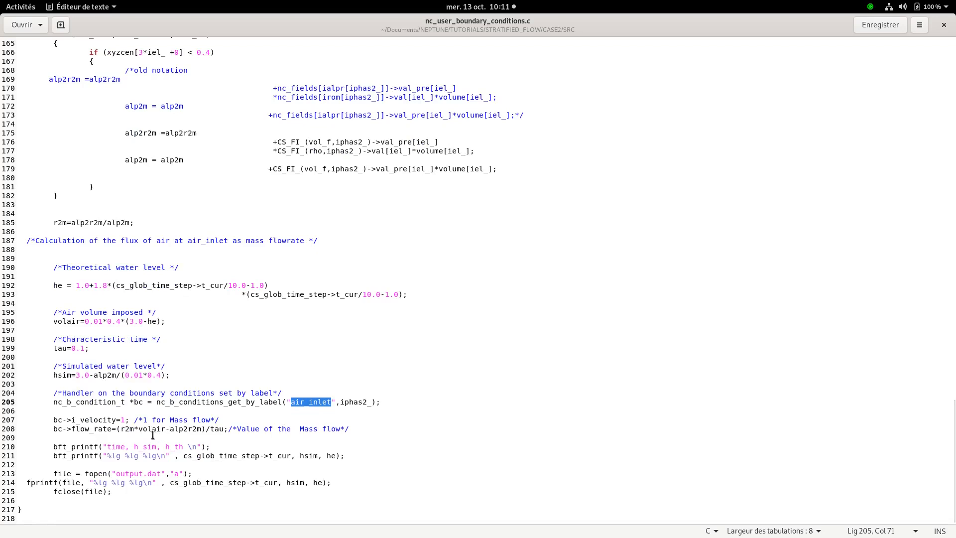
{"action": "left_click", "coordinate": [350, 317]}
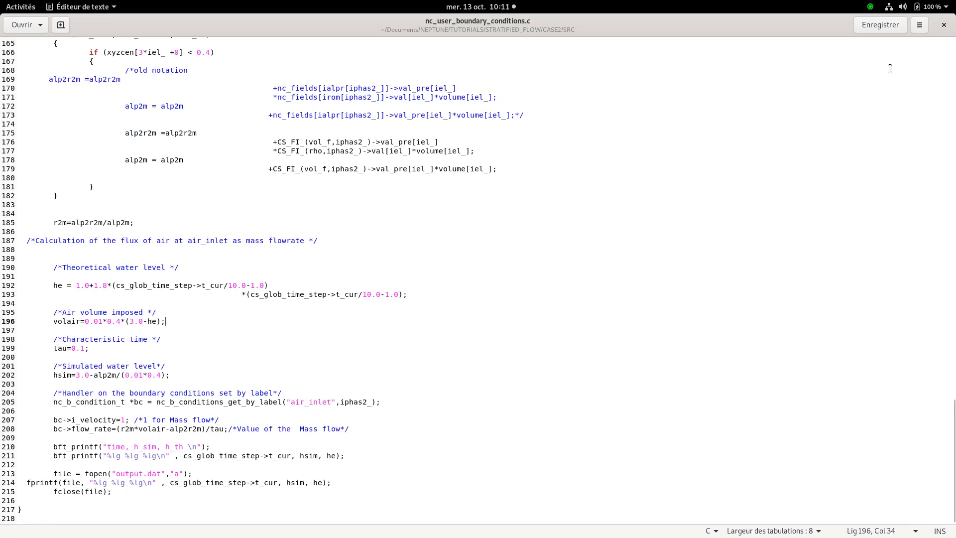
Close the boundary conditions source file and change to CASE2's DATA directory with cd ../DATA/ in the Terminal
{"action": "left_click", "coordinate": [943, 24]}
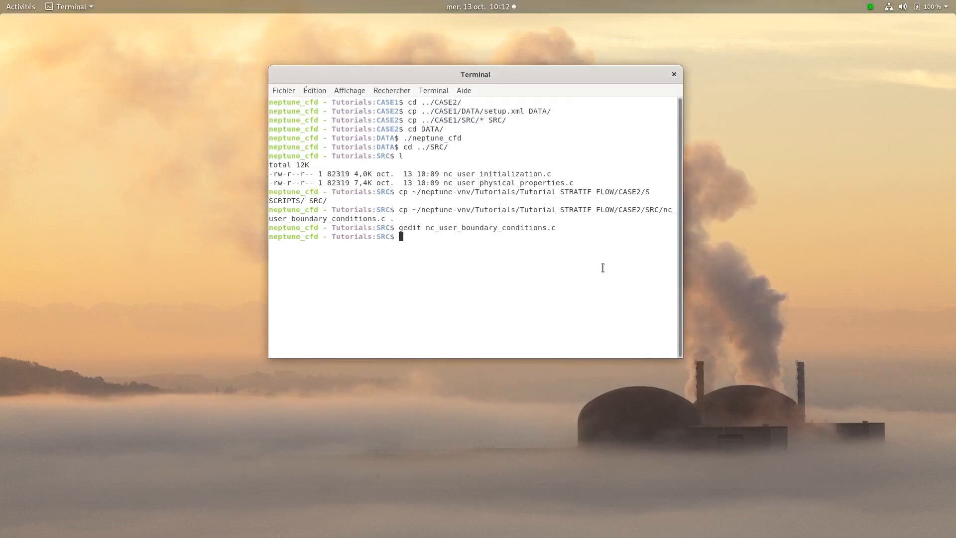
{"action": "type", "text": "cd ../DATA/"}
{"action": "key", "text": "Return"}
Launch ./neptune_cfd from the DATA directory and start the CASE2 calculation
{"action": "type", "text": "./n"}
{"action": "key", "text": "Tab"}
{"action": "key", "text": "Return"}
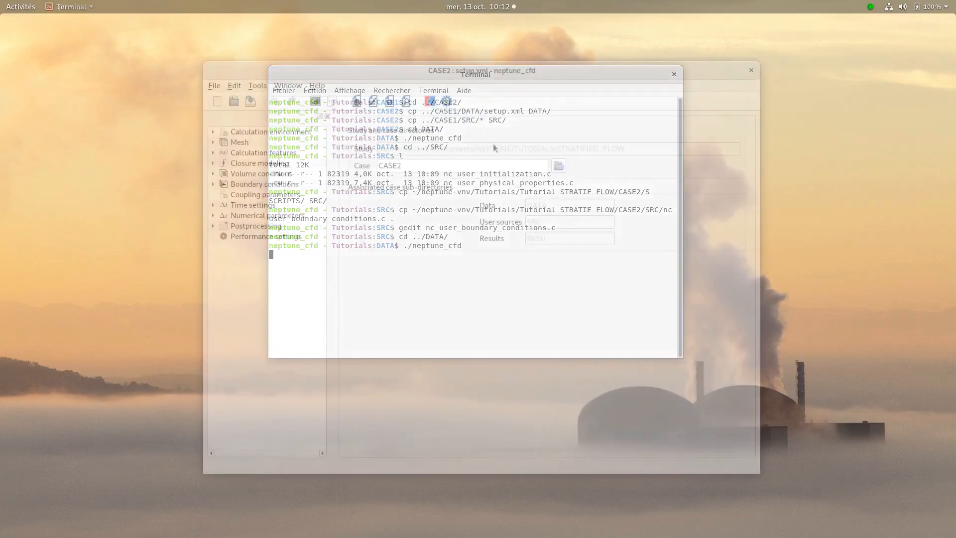
{"action": "left_click", "coordinate": [451, 103]}
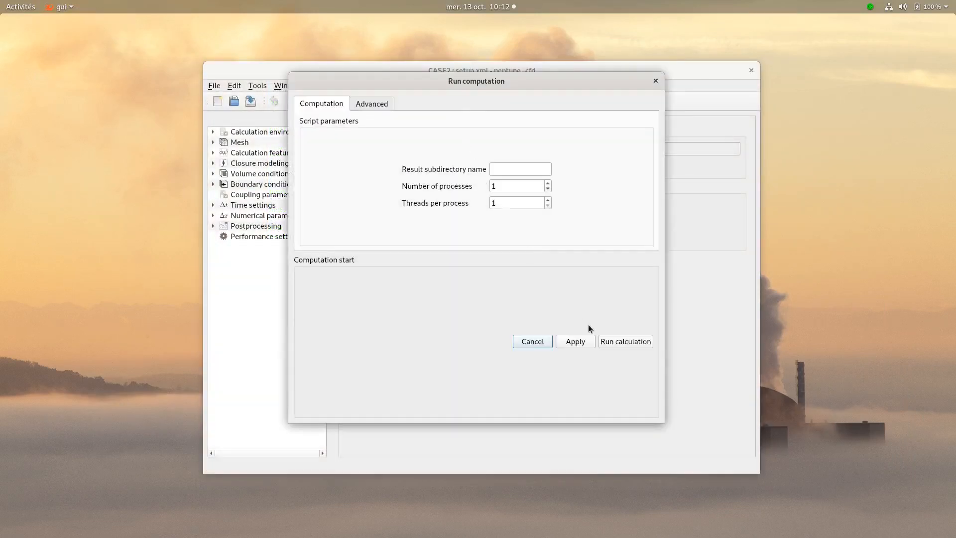
{"action": "left_click", "coordinate": [625, 342]}
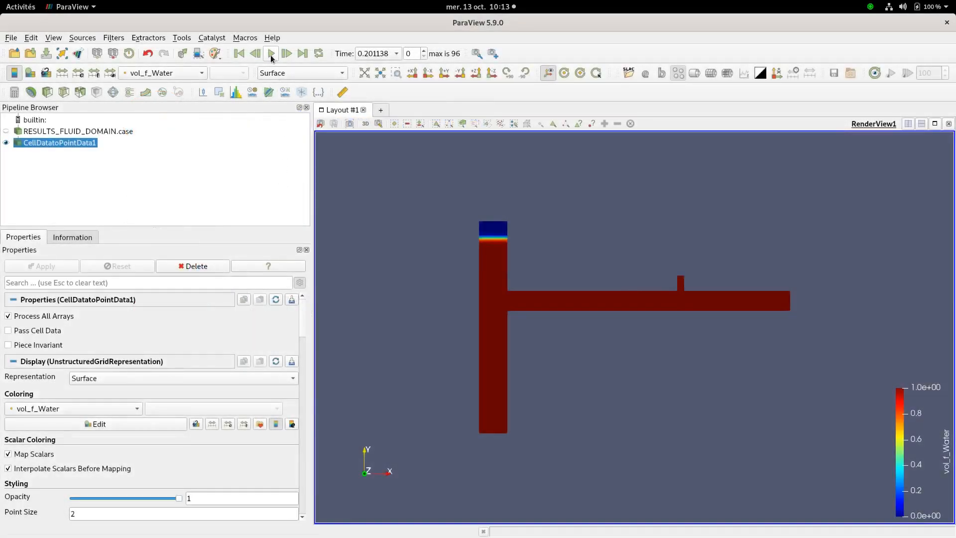
In ParaView, play the result animation coloured by vol_f_Water and, from the first time step, coloured by enthalpy_Water
{"action": "left_click", "coordinate": [271, 54]}
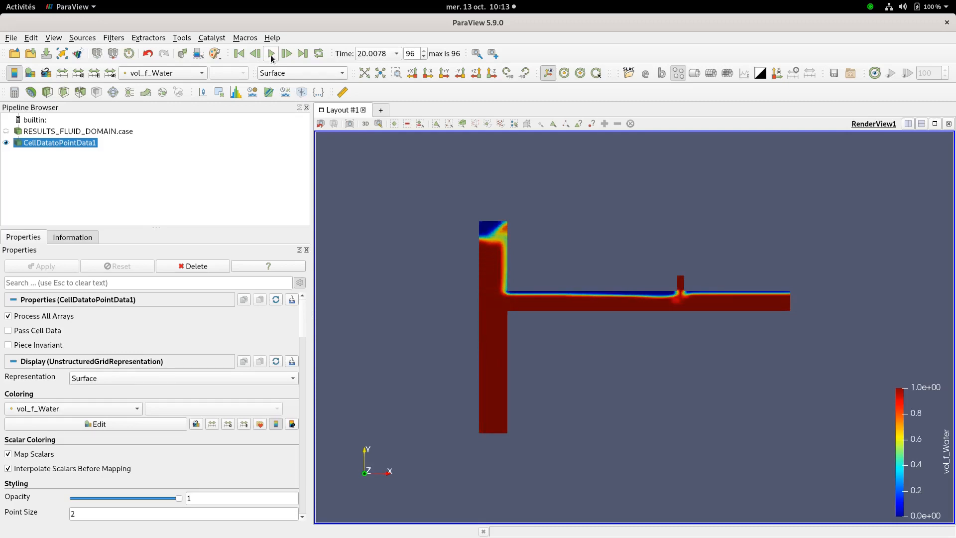
{"action": "left_click", "coordinate": [168, 73]}
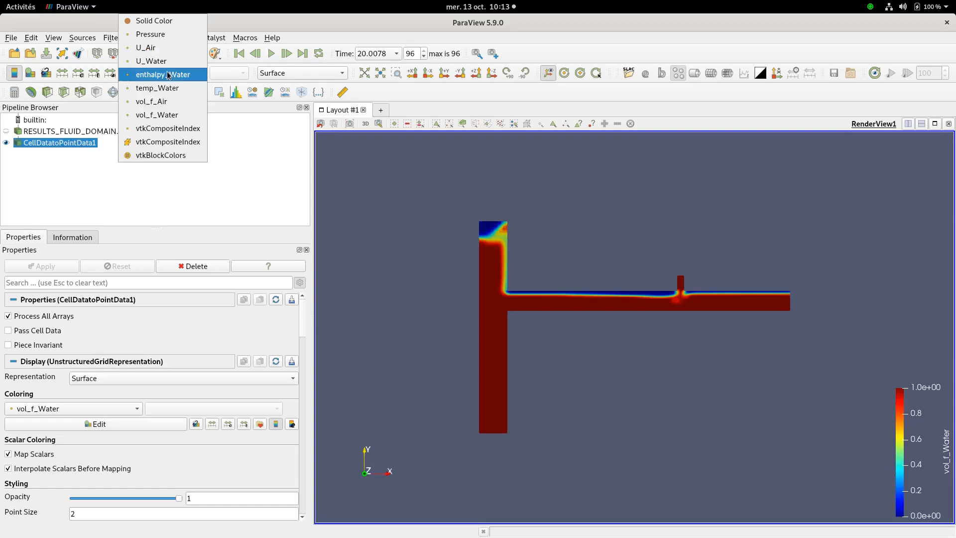
{"action": "left_click", "coordinate": [169, 75]}
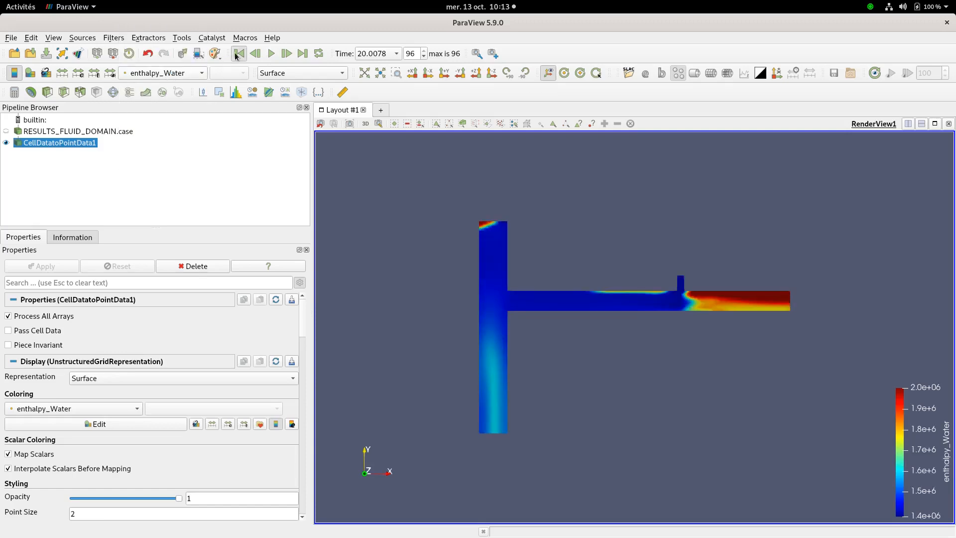
{"action": "left_click", "coordinate": [239, 53]}
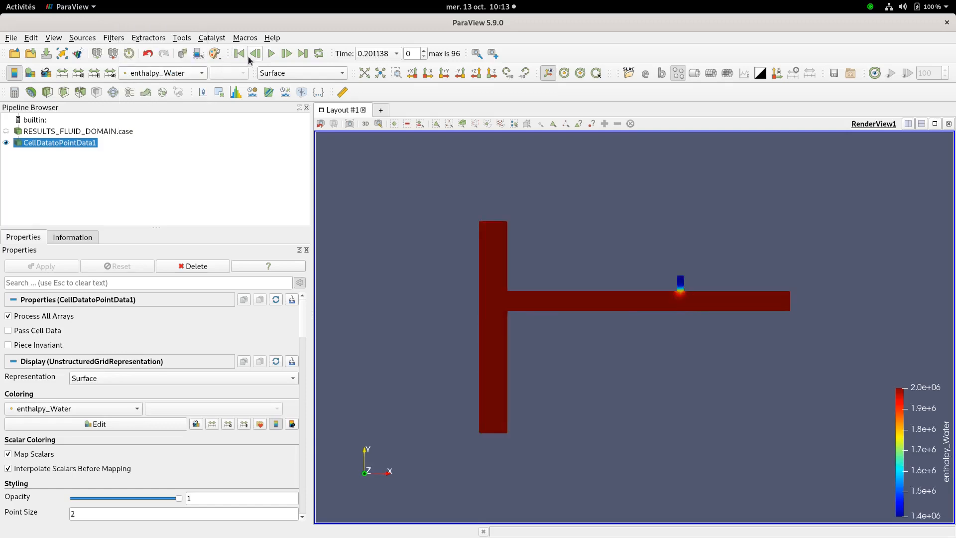
{"action": "left_click", "coordinate": [272, 54]}
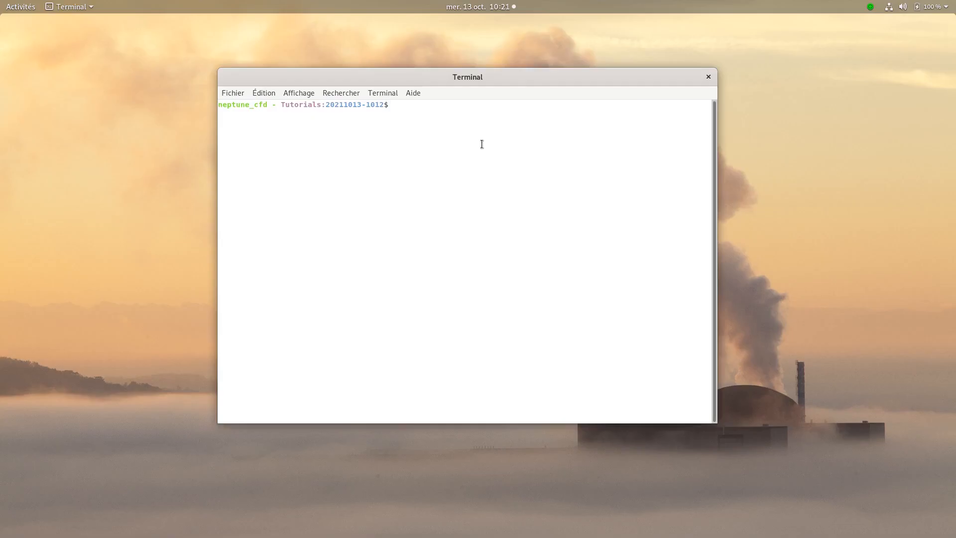
In the Terminal, display the simulated and theoretical water levels from the run log with cat listing | grep h_sim -A1
{"action": "type", "text": "cat listing "}
{"action": "type", "text": "| grep h_sim -A1"}
{"action": "key", "text": "Return"}
Extract the water level values into plot.dat with sed -n '/h_sim/{n;p}' listing > plot.dat
{"action": "middle_click", "coordinate": [510, 386]}
{"action": "type", "text": "> plot.dat"}
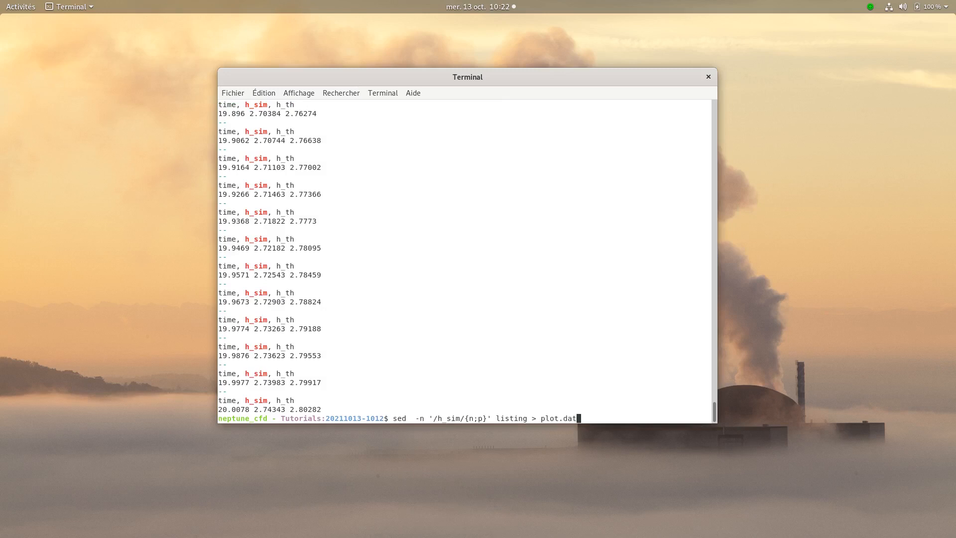
{"action": "key", "text": "Return"}
Display the extracted data with cat plot.dat
{"action": "type", "text": "ct"}
{"action": "type", "text": "t plot.dat"}
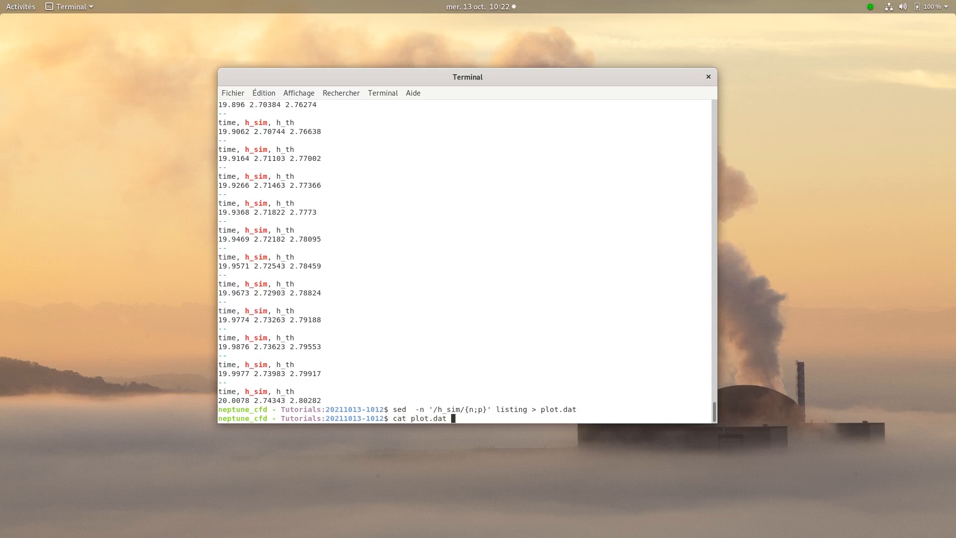
{"action": "key", "text": "Return"}
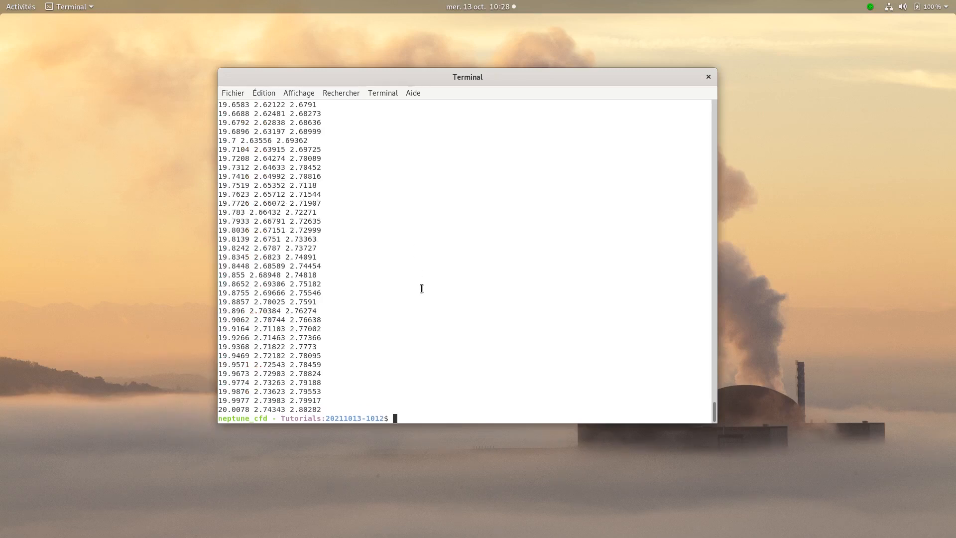
Open plot.py in gedit, examine how it reads plot.dat and plots the CFD and Theoretical curves, and close it
{"action": "type", "text": "gedit plot.py"}
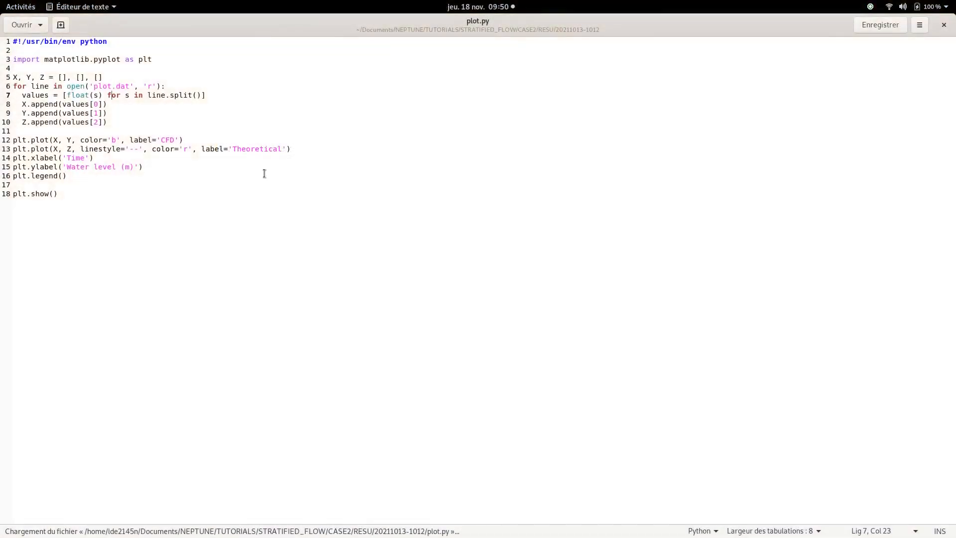
{"action": "left_click_drag", "start_coordinate": [94, 87], "coordinate": [130, 88]}
{"action": "left_click", "coordinate": [134, 122]}
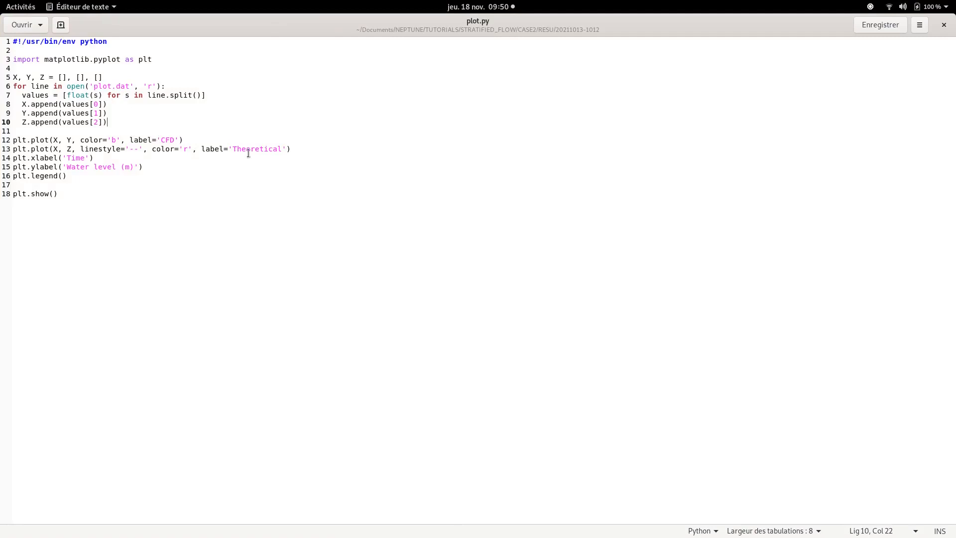
{"action": "left_click", "coordinate": [943, 26]}
Run the plot.py script with python to plot the water levels over time
{"action": "type", "text": "plython plot"}
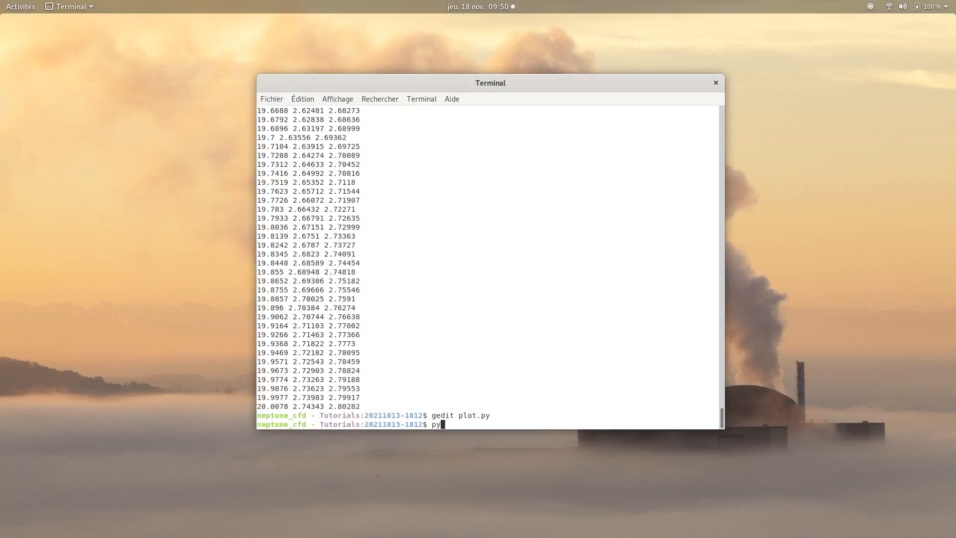
{"action": "type", "text": ".py"}
{"action": "key", "text": "Return"}
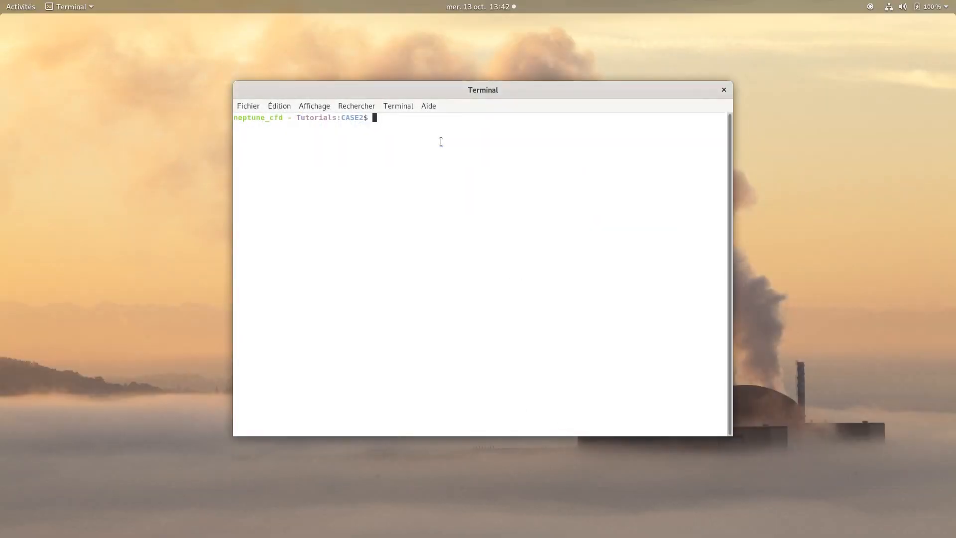
In the Terminal, change to the CASE3 directory with cd ../CASE3/
{"action": "type", "text": "cd ../CASE3"}
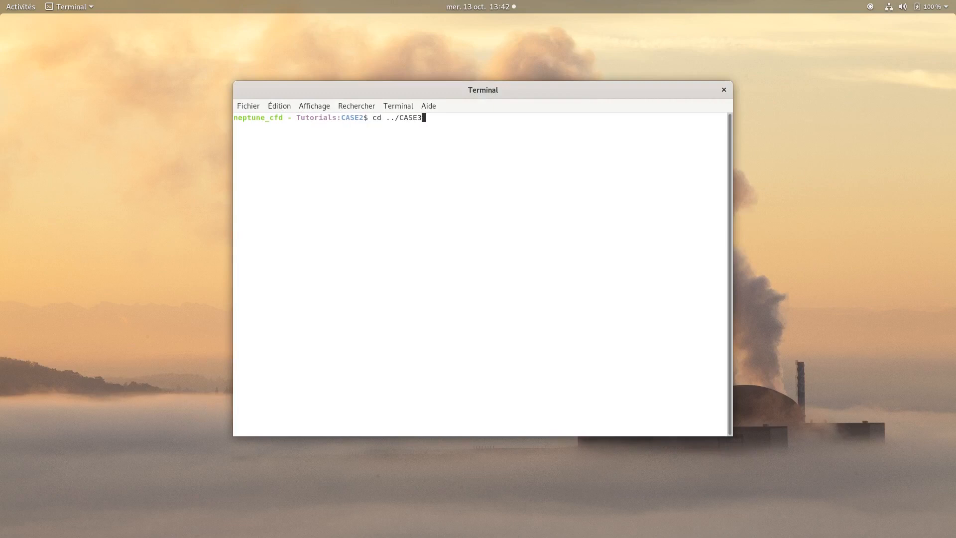
{"action": "key", "text": "Tab"}
{"action": "key", "text": "Return"}
Copy CASE2's setup file into CASE3 with cp ../CASE2/DATA/setup.xml DATA/
{"action": "type", "text": "cp ../."}
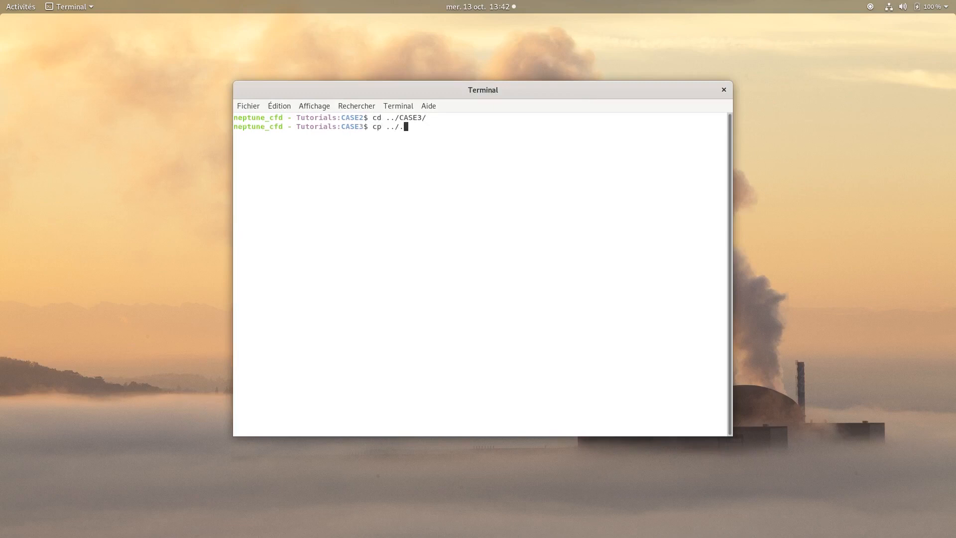
{"action": "key", "text": "BackSpace"}
{"action": "type", "text": "CASE2/DATA/s"}
{"action": "key", "text": "Tab"}
{"action": "type", "text": "DATA/"}
{"action": "key", "text": "Return"}
Copy CASE2's initialization source file into CASE3 with cp ../CASE2/SRC/nc_user_initialization.c SRC/
{"action": "type", "text": "cp ../C"}
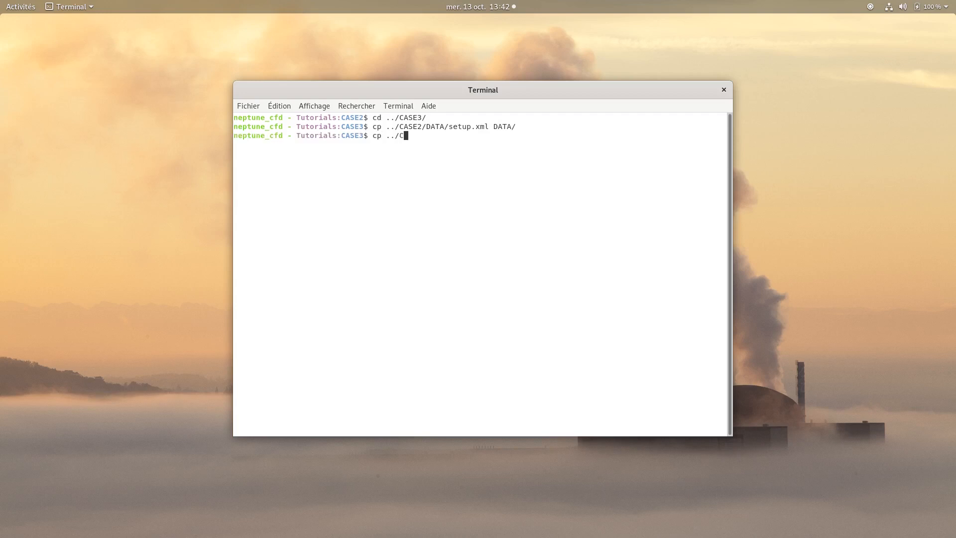
{"action": "type", "text": "ASE2/SR"}
{"action": "key", "text": "Tab"}
{"action": "type", "text": "n"}
{"action": "key", "text": "Tab"}
{"action": "type", "text": "i"}
{"action": "key", "text": "Tab"}
{"action": "type", "text": "SRC/"}
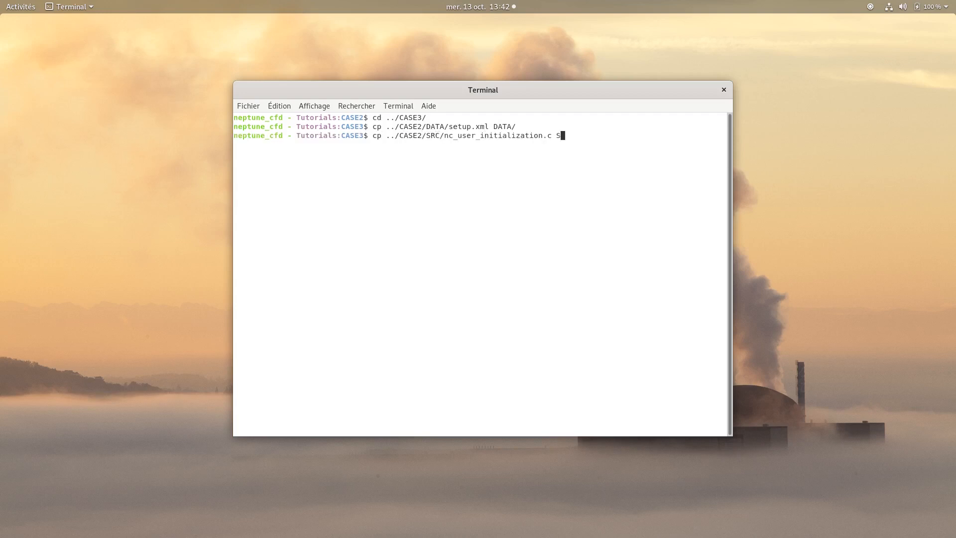
{"action": "key", "text": "Return"}
Copy CASE2's boundary conditions source file into CASE3 with cp ../CASE2/SRC/nc_user_boundary_conditions.c SRC/
{"action": "type", "text": "cp ../"}
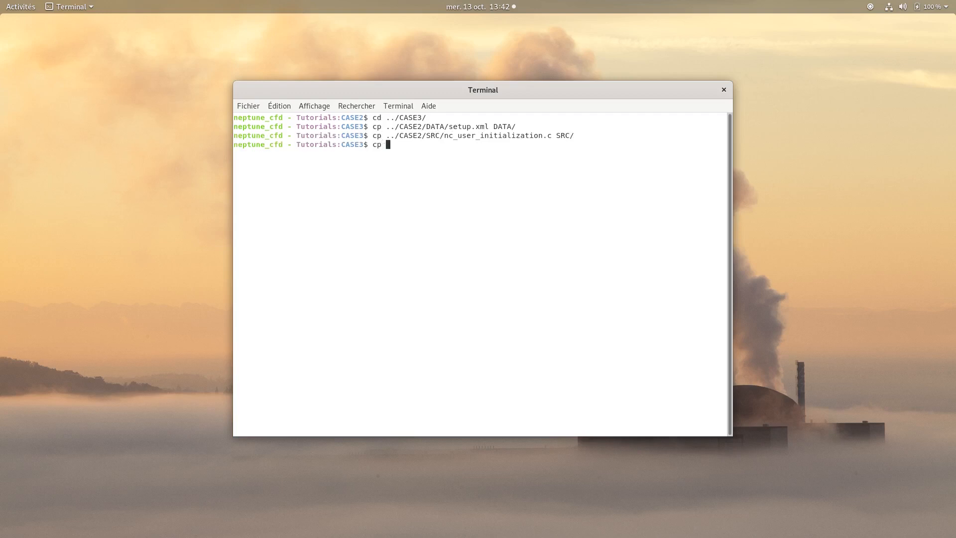
{"action": "type", "text": "CASE2/SRC/"}
{"action": "key", "text": "Tab"}
{"action": "type", "text": "b"}
{"action": "key", "text": "Tab"}
{"action": "type", "text": "SRC/"}
{"action": "key", "text": "Return"}
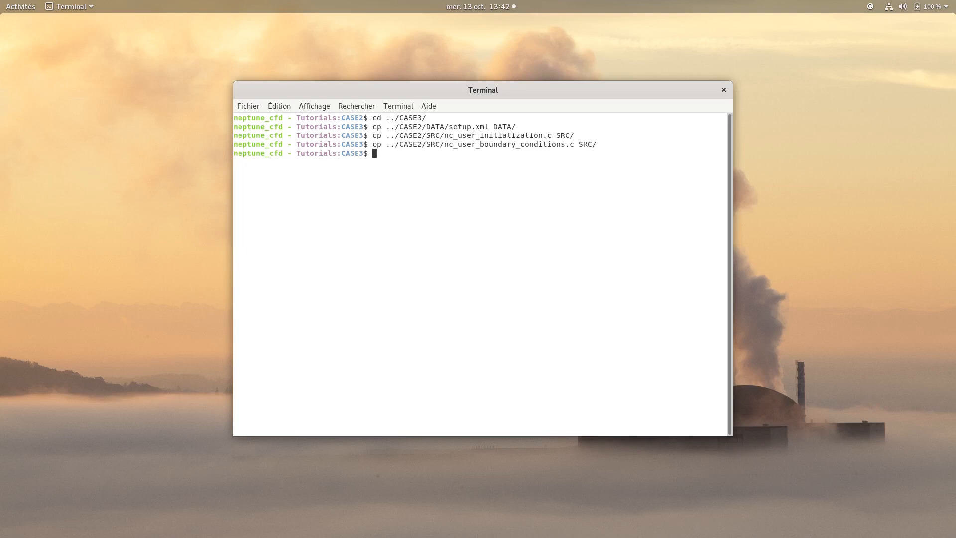
Change to CASE3's DATA directory with cd DATA/ and launch ./neptune_cfd
{"action": "type", "text": "cd DATA/"}
{"action": "key", "text": "Return"}
{"action": "type", "text": "./n"}
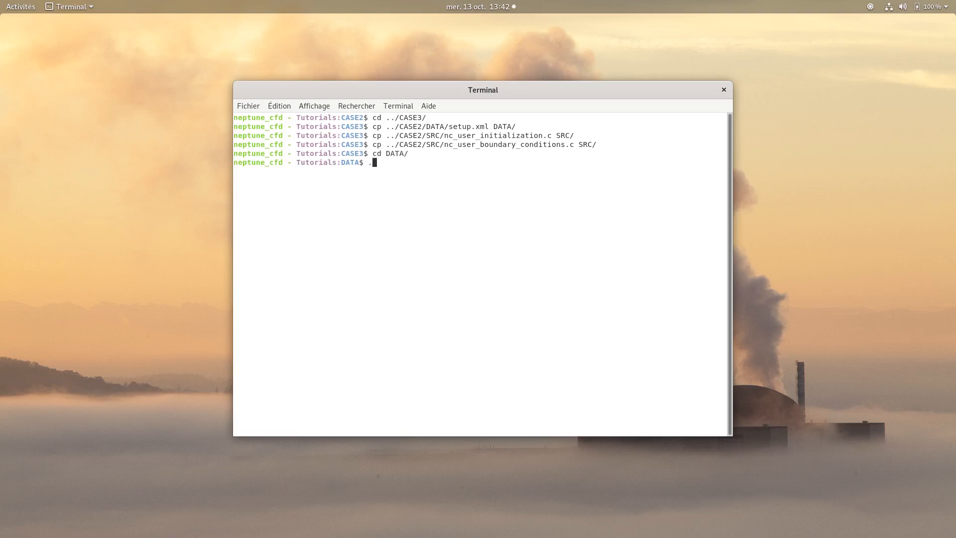
{"action": "key", "text": "Tab"}
{"action": "key", "text": "Return"}
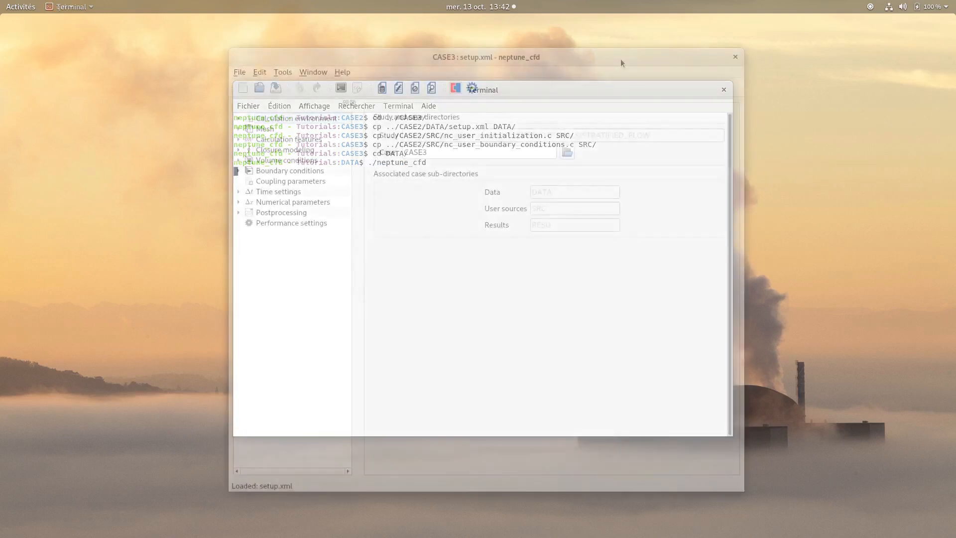
Rename the air_inlet boundary zone of the mesh as Steam_Inlet
{"action": "left_click", "coordinate": [257, 129]}
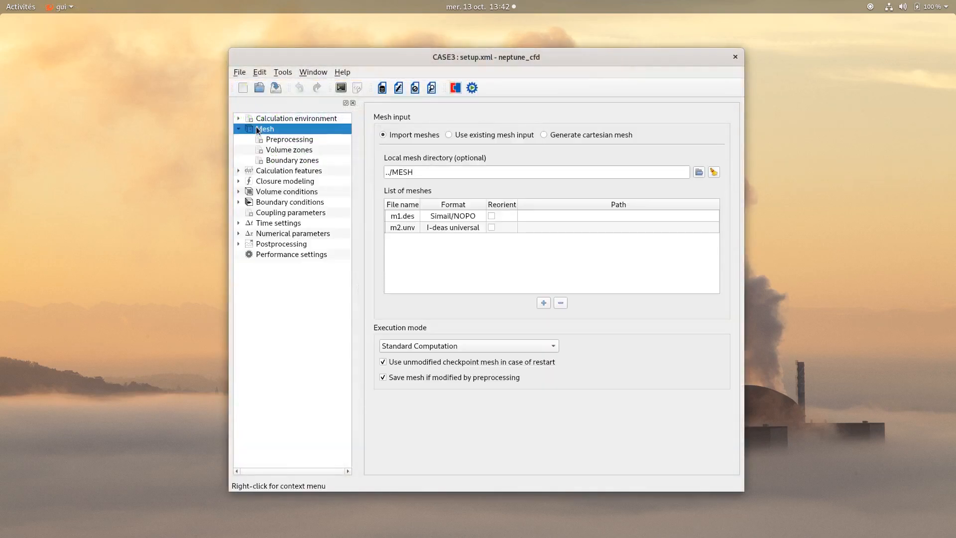
{"action": "left_click", "coordinate": [279, 160]}
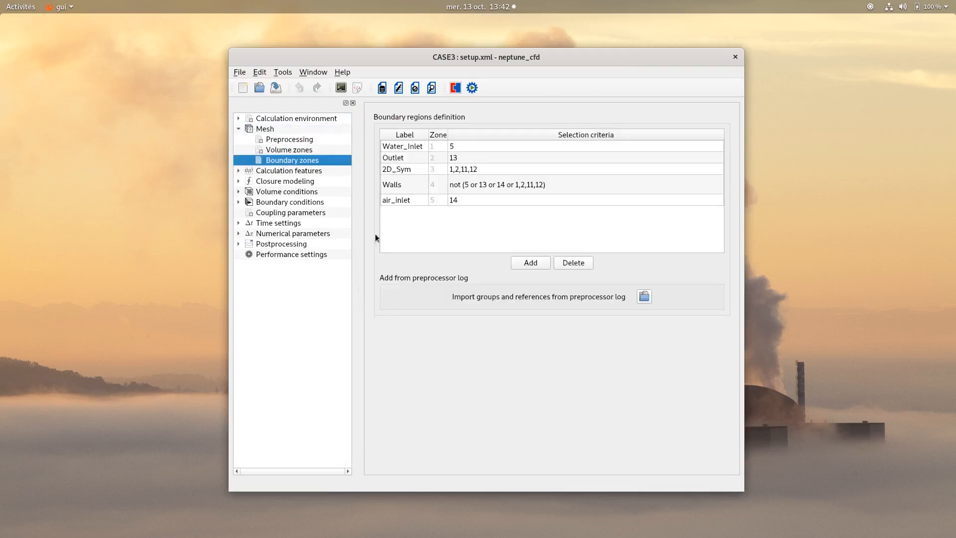
{"action": "double_click", "coordinate": [400, 199]}
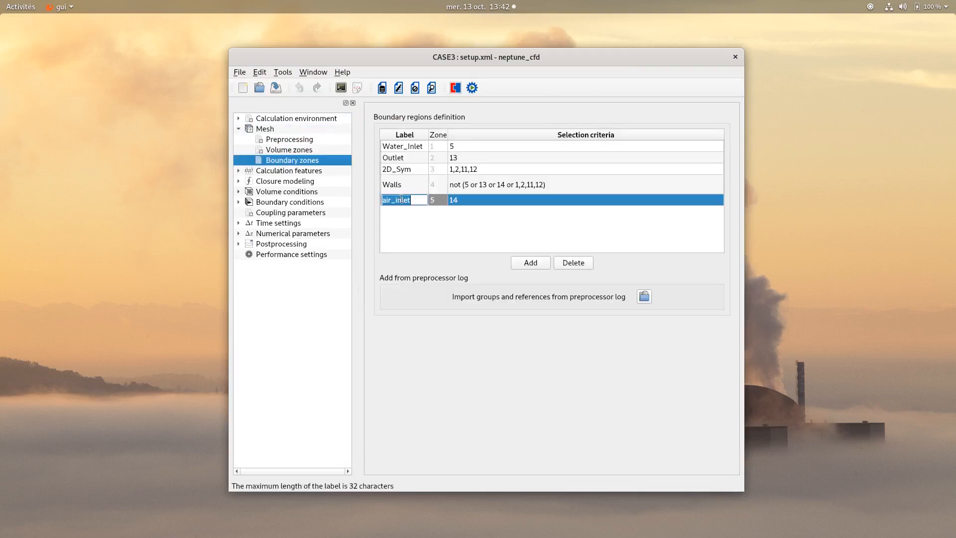
{"action": "type", "text": "Steam"}
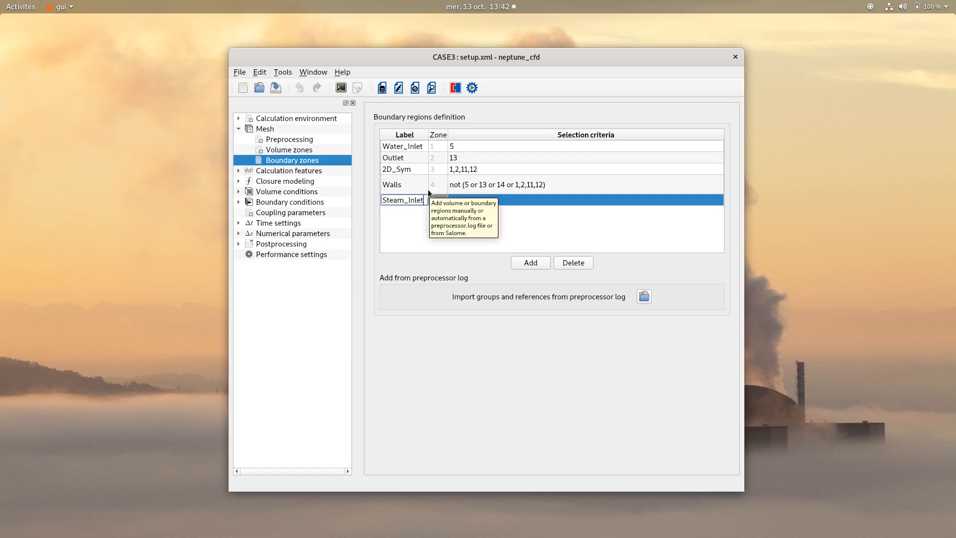
{"action": "left_click", "coordinate": [405, 226]}
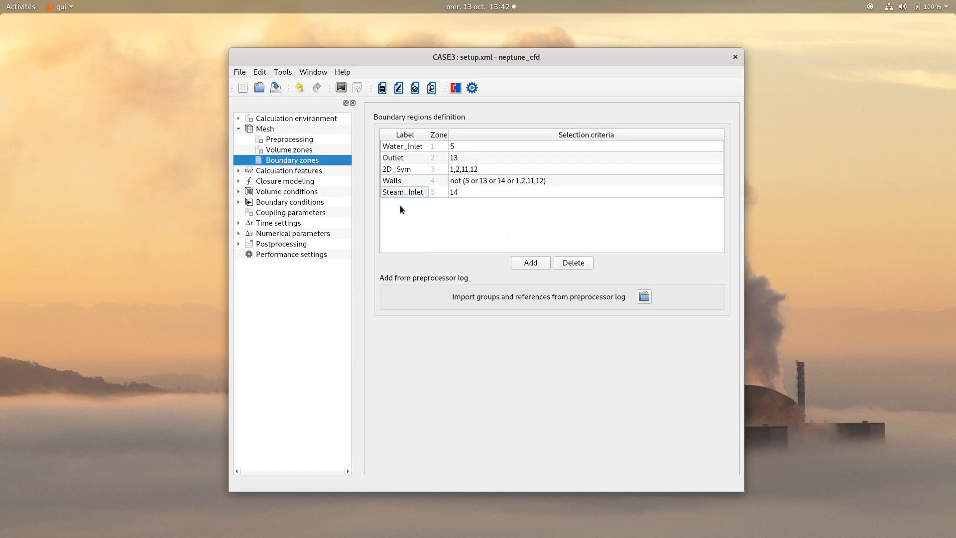
Set the Eulerian multiphase flow model to Stratified flow, accepting the modeling reset, and activate heat and mass transfer
{"action": "left_click", "coordinate": [298, 172]}
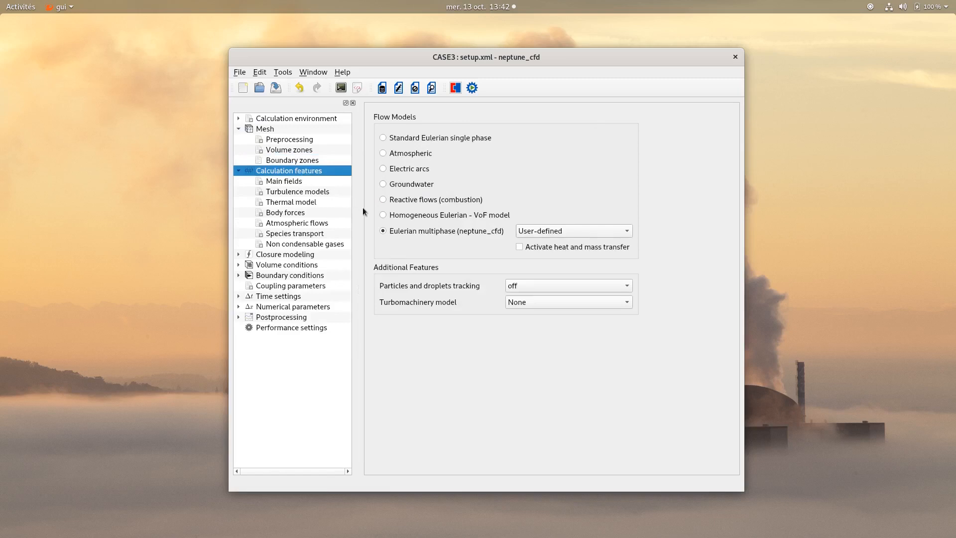
{"action": "left_click", "coordinate": [600, 233]}
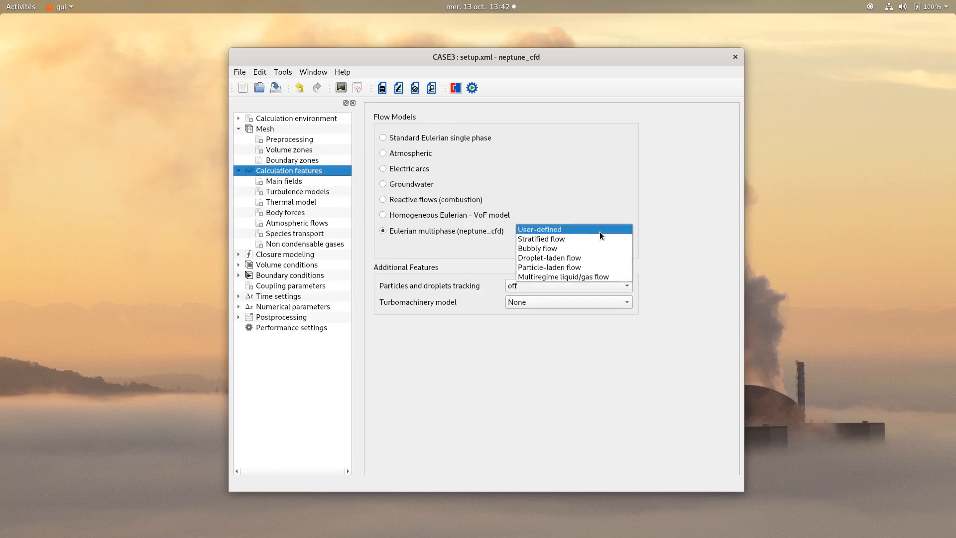
{"action": "left_click", "coordinate": [580, 240]}
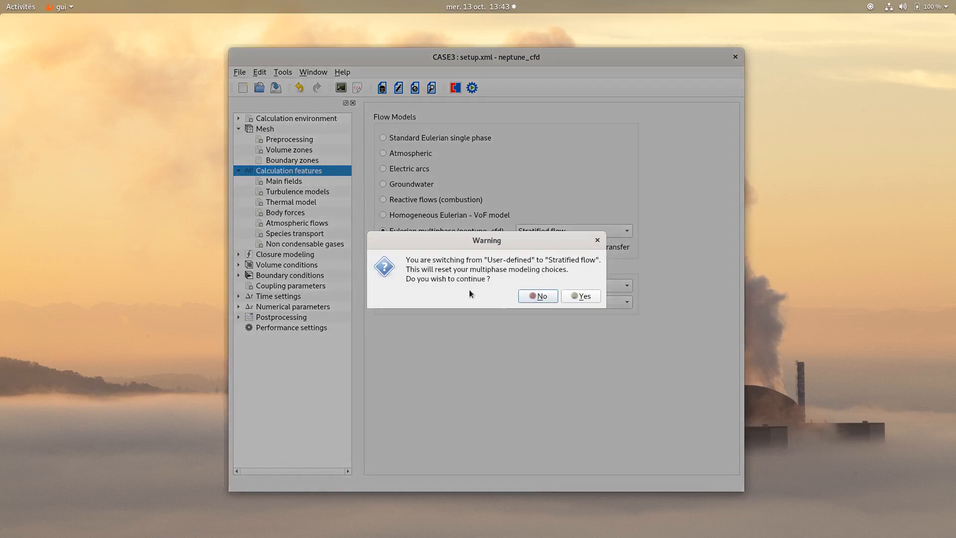
{"action": "left_click", "coordinate": [571, 297]}
{"action": "left_click", "coordinate": [568, 247]}
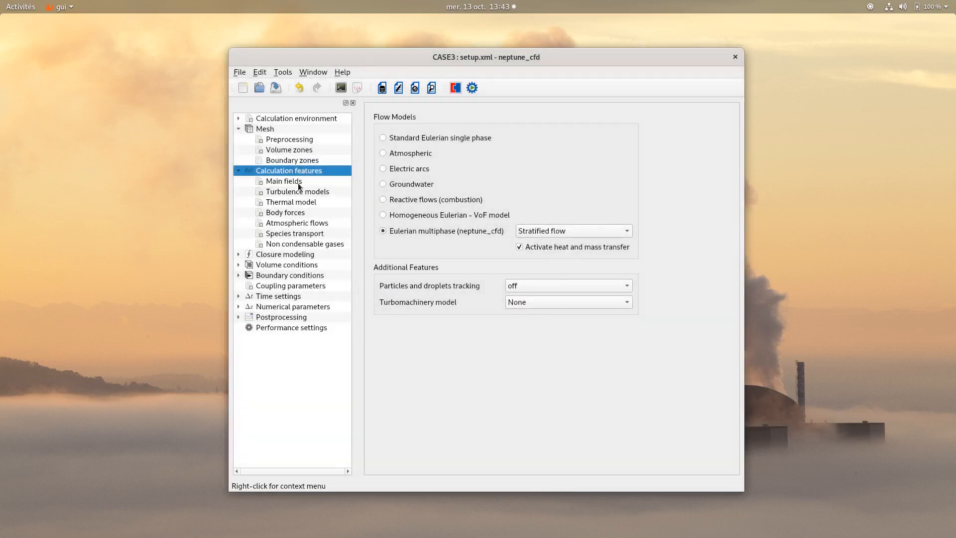
Rename the main fields, labelling the liquid field Water and the gas field Steam
{"action": "left_click", "coordinate": [280, 181]}
{"action": "double_click", "coordinate": [427, 155]}
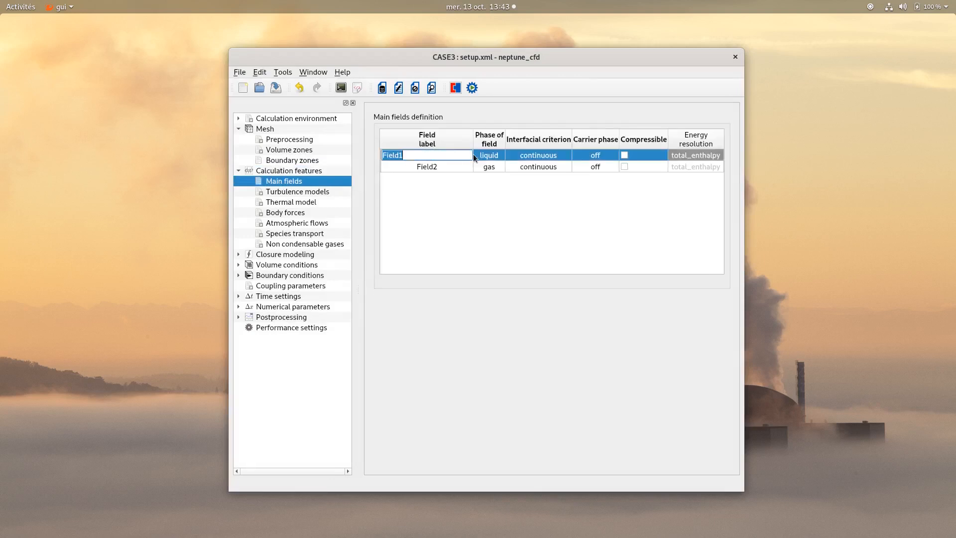
{"action": "type", "text": "Water"}
{"action": "double_click", "coordinate": [431, 165]}
{"action": "type", "text": "Steam"}
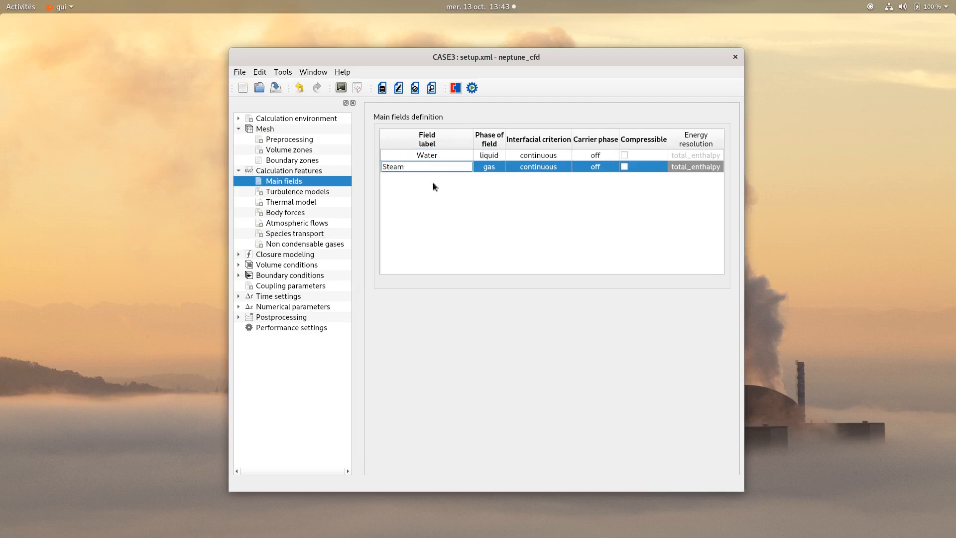
Confirm the Steam field label and set the turbulence coupling between continuous phases to separate phases + cond
{"action": "key", "text": "Return"}
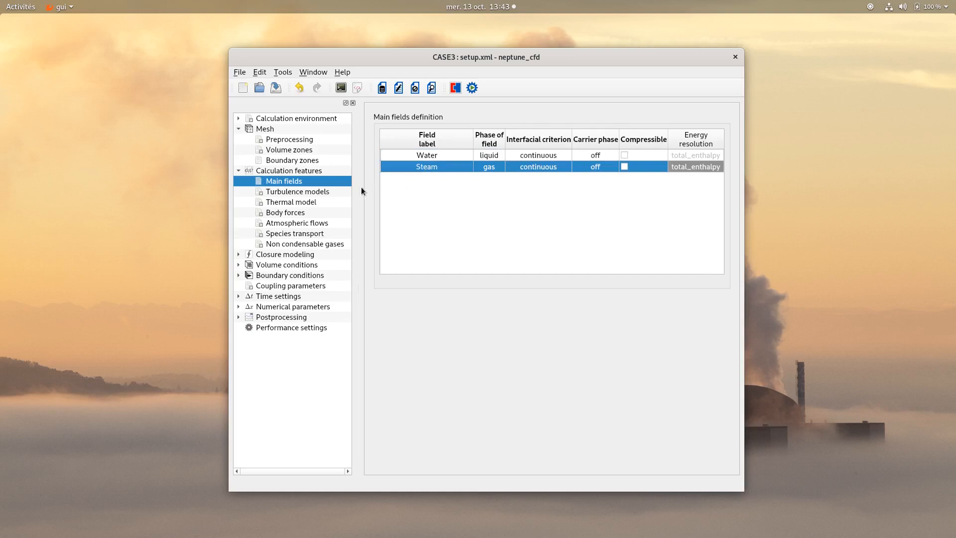
{"action": "left_click", "coordinate": [307, 192]}
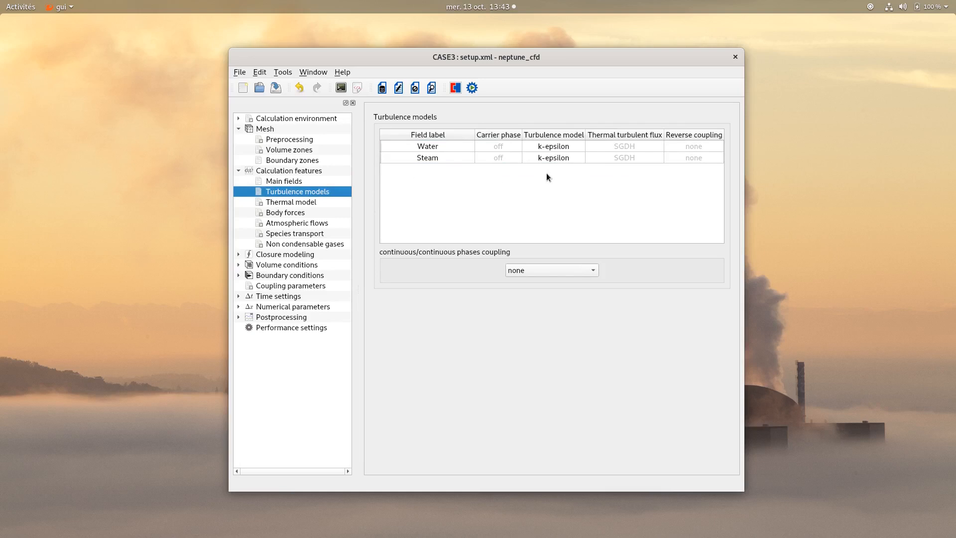
{"action": "left_click", "coordinate": [559, 269]}
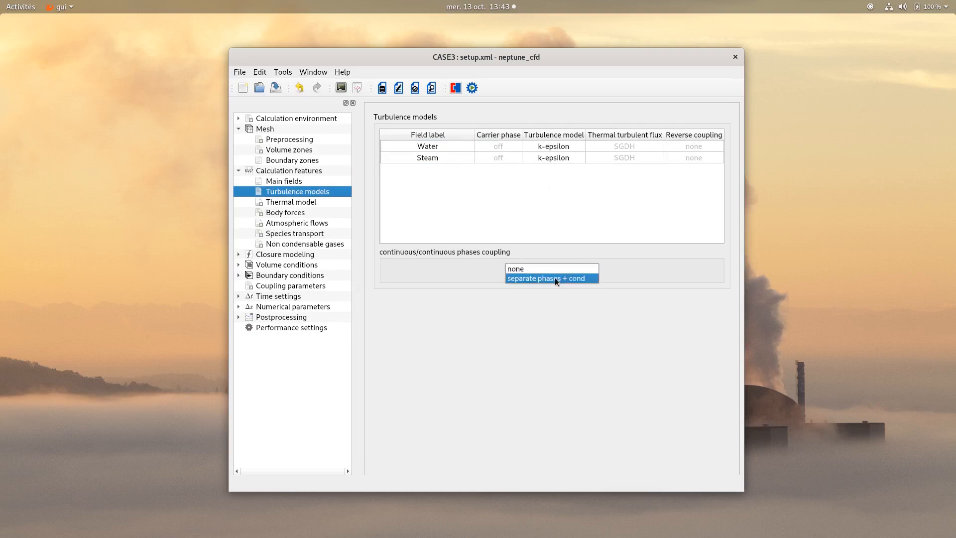
{"action": "left_click", "coordinate": [556, 279]}
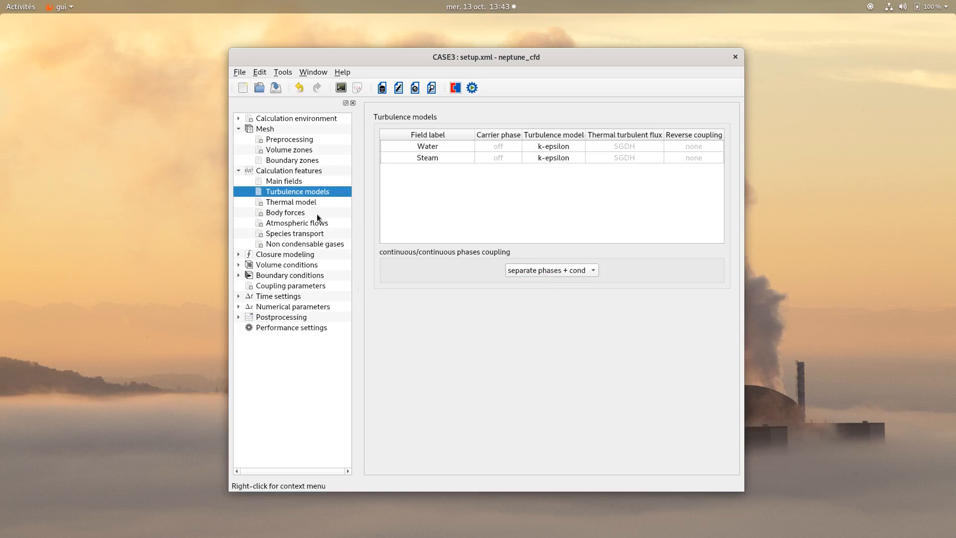
Review the closure modeling: the Water/Steam interaction, the interfacial enthalpy transfer and the wall transfer parameters
{"action": "left_click", "coordinate": [283, 254]}
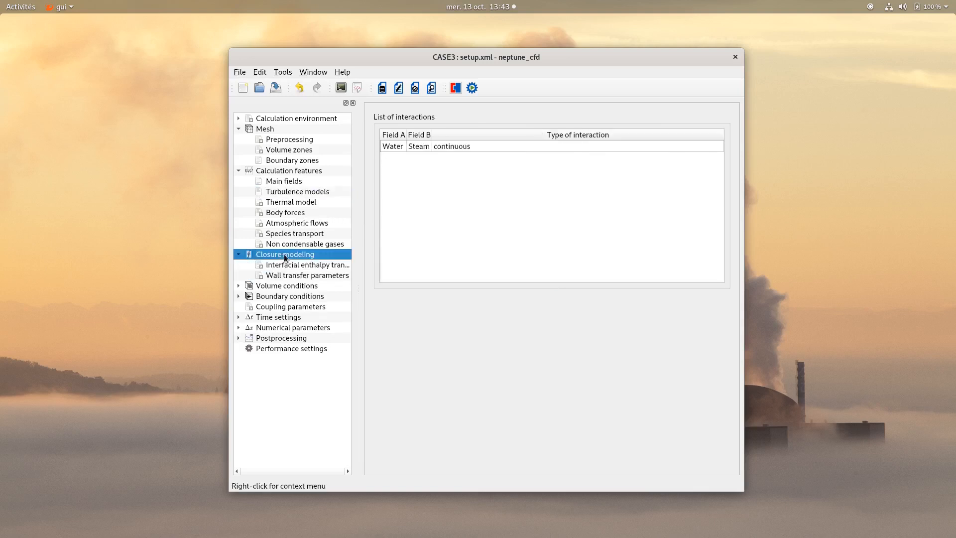
{"action": "left_click", "coordinate": [466, 149]}
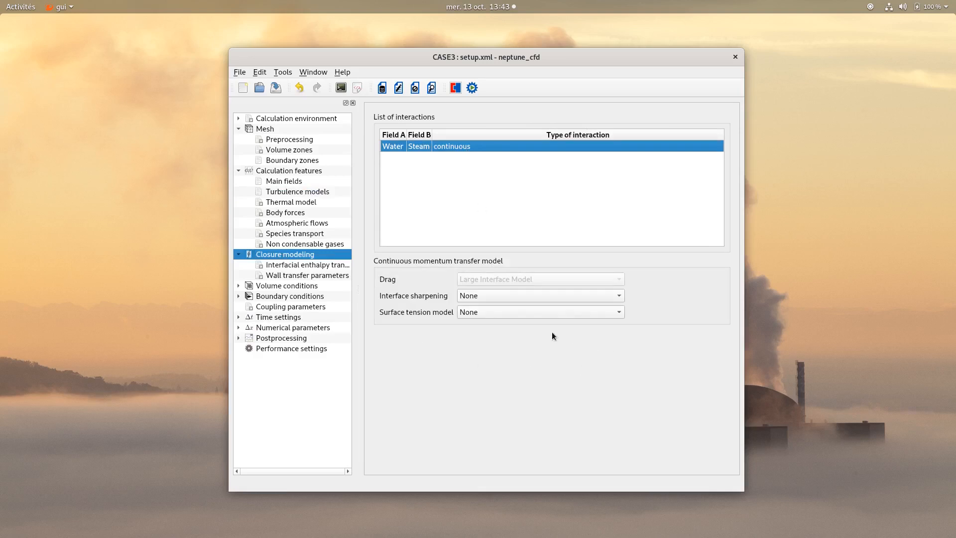
{"action": "left_click", "coordinate": [286, 267]}
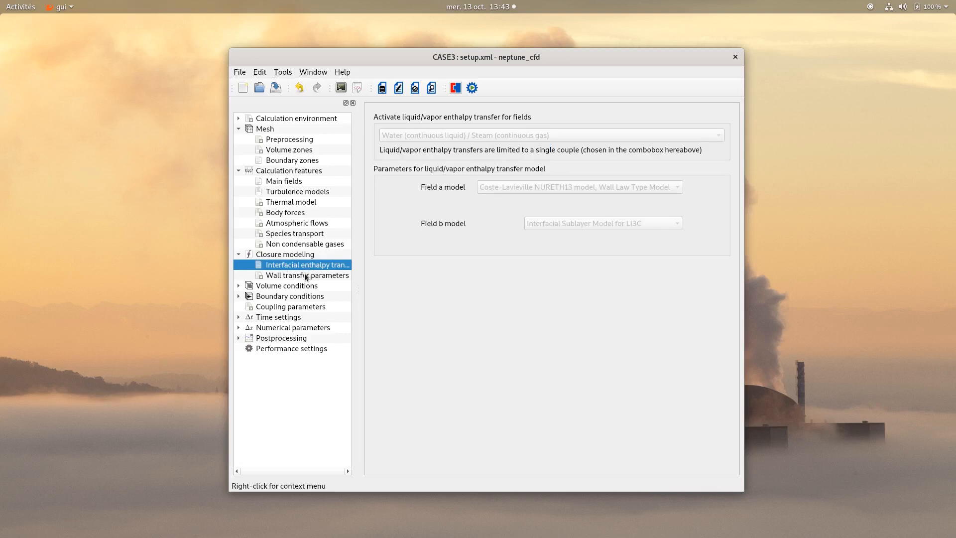
{"action": "left_click", "coordinate": [305, 274]}
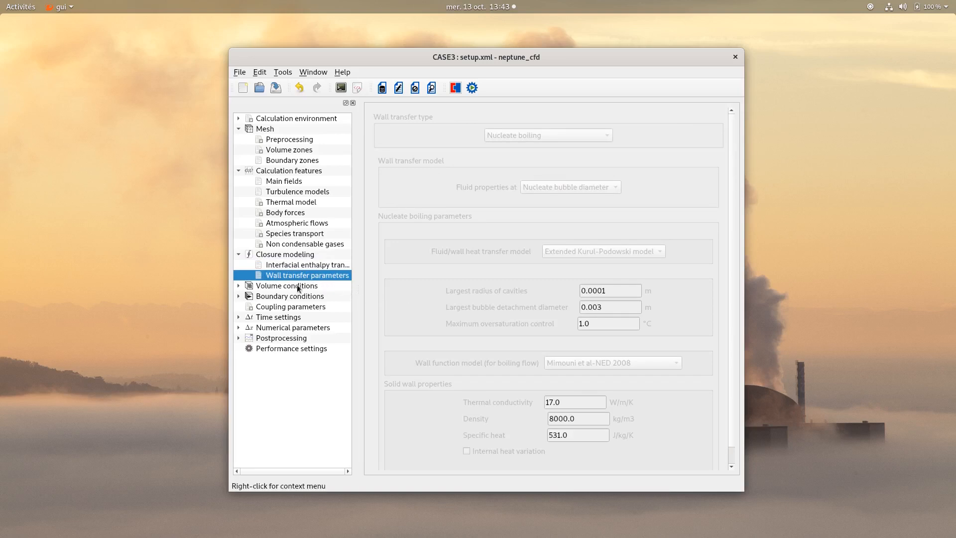
In the all_cells physical properties, set the Water field's material to Water with the Cathare method
{"action": "left_click", "coordinate": [281, 286]}
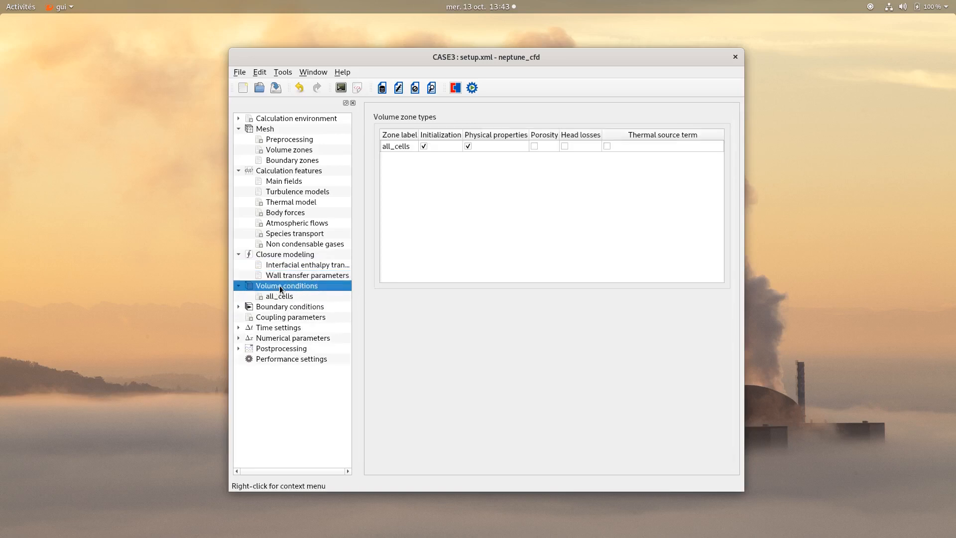
{"action": "left_click", "coordinate": [277, 296]}
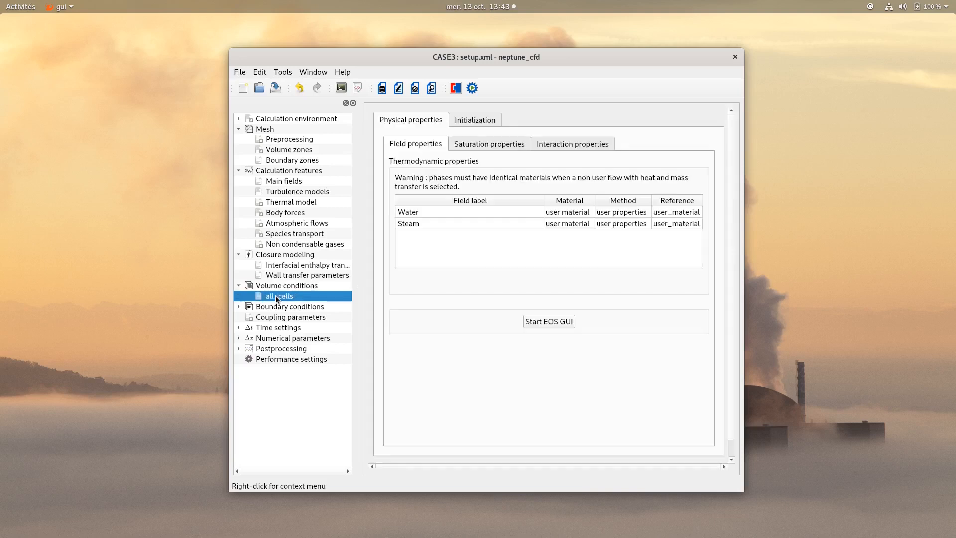
{"action": "left_click", "coordinate": [557, 213]}
{"action": "left_click", "coordinate": [557, 213]}
{"action": "left_click", "coordinate": [557, 214]}
{"action": "left_click", "coordinate": [506, 234]}
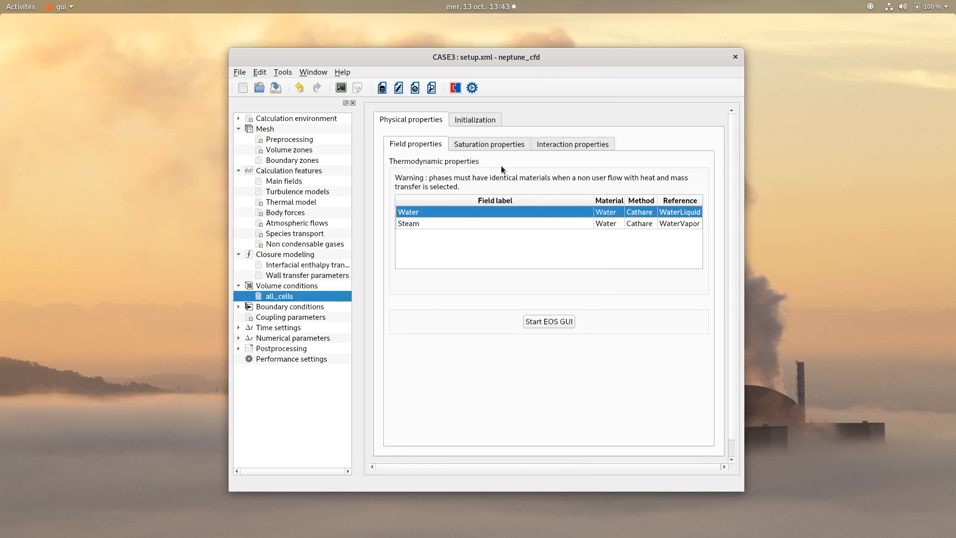
In the all_cells initialization, accept the pressure, Steam velocity and Steam fraction expressions, and set Steam's thermal condition to Saturation enthalpy
{"action": "left_click", "coordinate": [482, 119]}
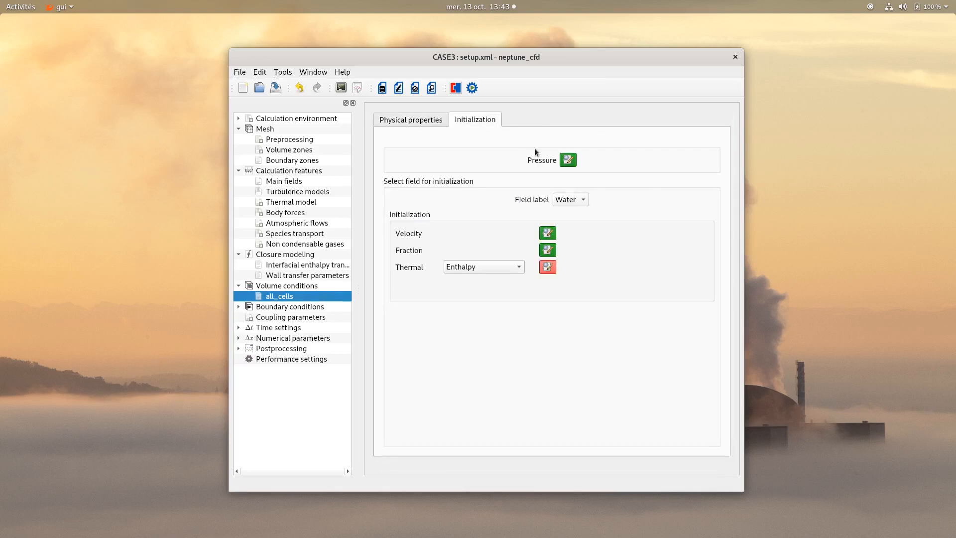
{"action": "left_click", "coordinate": [568, 160]}
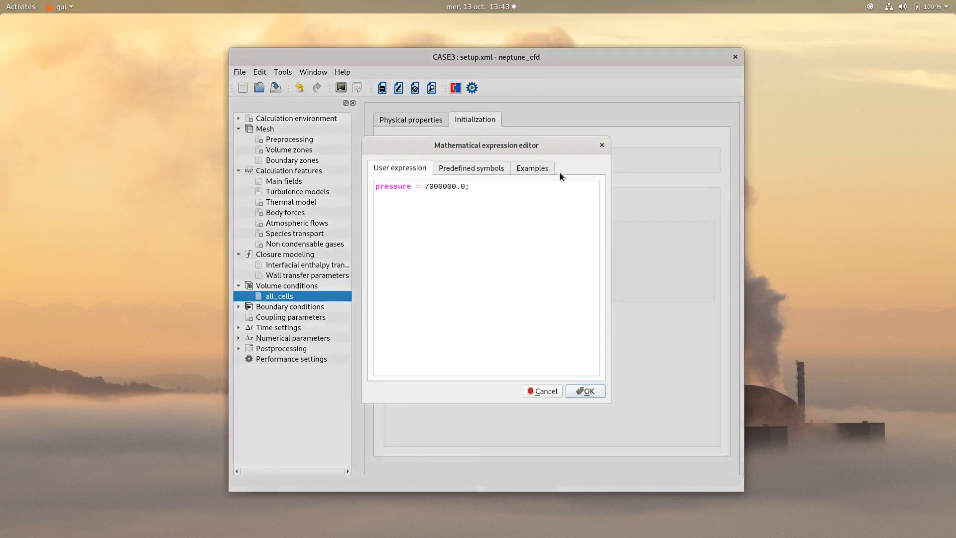
{"action": "left_click", "coordinate": [585, 391]}
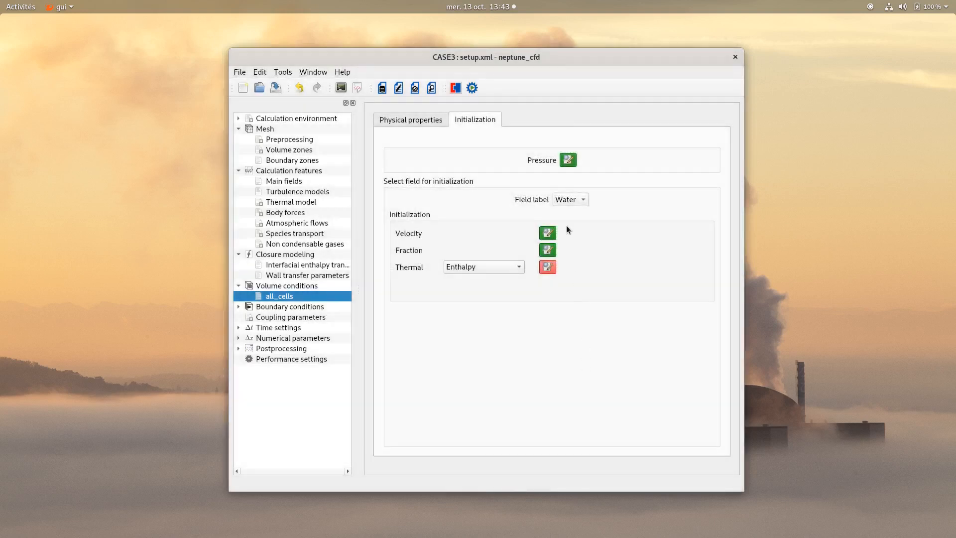
{"action": "left_click", "coordinate": [571, 207]}
{"action": "left_click", "coordinate": [550, 236]}
{"action": "left_click", "coordinate": [586, 391]}
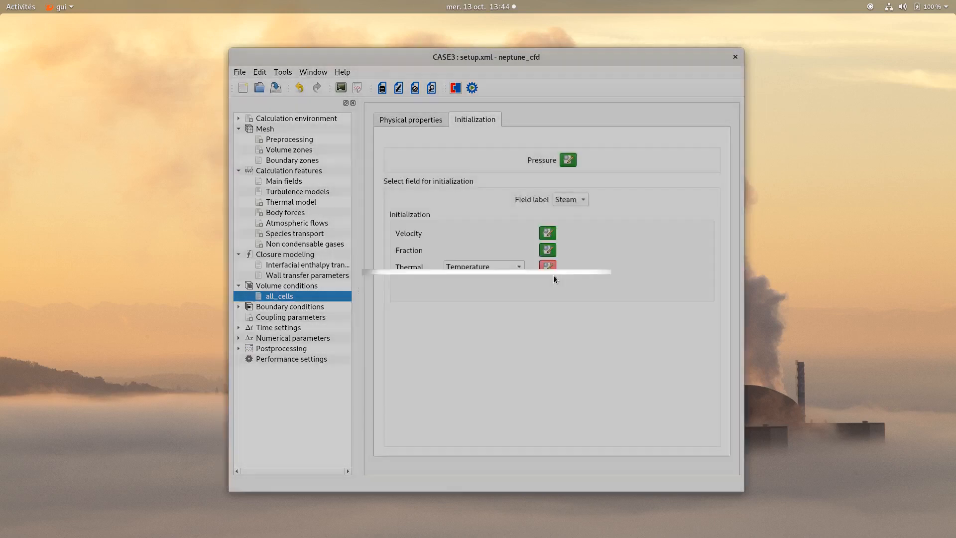
{"action": "left_click", "coordinate": [549, 248]}
{"action": "left_click", "coordinate": [599, 391]}
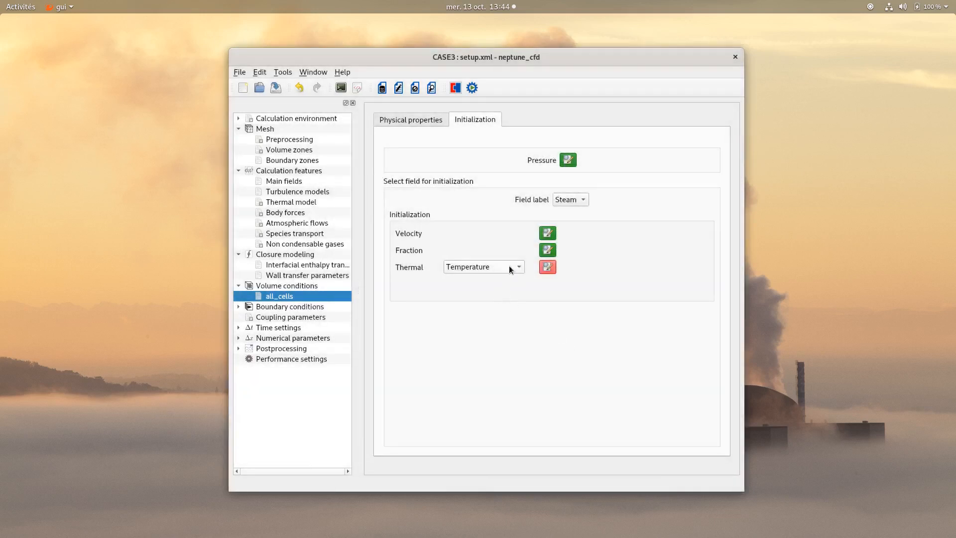
{"action": "left_click", "coordinate": [509, 267]}
{"action": "left_click", "coordinate": [500, 275]}
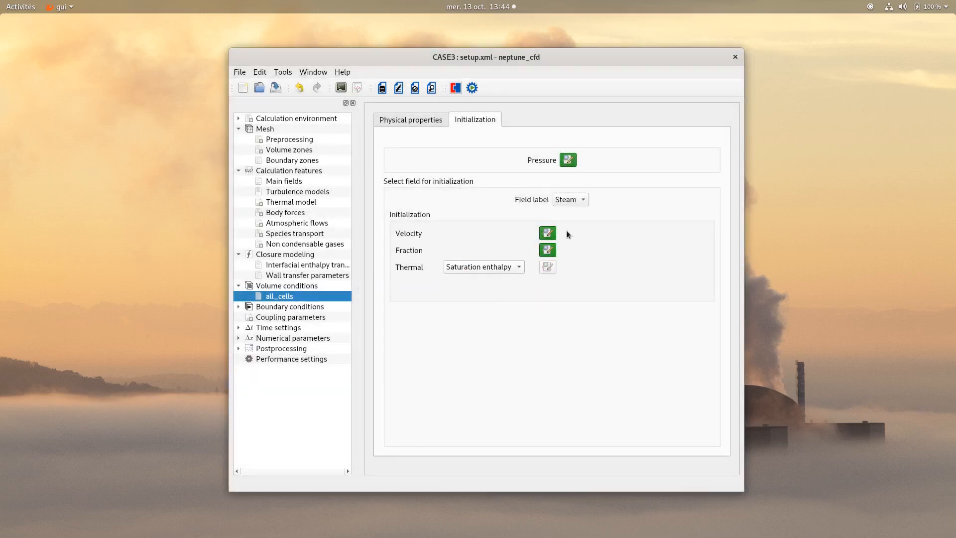
Initialize the Water field's thermal condition by Temperature, with an expression value of 500.0
{"action": "left_click", "coordinate": [577, 201]}
{"action": "left_click", "coordinate": [571, 189]}
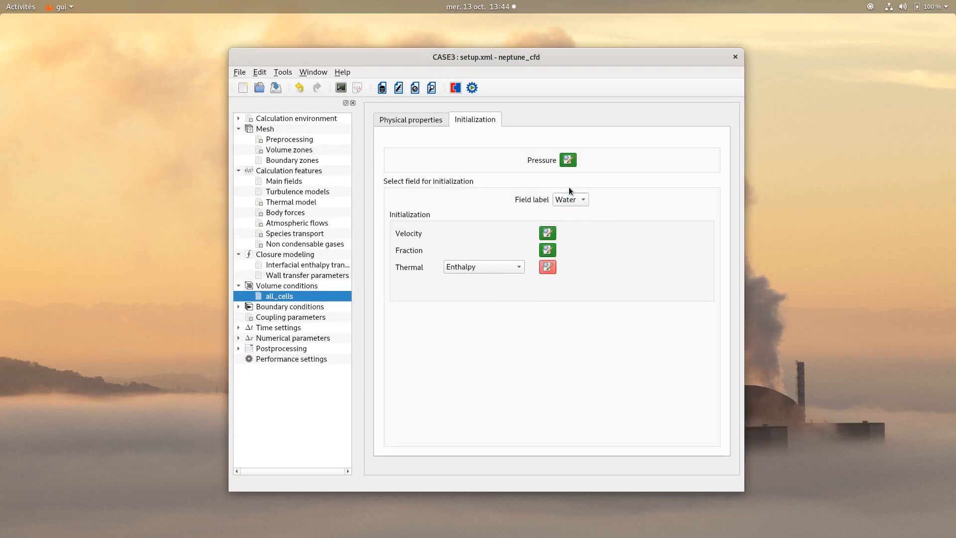
{"action": "left_click", "coordinate": [521, 269]}
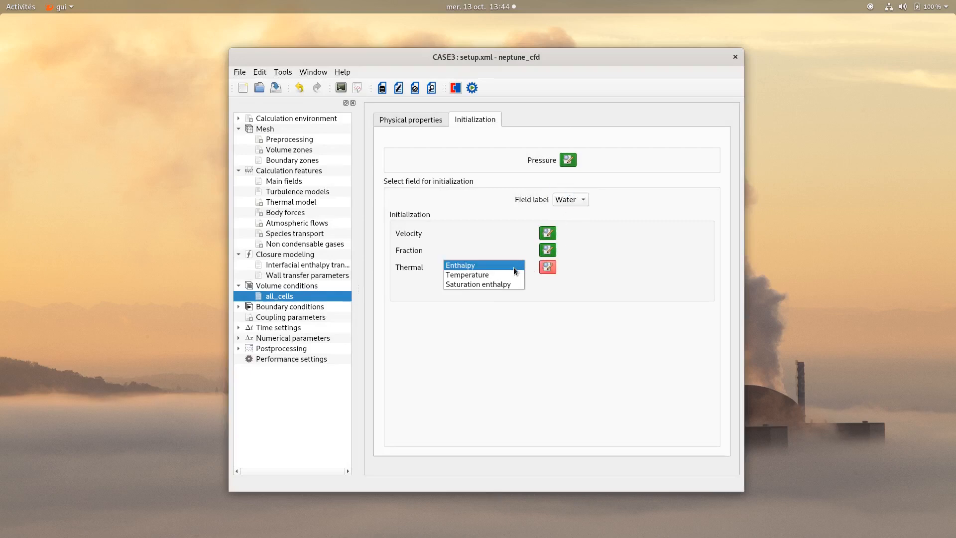
{"action": "left_click", "coordinate": [510, 274]}
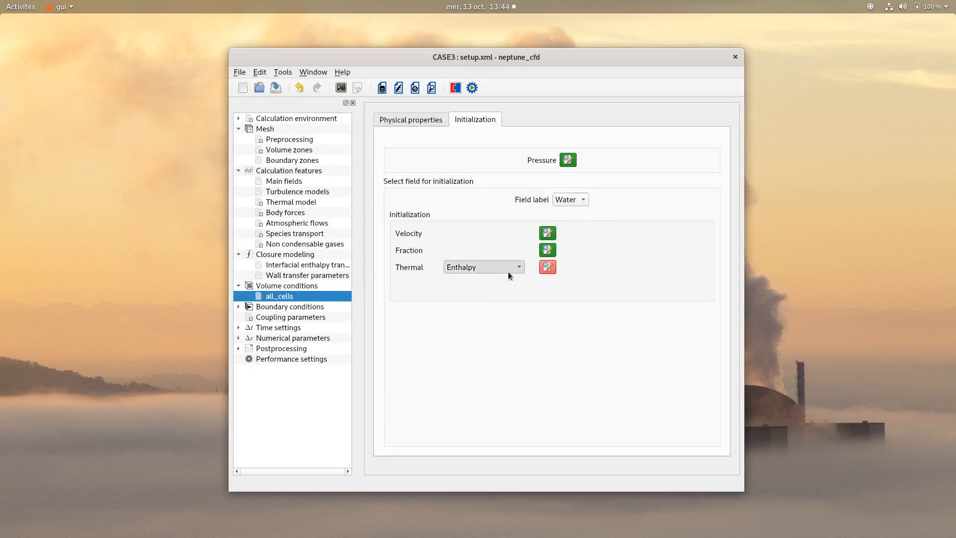
{"action": "left_click", "coordinate": [547, 266]}
{"action": "left_click_drag", "start_coordinate": [451, 186], "coordinate": [456, 186]}
{"action": "key", "text": "BackSpace"}
{"action": "key", "text": "BackSpace"}
{"action": "key", "text": "BackSpace"}
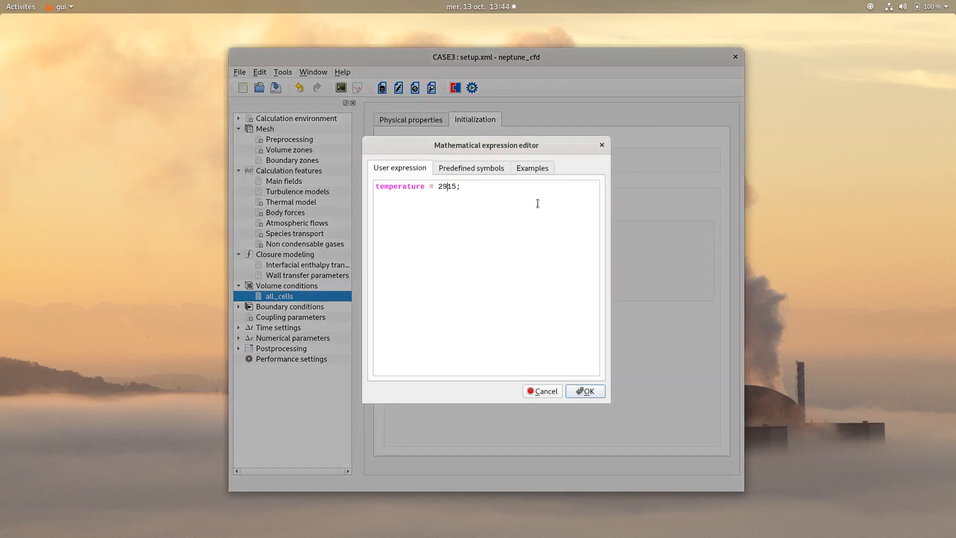
{"action": "key", "text": "BackSpace"}
{"action": "key", "text": "BackSpace"}
{"action": "type", "text": "500.0"}
{"action": "left_click", "coordinate": [575, 390]}
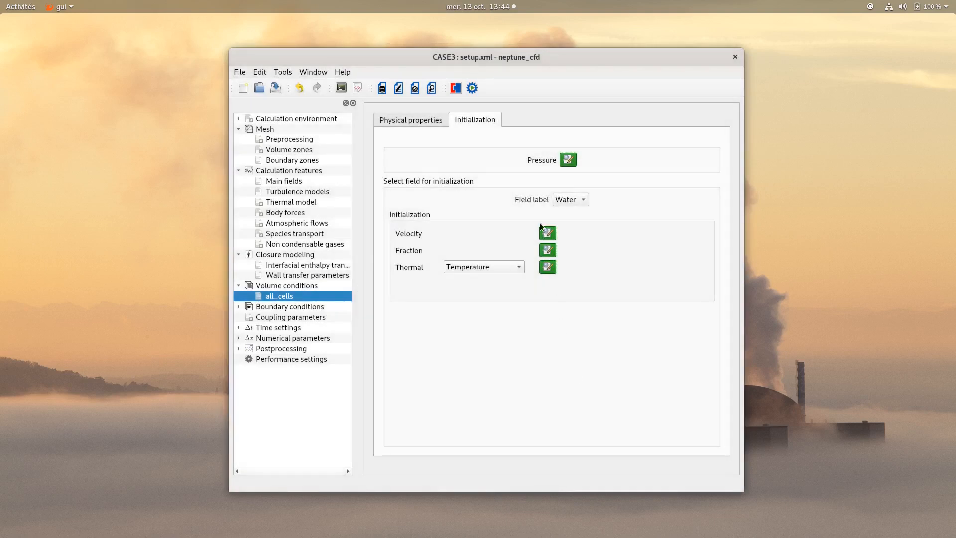
Check and accept the Water field's initial velocity and fraction expressions
{"action": "left_click", "coordinate": [547, 232]}
{"action": "left_click", "coordinate": [585, 391]}
{"action": "left_click", "coordinate": [547, 248]}
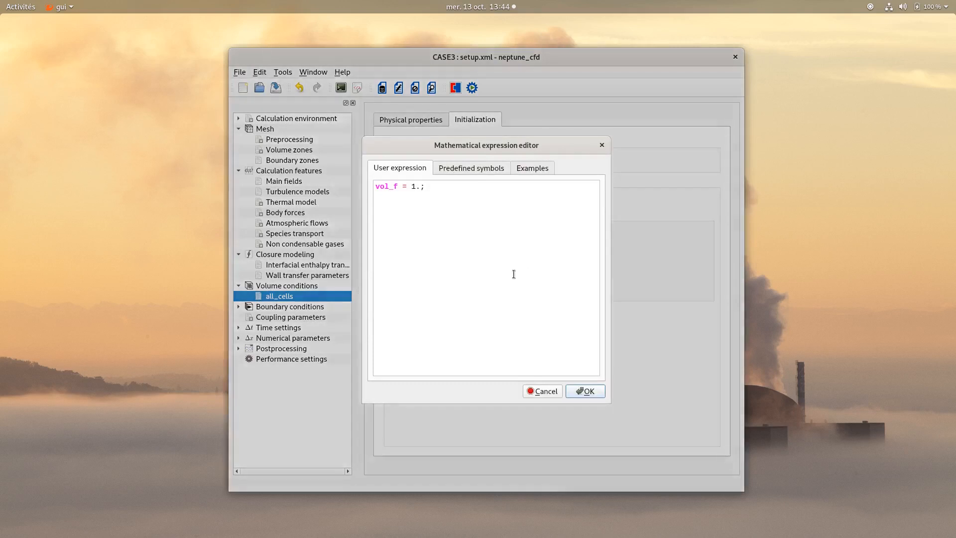
{"action": "left_click", "coordinate": [586, 391]}
For the Water field at the Water_Inlet boundary, impose a thermal condition of Temperature at 293.15
{"action": "left_click", "coordinate": [239, 307]}
{"action": "left_click", "coordinate": [286, 317]}
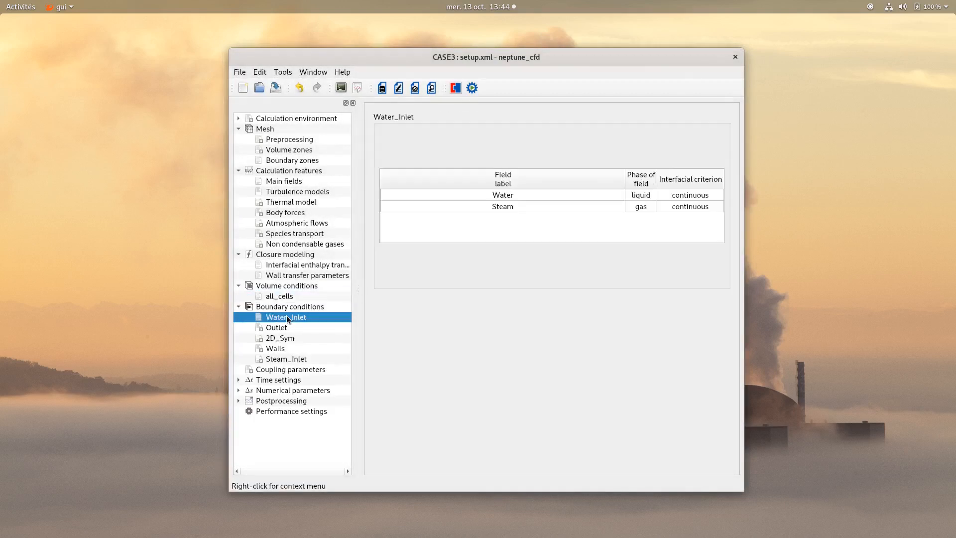
{"action": "left_click", "coordinate": [498, 195]}
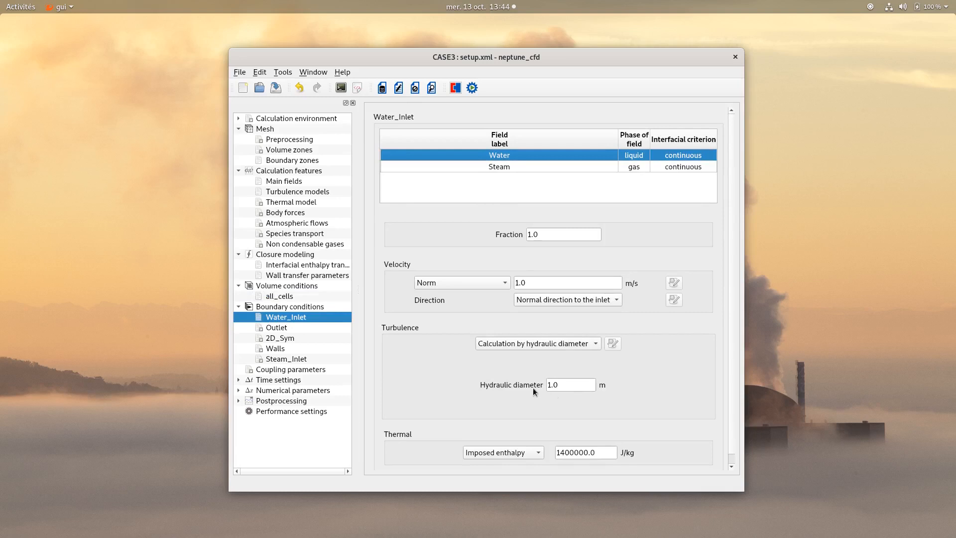
{"action": "scroll", "coordinate": [468, 393], "scroll_direction": "down", "scroll_amount": 1}
{"action": "left_click", "coordinate": [529, 440]}
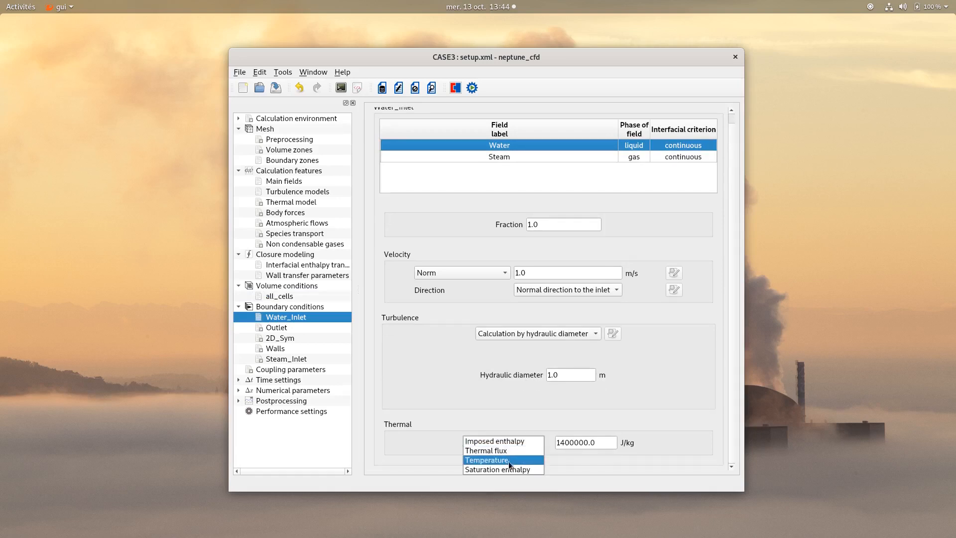
{"action": "left_click", "coordinate": [508, 457]}
{"action": "double_click", "coordinate": [578, 443]}
{"action": "type", "text": "293.15"}
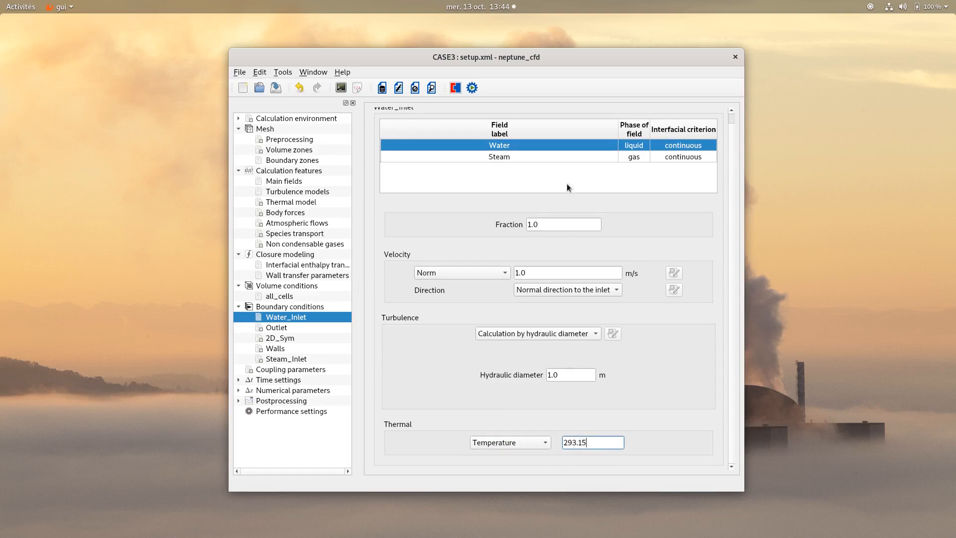
Set the Steam field's thermal condition at the Water_Inlet boundary to Saturation enthalpy
{"action": "left_click", "coordinate": [564, 157]}
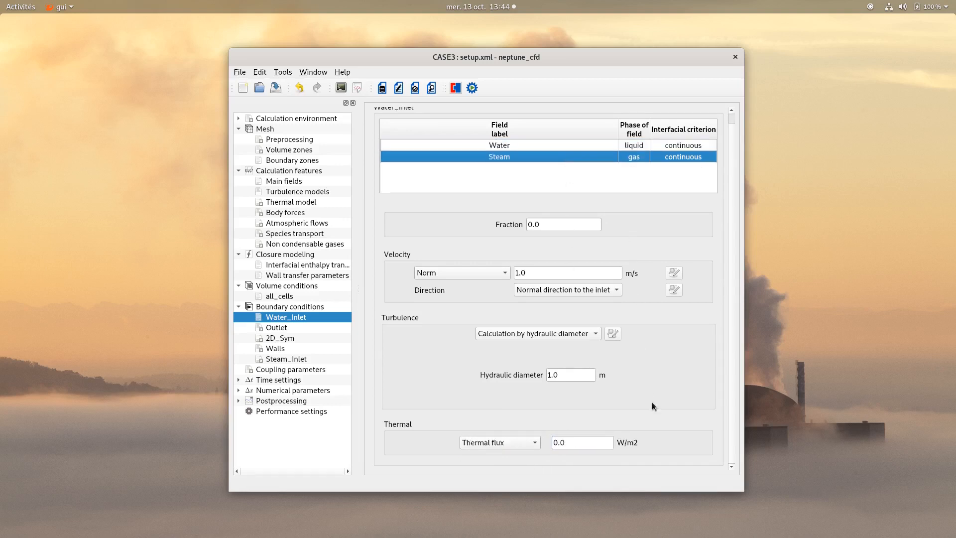
{"action": "left_click", "coordinate": [488, 442]}
{"action": "left_click", "coordinate": [492, 459]}
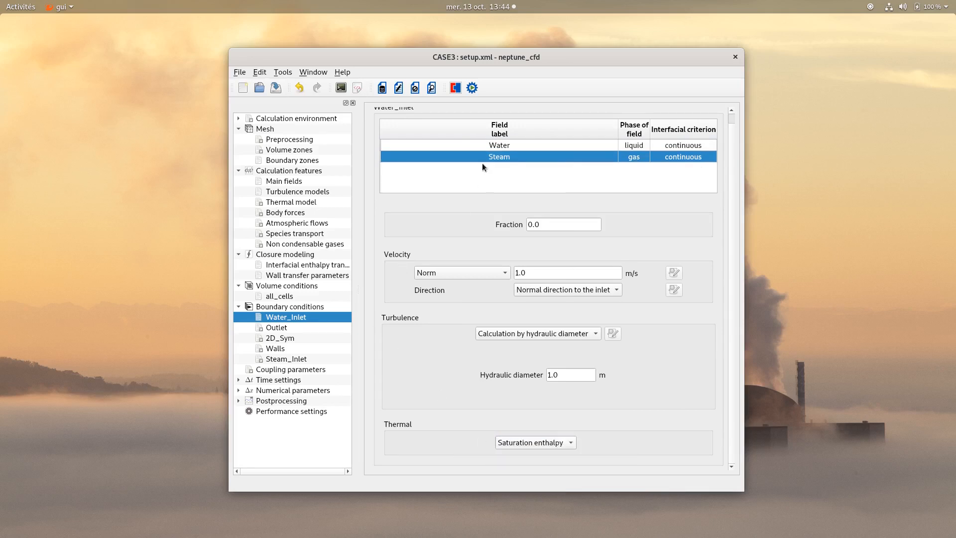
Review the Outlet boundary conditions for both the Water and Steam fields, and the thermal condition of the Walls
{"action": "left_click", "coordinate": [276, 329]}
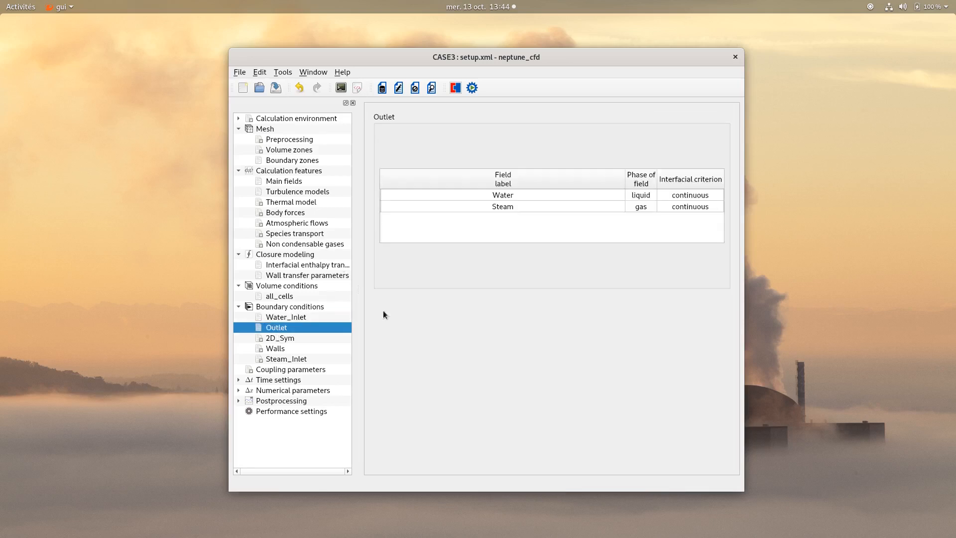
{"action": "left_click", "coordinate": [504, 198]}
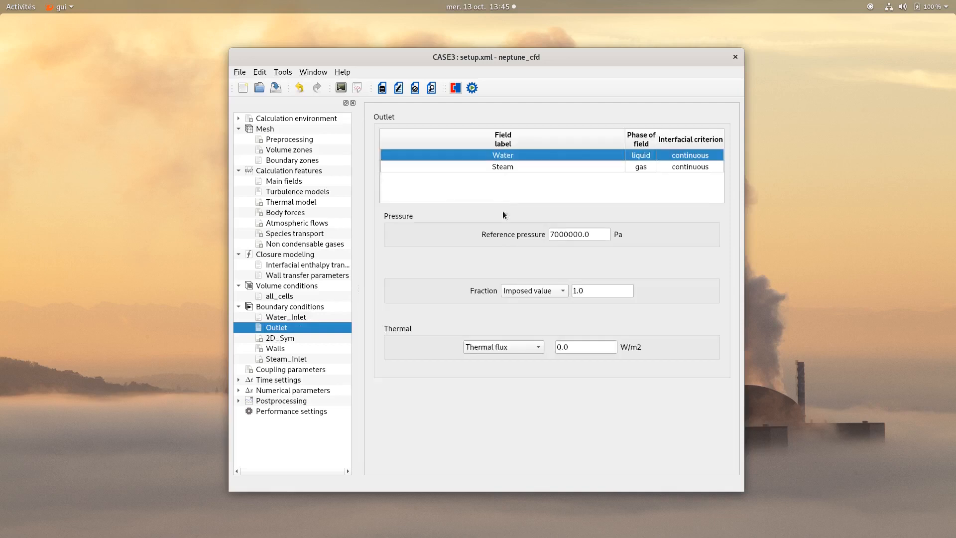
{"action": "left_click", "coordinate": [497, 168]}
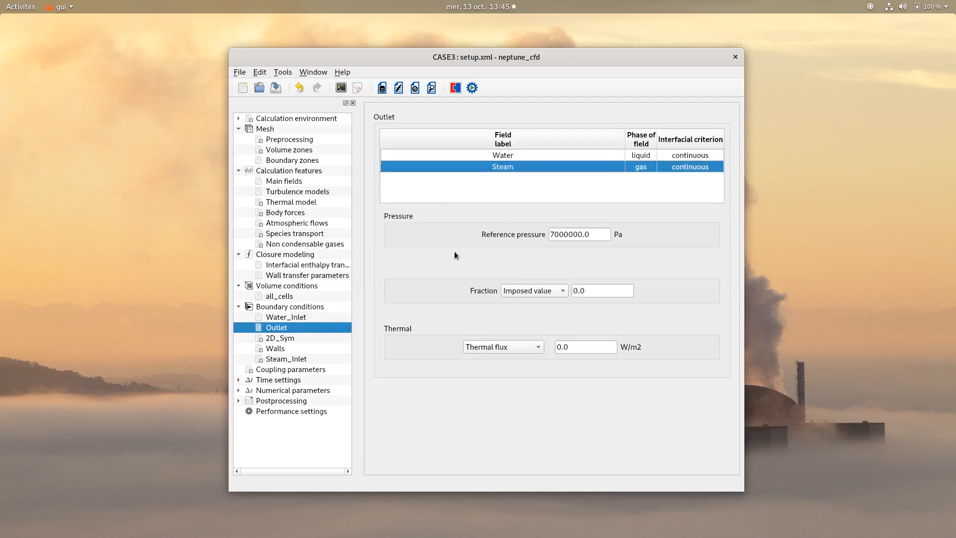
{"action": "left_click", "coordinate": [276, 350]}
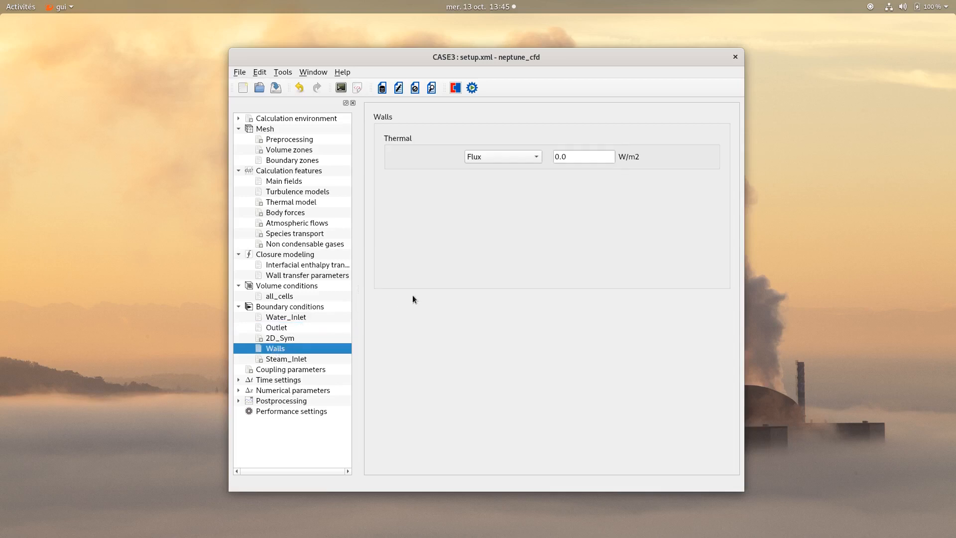
Set the Steam field's thermal condition at the Steam_Inlet boundary to Saturation enthalpy, and save and close the CASE3 setup
{"action": "left_click", "coordinate": [282, 360]}
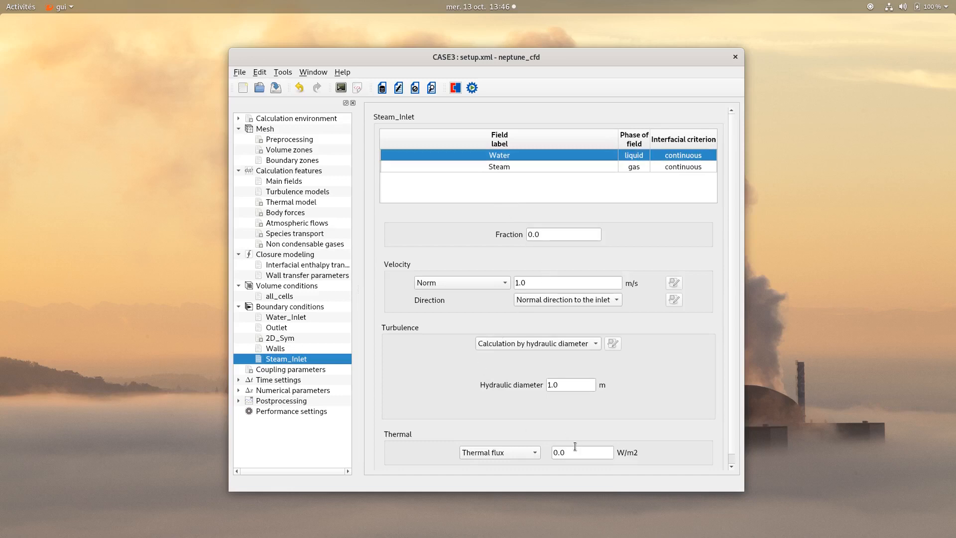
{"action": "left_click", "coordinate": [504, 168]}
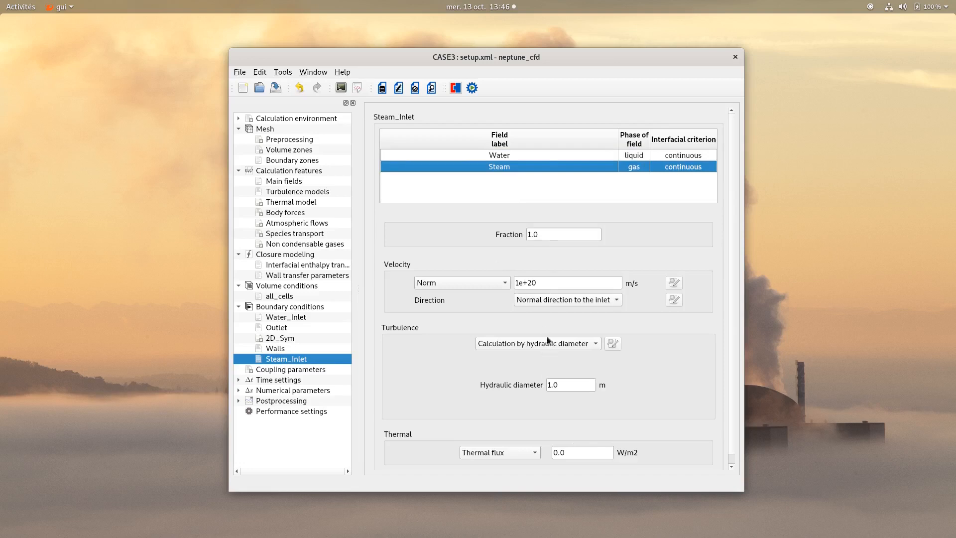
{"action": "left_click", "coordinate": [549, 281]}
{"action": "left_click_drag", "start_coordinate": [550, 282], "coordinate": [501, 280]}
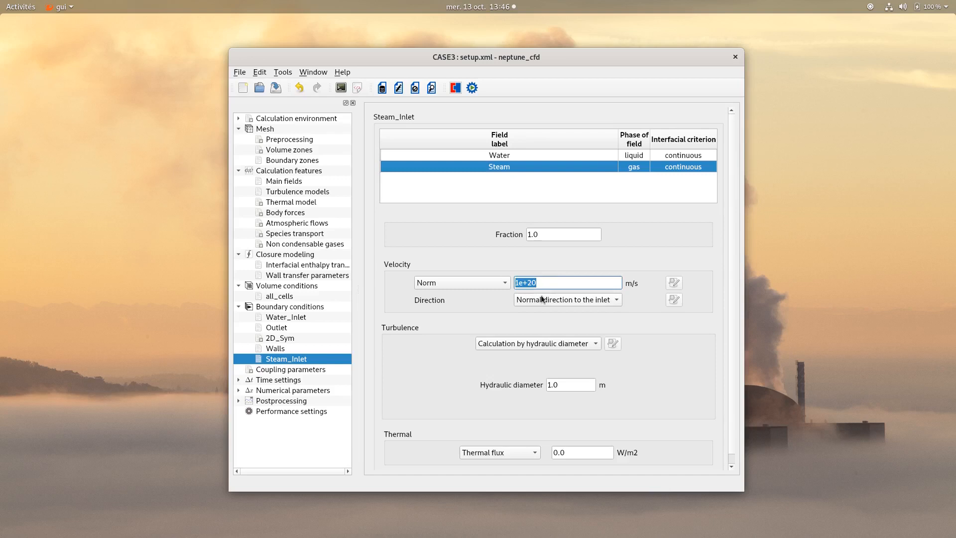
{"action": "left_click", "coordinate": [504, 313]}
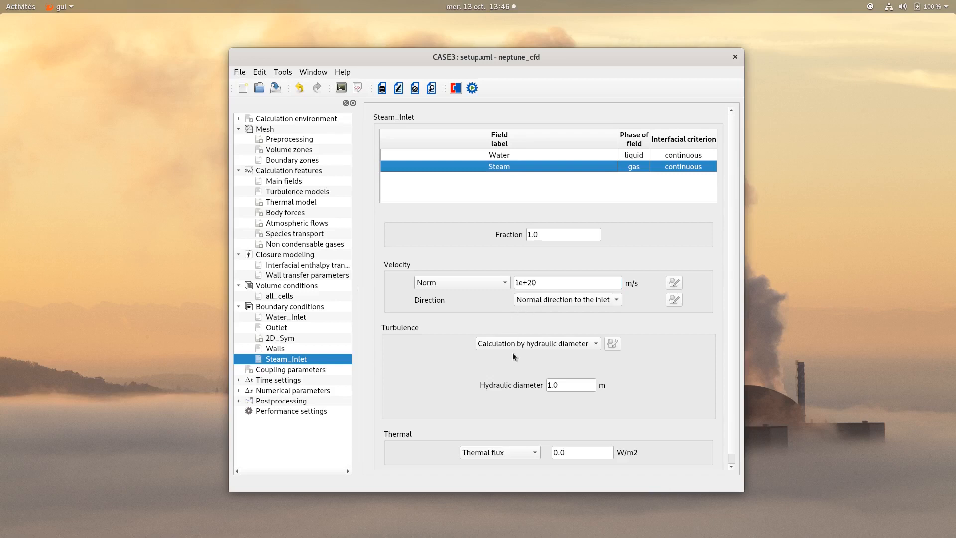
{"action": "left_click", "coordinate": [530, 452]}
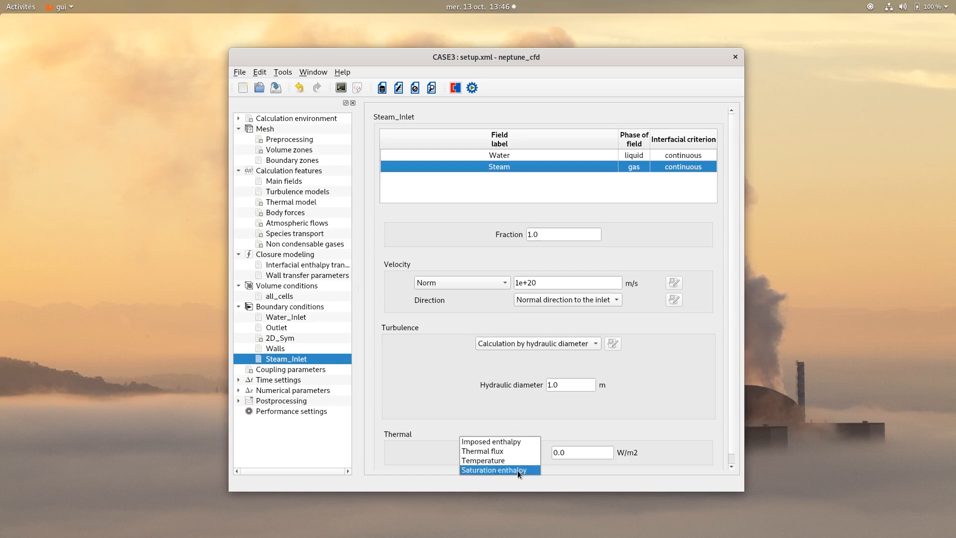
{"action": "left_click", "coordinate": [518, 470]}
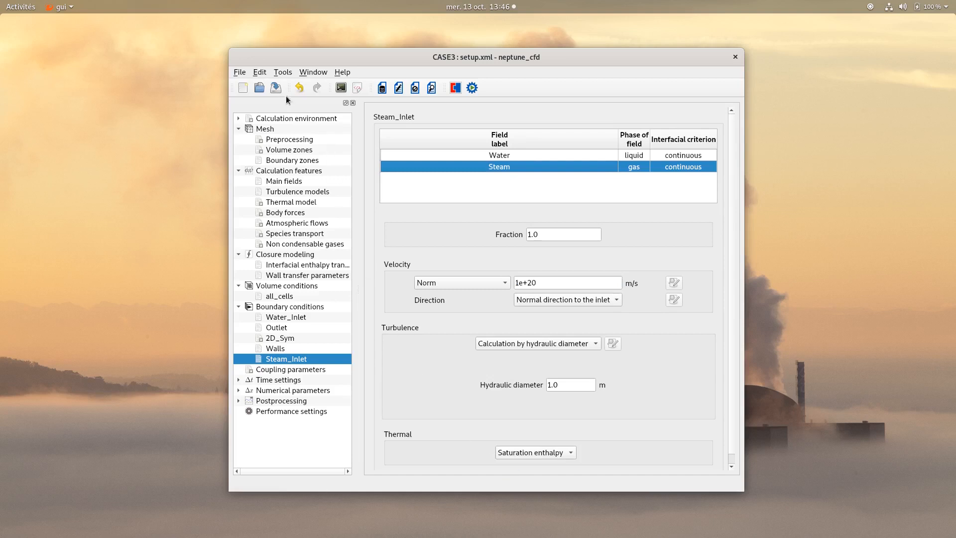
{"action": "left_click", "coordinate": [275, 88]}
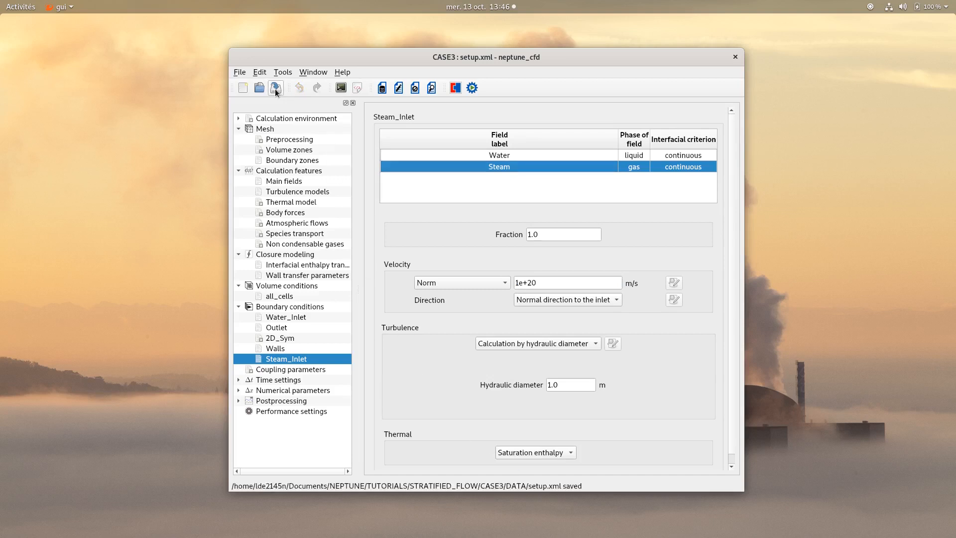
{"action": "left_click", "coordinate": [735, 57]}
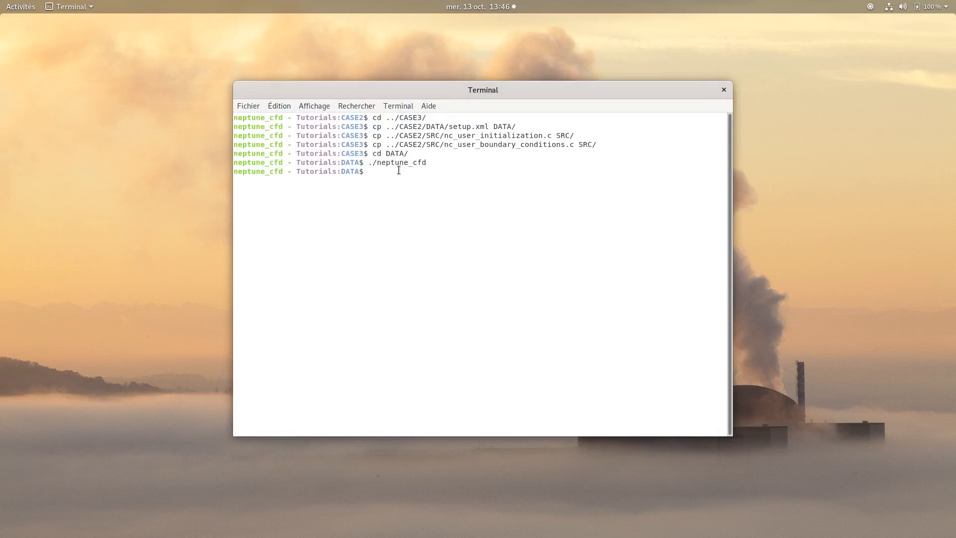
Go to the CASE3 SRC directory in the terminal and open nc_user_boundary_conditions.c in gedit
{"action": "type", "text": "ged"}
{"action": "key", "text": "BackSpace"}
{"action": "key", "text": "BackSpace"}
{"action": "key", "text": "BackSpace"}
{"action": "type", "text": "cd ../SRC/"}
{"action": "key", "text": "Return"}
{"action": "type", "text": "gedit nc_user_b"}
{"action": "key", "text": "Tab"}
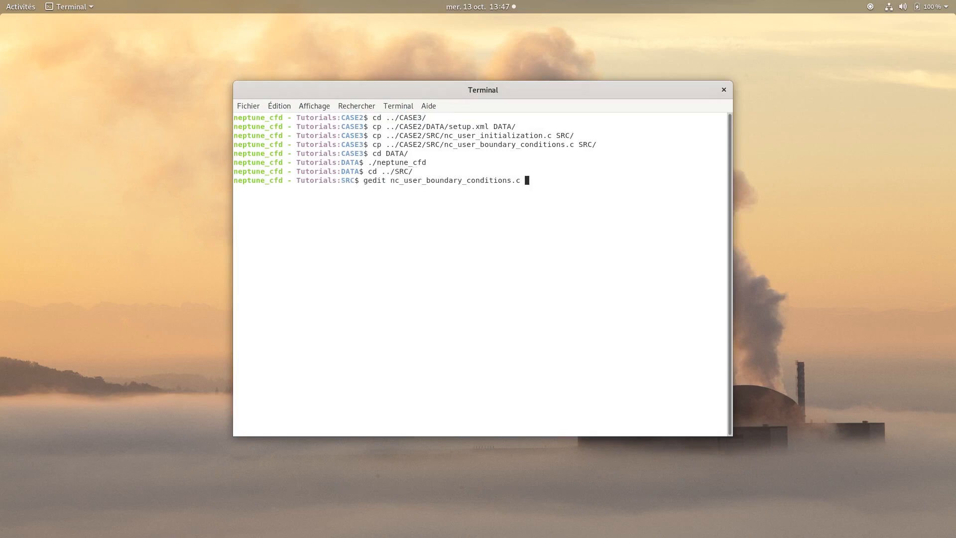
{"action": "key", "text": "Return"}
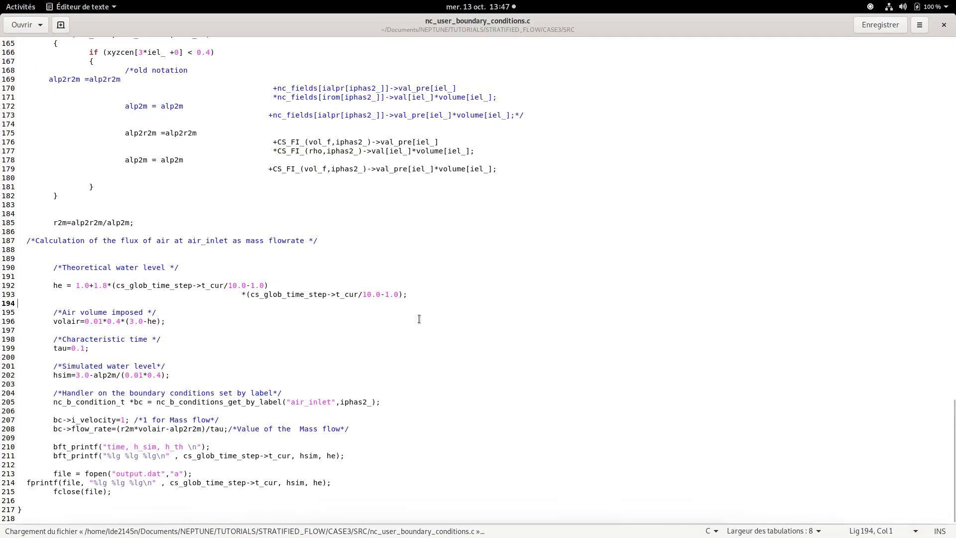
Replace the air_inlet label in the nc_b_conditions_get_by_label call with Steam_Inlet, and save and close the file
{"action": "scroll", "coordinate": [264, 360], "scroll_direction": "up", "scroll_amount": 5}
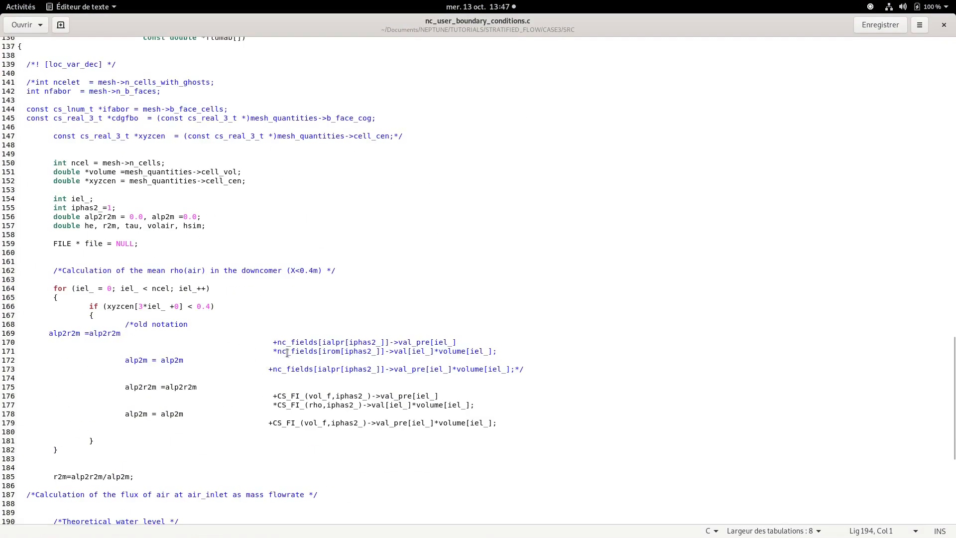
{"action": "scroll", "coordinate": [314, 366], "scroll_direction": "down", "scroll_amount": 4}
{"action": "scroll", "coordinate": [277, 355], "scroll_direction": "down", "scroll_amount": 1}
{"action": "left_click_drag", "start_coordinate": [290, 402], "coordinate": [331, 401]}
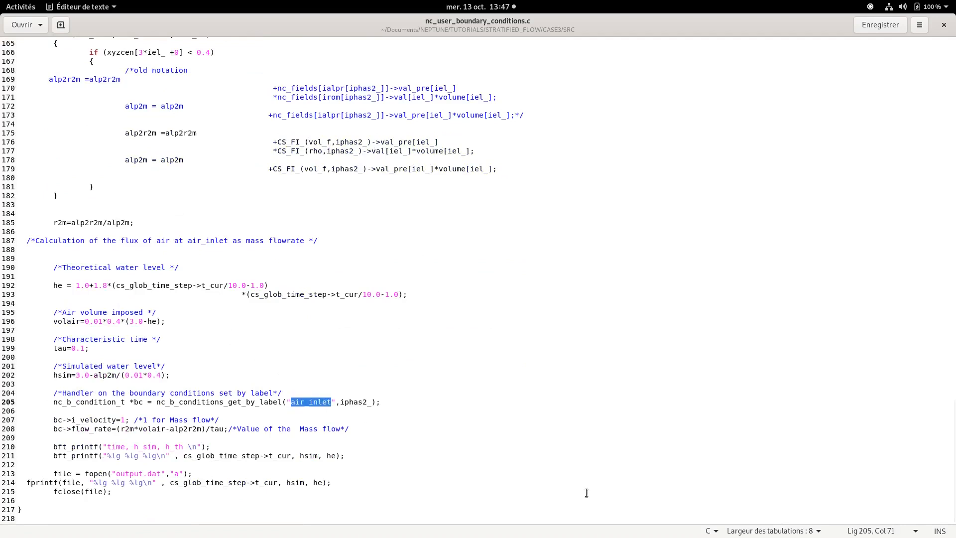
{"action": "type", "text": "Steam"}
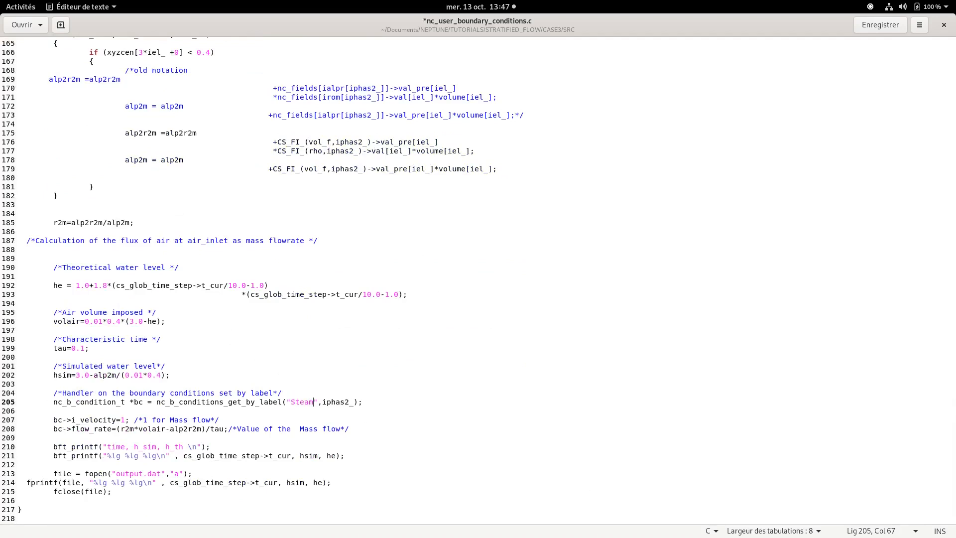
{"action": "type", "text": "_Inlet"}
{"action": "left_click", "coordinate": [516, 367]}
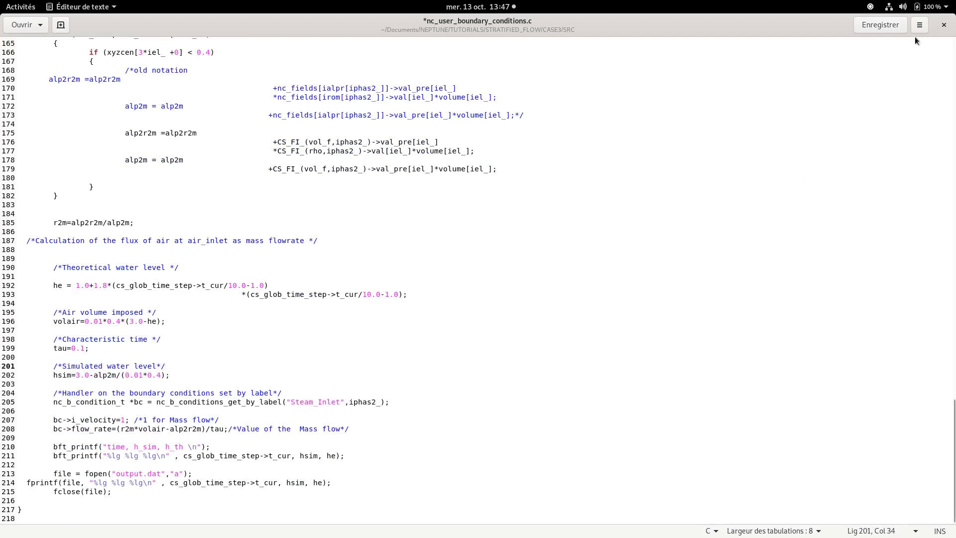
{"action": "left_click", "coordinate": [899, 25]}
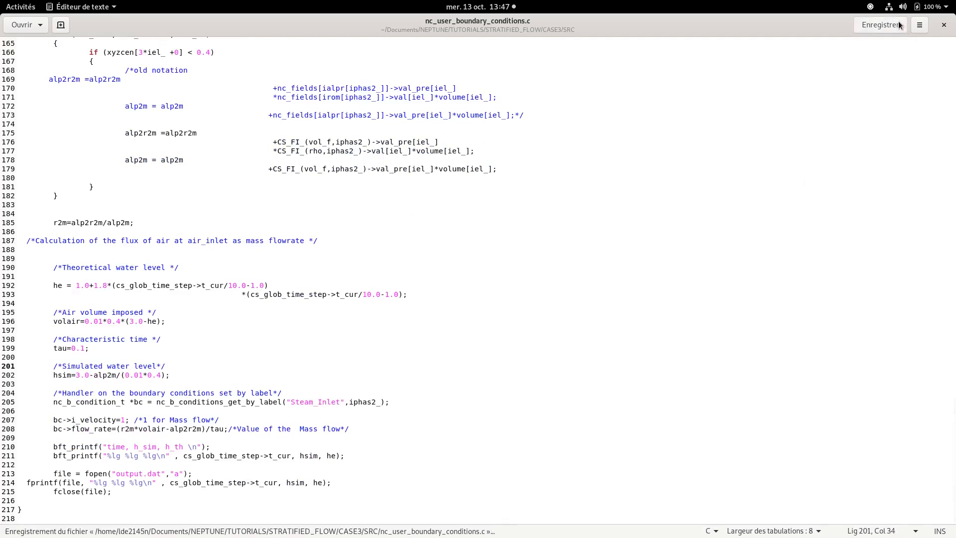
{"action": "left_click", "coordinate": [944, 24]}
Relaunch neptune_cfd from the CASE3 DATA directory and run the calculation
{"action": "type", "text": "cd ../DATA/"}
{"action": "key", "text": "Return"}
{"action": "type", "text": "./neptune_cfd"}
{"action": "key", "text": "Return"}
{"action": "left_click", "coordinate": [474, 90]}
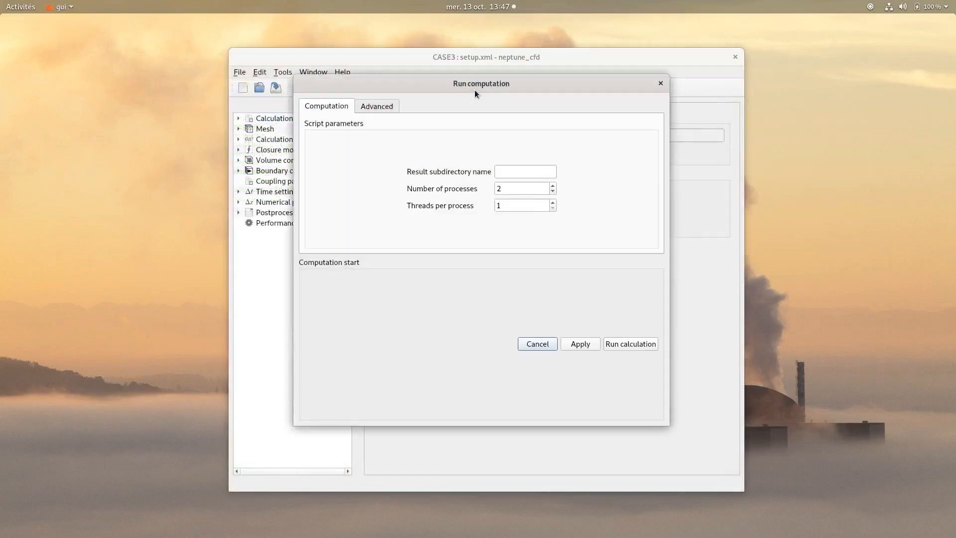
{"action": "left_click", "coordinate": [626, 342]}
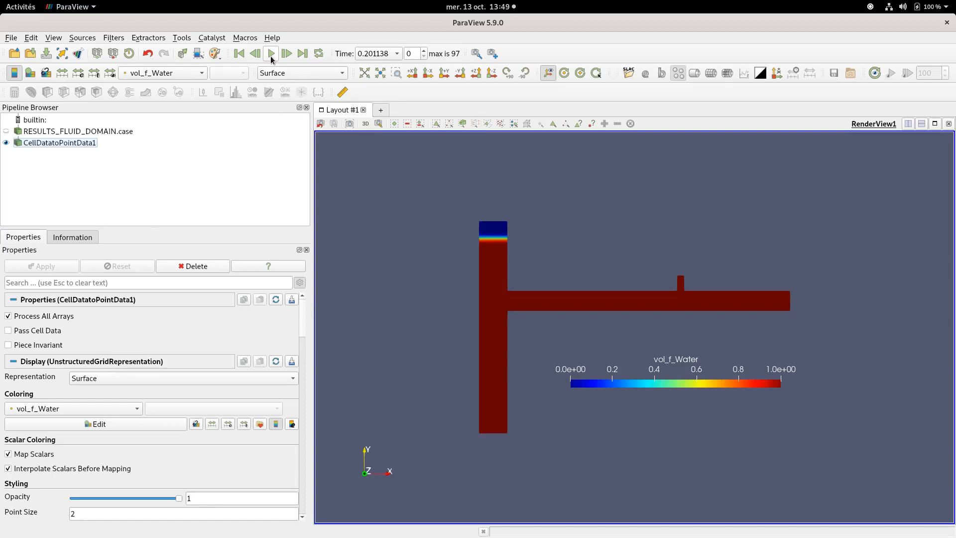
In ParaView, play the vol_f_Water results over time and replay them coloured by U_Water magnitude
{"action": "left_click", "coordinate": [270, 54]}
{"action": "left_click", "coordinate": [202, 73]}
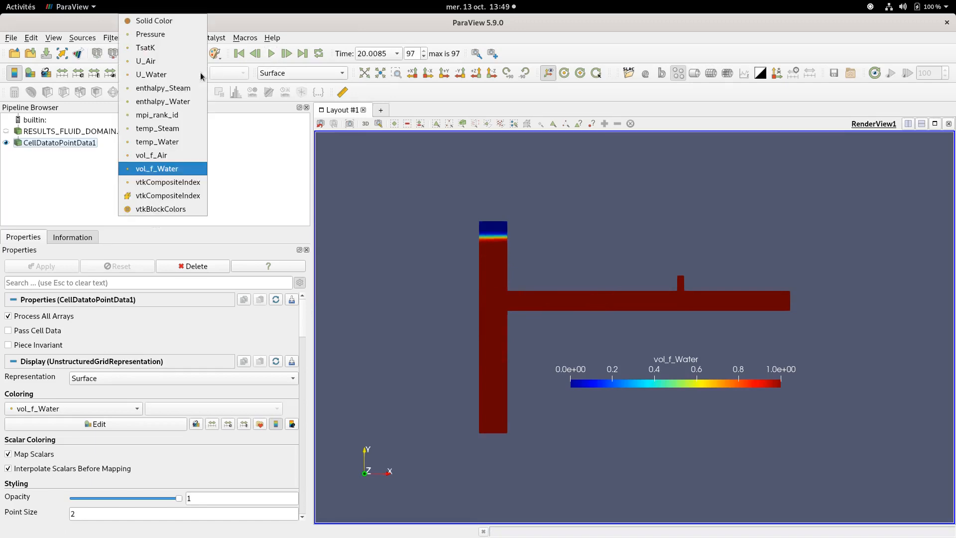
{"action": "left_click", "coordinate": [167, 71]}
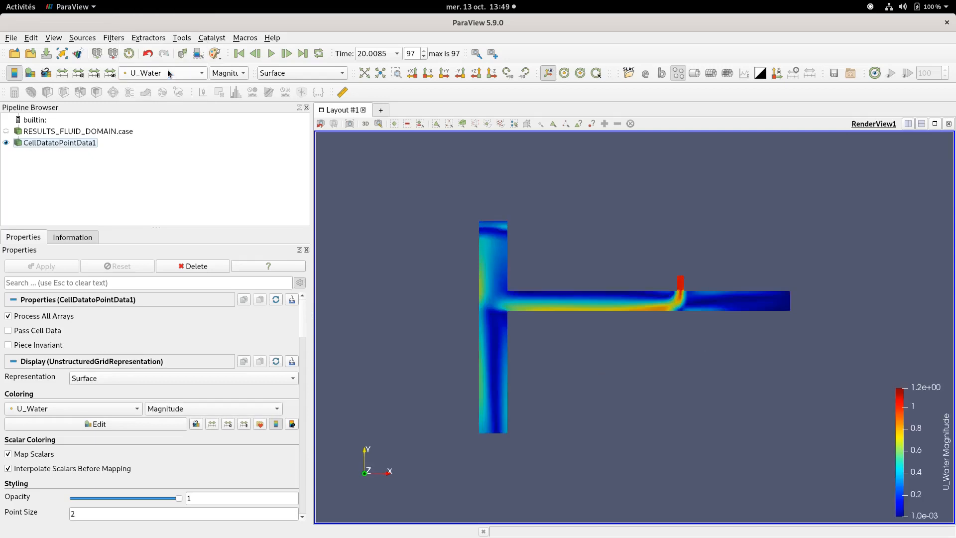
{"action": "left_click", "coordinate": [239, 53]}
{"action": "left_click", "coordinate": [271, 53]}
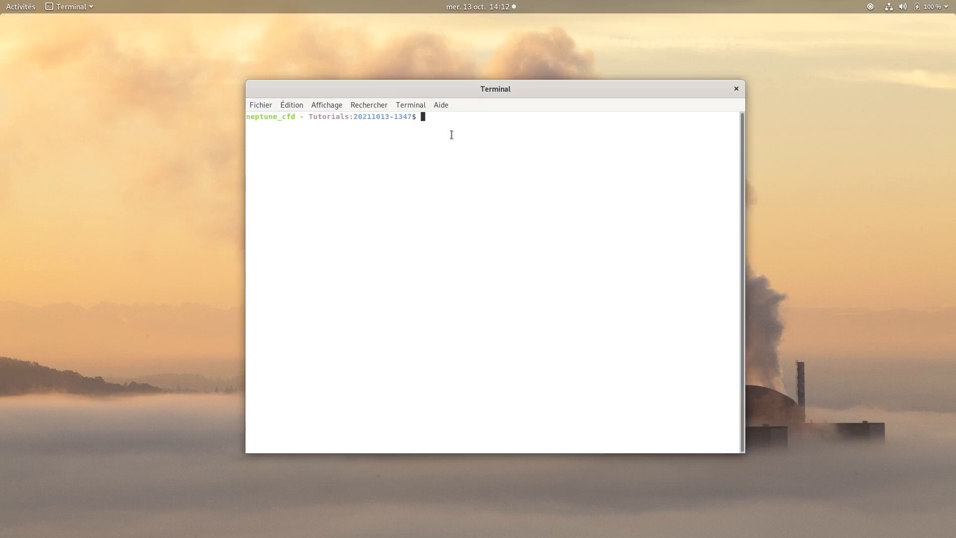
In the terminal, search the run's listing for h_sim with five lines of trailing context
{"action": "type", "text": "cat listing | grep h_sim"}
{"action": "type", "text": " -A5"}
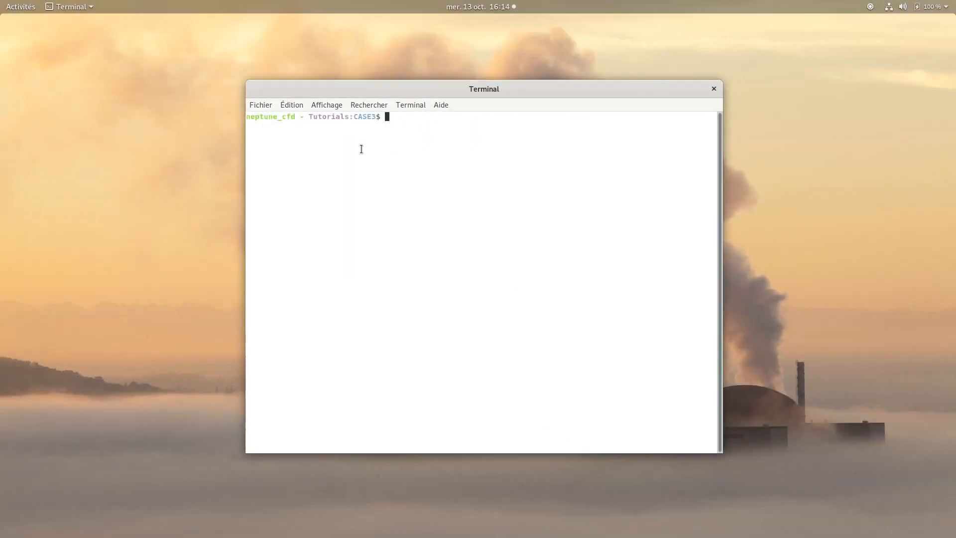
Go to the CASE4 directory and copy CASE2's setup.xml into its DATA folder
{"action": "type", "text": "cd ../CASE4"}
{"action": "key", "text": "Tab"}
{"action": "key", "text": "Return"}
{"action": "type", "text": "cp ../CASE2/DATA/setup.xml DATA/"}
{"action": "key", "text": "Return"}
Copy nc_user_initialization.c from CASE2's SRC folder into the CASE4 SRC folder
{"action": "type", "text": "cp ."}
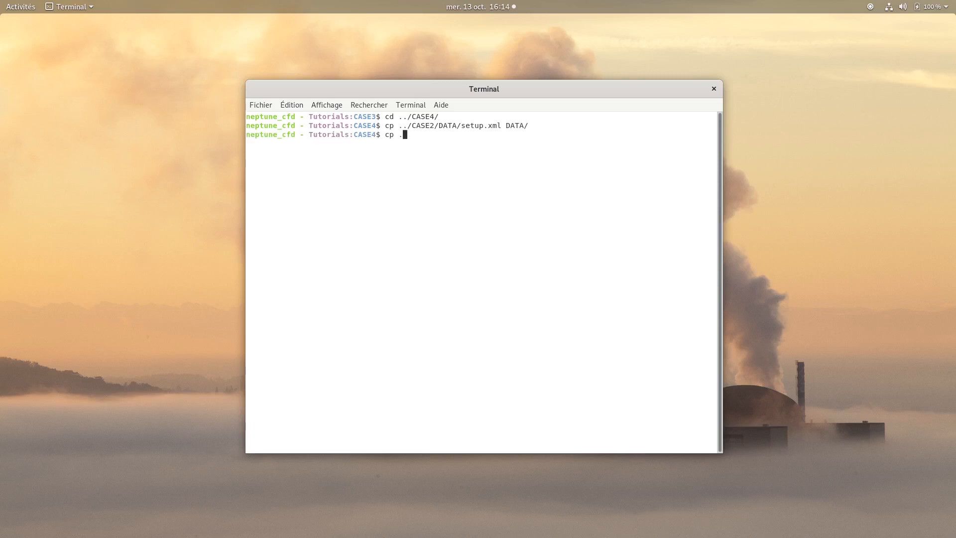
{"action": "type", "text": "./CASE2/SRC/"}
{"action": "key", "text": "Tab"}
{"action": "type", "text": "i"}
{"action": "key", "text": "Tab"}
{"action": "type", "text": "SRC/"}
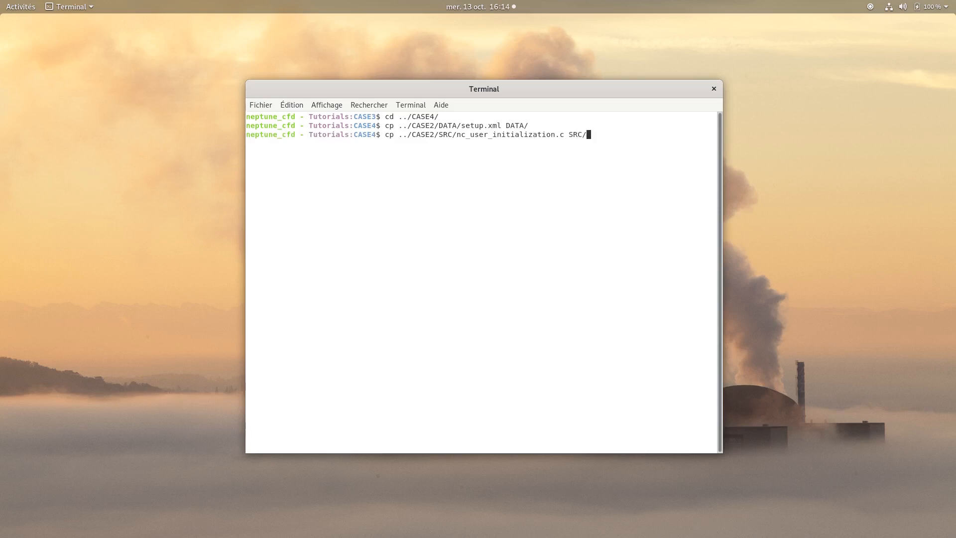
{"action": "key", "text": "Return"}
Copy nc_user_physical_properties.c from CASE2's SRC folder into the CASE4 SRC folder
{"action": "type", "text": "cp"}
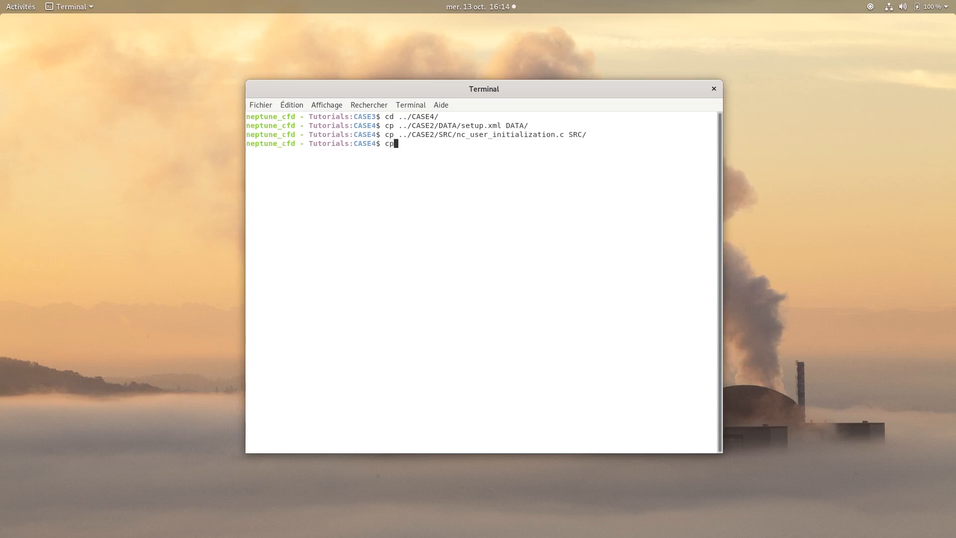
{"action": "type", "text": " ../CASE2/SRC/nc"}
{"action": "key", "text": "Tab"}
{"action": "type", "text": "p"}
{"action": "key", "text": "Tab"}
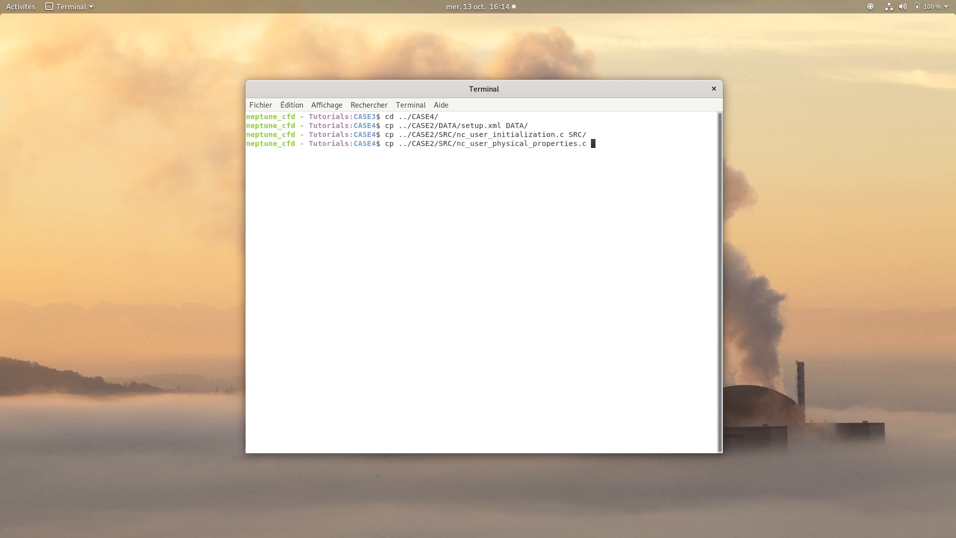
{"action": "type", "text": "SRC/"}
{"action": "key", "text": "Return"}
Go to the CASE4 DATA directory and launch neptune_cfd
{"action": "type", "text": "cd D"}
{"action": "key", "text": "Tab"}
{"action": "key", "text": "Return"}
{"action": "type", "text": "./ne"}
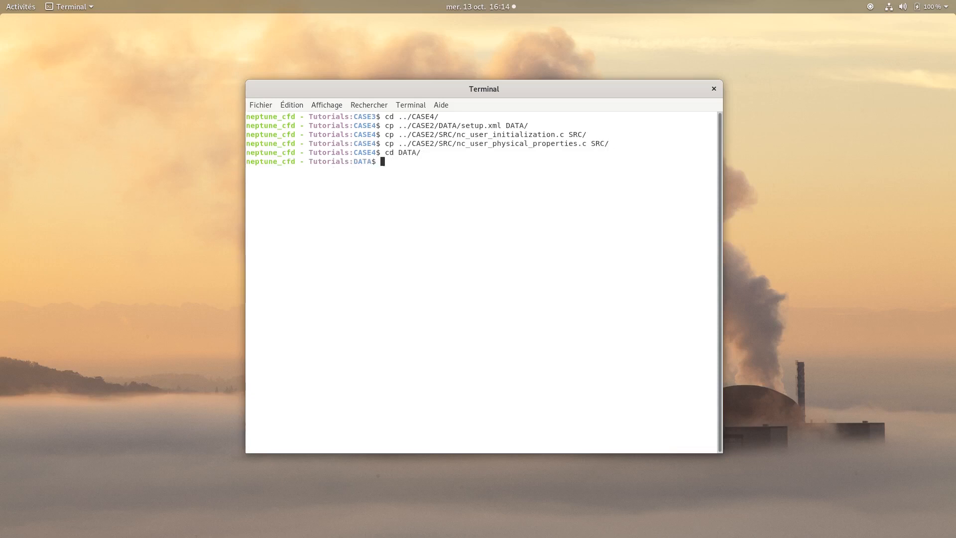
{"action": "key", "text": "Tab"}
{"action": "key", "text": "Return"}
Rename the air_inlet boundary zone in the mesh's boundary regions as Air_Outlet
{"action": "left_click", "coordinate": [266, 118]}
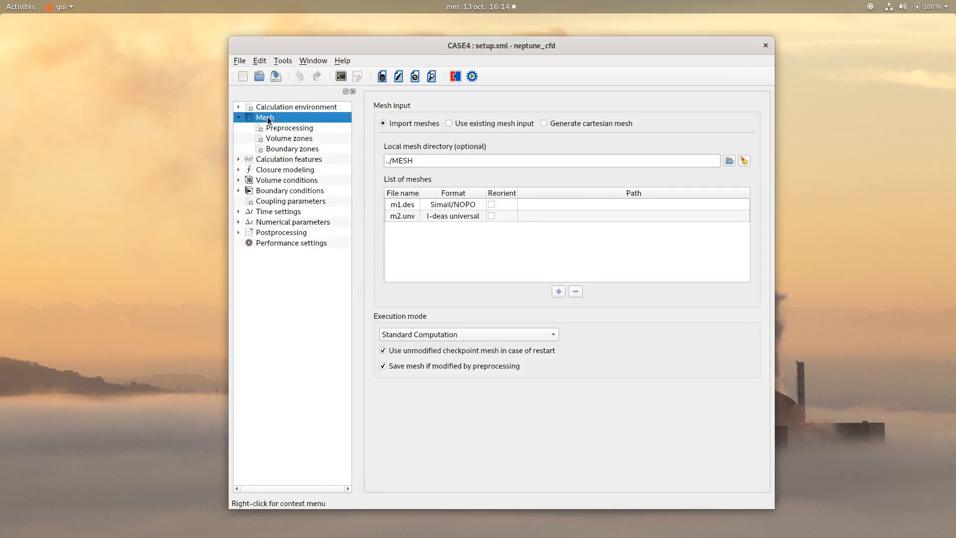
{"action": "left_click", "coordinate": [274, 149]}
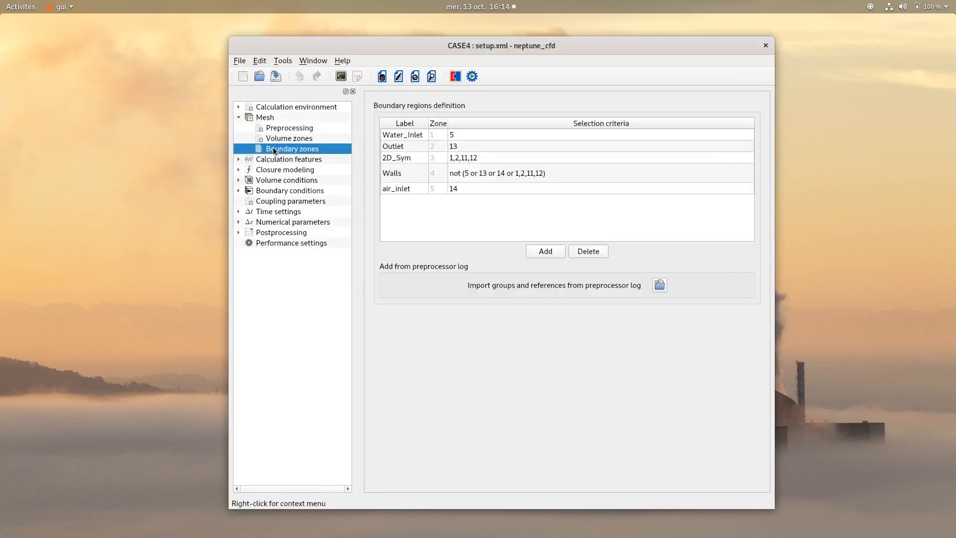
{"action": "double_click", "coordinate": [403, 191]}
{"action": "type", "text": "Air_Outle"}
{"action": "key", "text": "Return"}
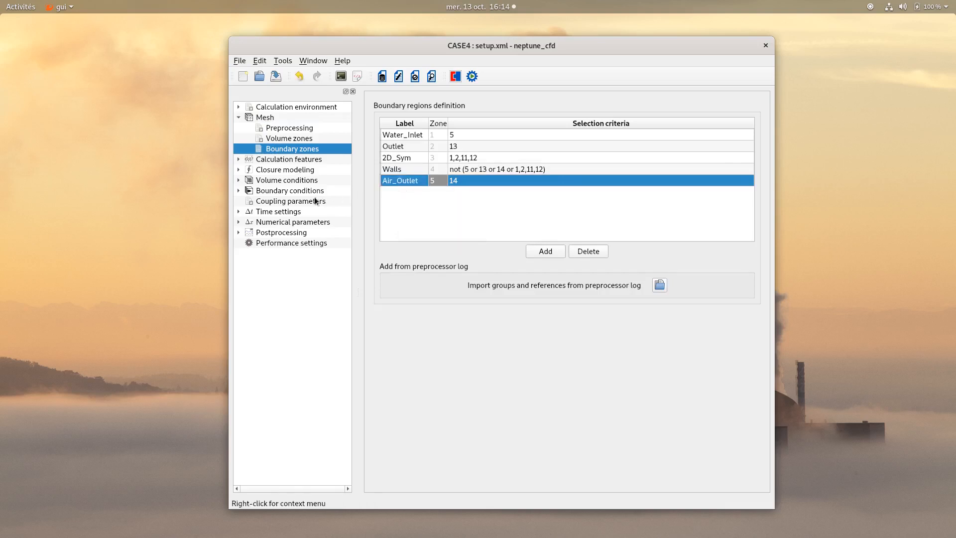
Set the nature of the Air_Outlet boundary zone to Outlet
{"action": "left_click", "coordinate": [264, 192]}
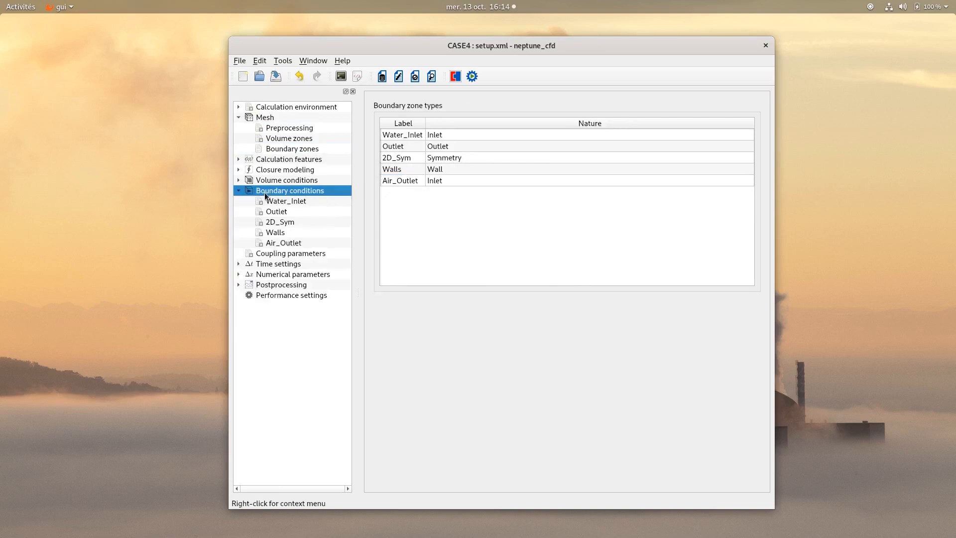
{"action": "left_click", "coordinate": [443, 180]}
{"action": "double_click", "coordinate": [443, 180]}
{"action": "scroll", "coordinate": [444, 181], "scroll_direction": "down", "scroll_amount": 1}
{"action": "left_click", "coordinate": [443, 188]}
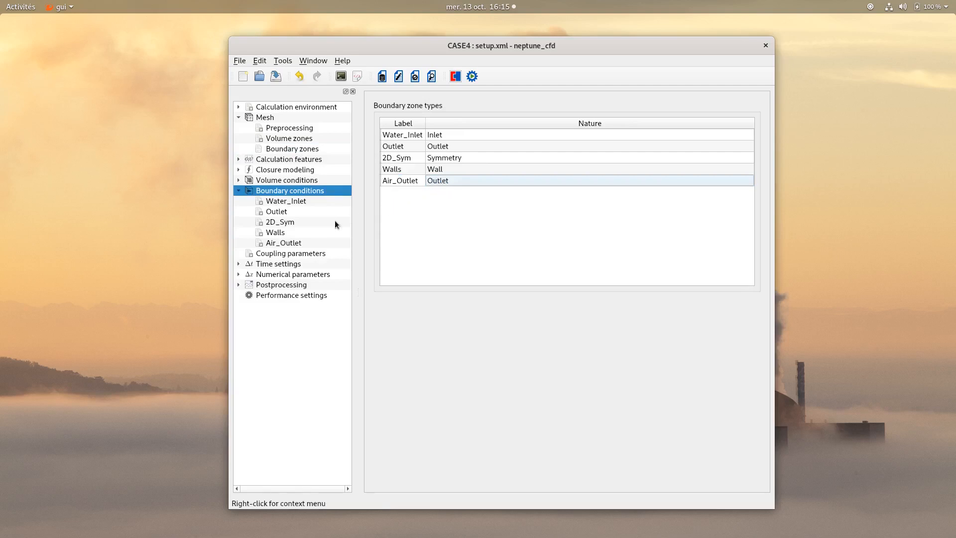
For the Water field at the Air_Outlet boundary, set the reference pressure to 1e20 Pa
{"action": "left_click", "coordinate": [280, 246]}
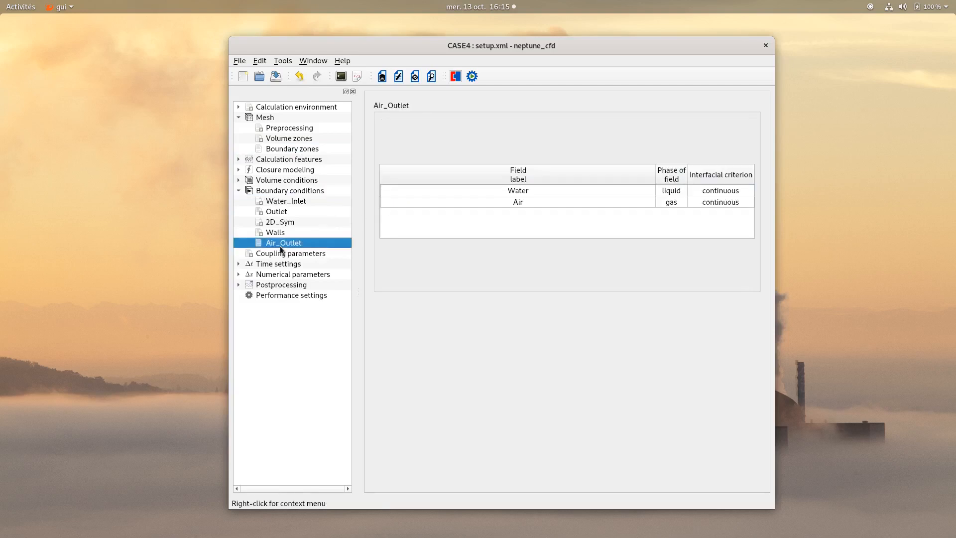
{"action": "left_click", "coordinate": [490, 190]}
{"action": "left_click_drag", "start_coordinate": [597, 219], "coordinate": [525, 219]}
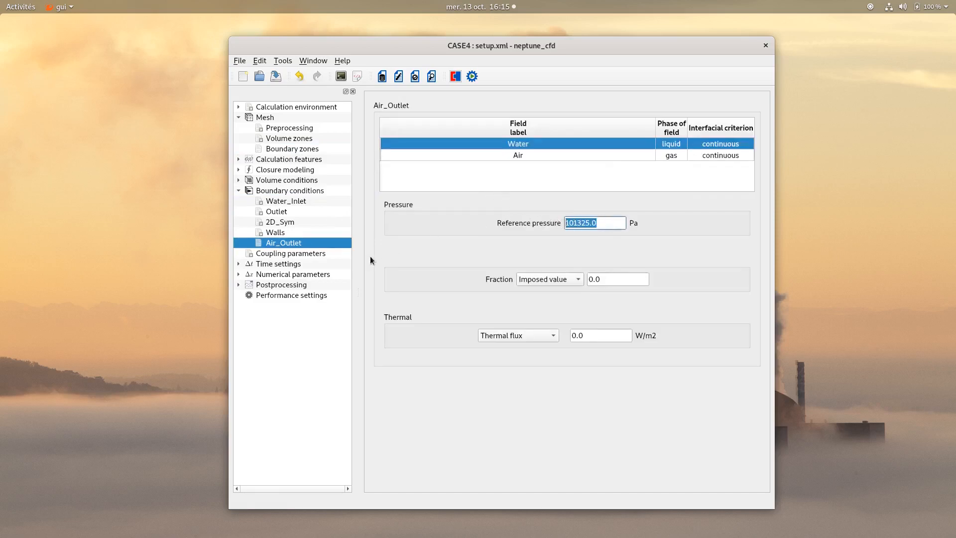
{"action": "type", "text": "1e20"}
Set the Air field's imposed fraction at the Air_Outlet boundary to 1.0 and save the CASE4 setup
{"action": "left_click", "coordinate": [530, 155]}
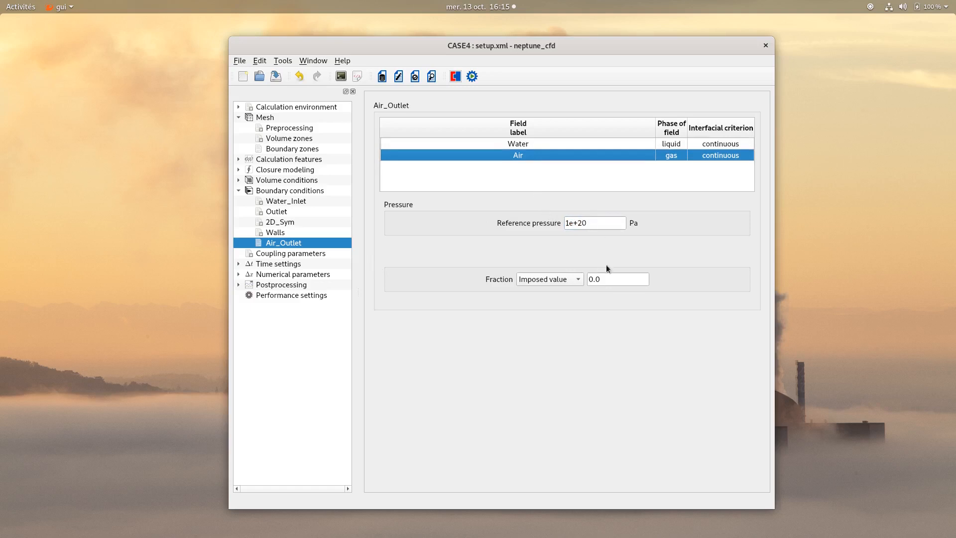
{"action": "left_click_drag", "start_coordinate": [602, 279], "coordinate": [564, 275]}
{"action": "type", "text": "1.0"}
{"action": "left_click", "coordinate": [456, 301]}
{"action": "left_click", "coordinate": [275, 77]}
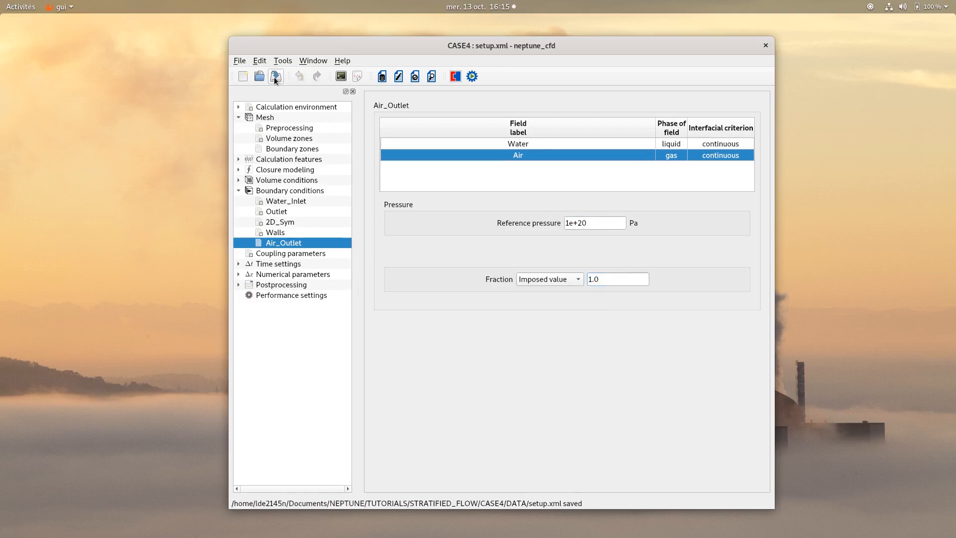
Close the CASE4 setup and, in the terminal, go to CASE4's SRC directory and list its files
{"action": "left_click", "coordinate": [765, 46]}
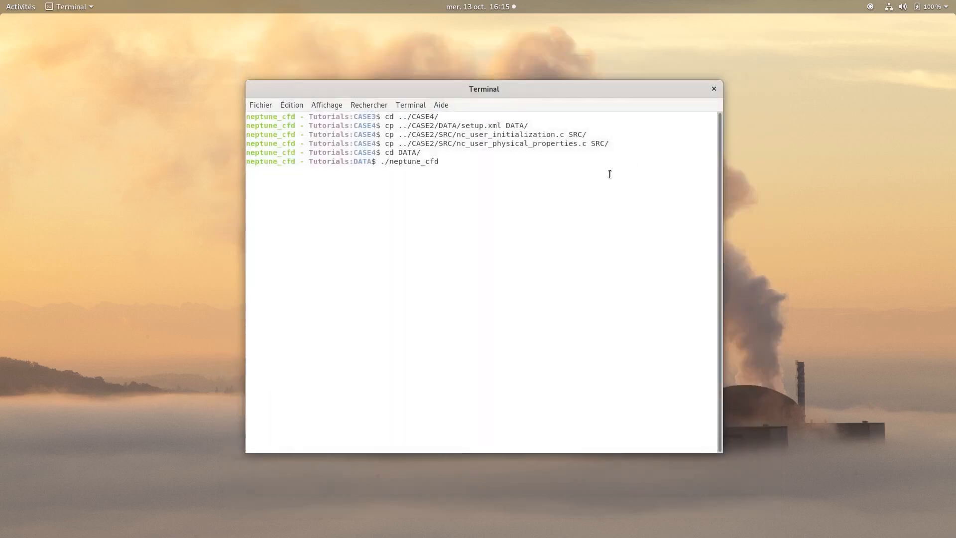
{"action": "key", "text": "Return"}
{"action": "key", "text": "ctrl+c"}
{"action": "type", "text": "cd ../SRC/"}
{"action": "key", "text": "Return"}
{"action": "type", "text": "ls:SRC$"}
{"action": "key", "text": "Return"}
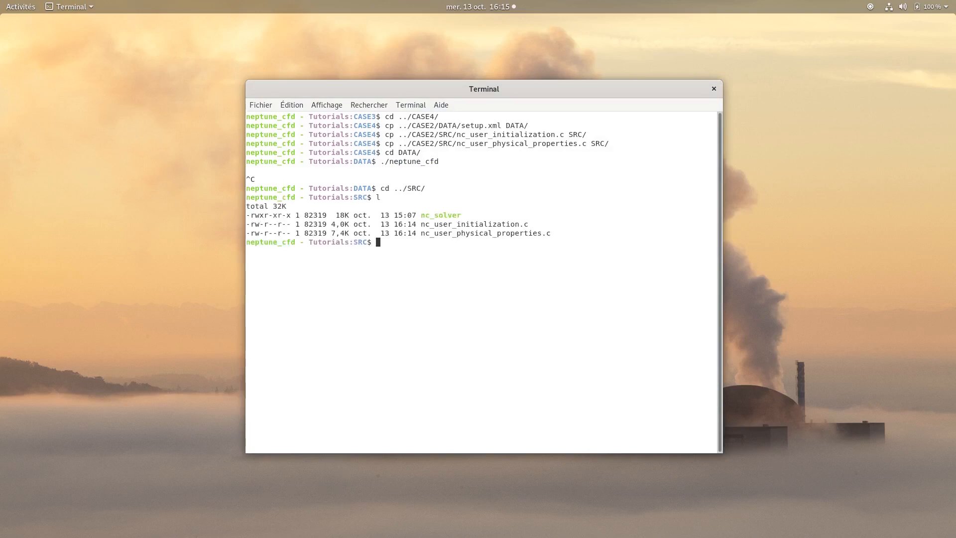
Copy nc_user_boundary_conditions.c from ~/neptune-vnv/Tutorials/Tutorial_STRATIF_FLOW/CASE4/SRC into the current directory and list the files
{"action": "type", "text": "cp ~/neptune-vnv/Tutorials/Tutorial_STR"}
{"action": "key", "text": "Tab"}
{"action": "type", "text": "C"}
{"action": "key", "text": "Tab"}
{"action": "type", "text": "4"}
{"action": "key", "text": "Tab"}
{"action": "type", "text": "SRC"}
{"action": "key", "text": "Tab"}
{"action": "type", "text": "n"}
{"action": "key", "text": "Tab"}
{"action": "type", "text": "b"}
{"action": "key", "text": "Tab"}
{"action": "type", "text": "."}
{"action": "key", "text": "Return"}
{"action": "type", "text": "l"}
{"action": "key", "text": "Return"}
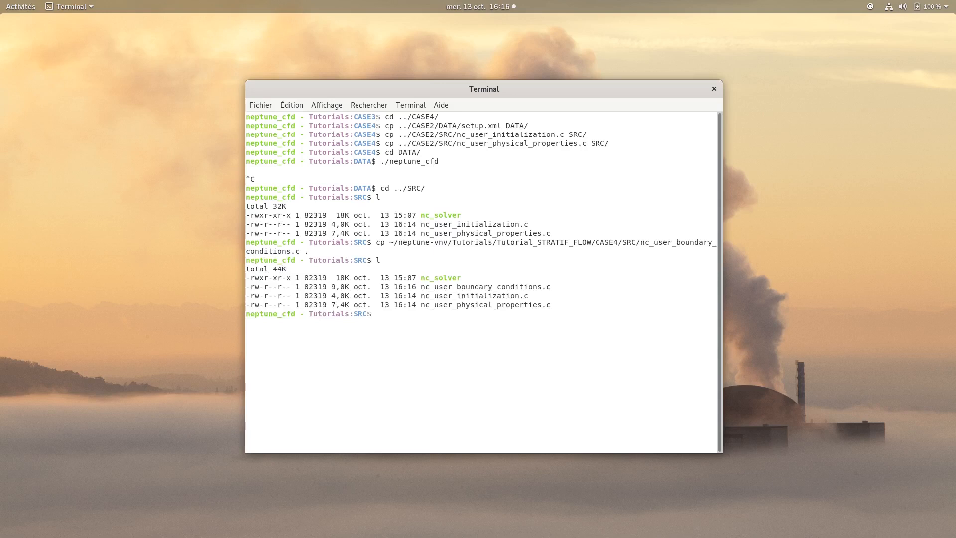
Open nc_user_boundary_conditions.c with gedit from the terminal
{"action": "type", "text": "gedit n"}
{"action": "key", "text": "Tab"}
{"action": "type", "text": "u"}
{"action": "key", "text": "Tab"}
{"action": "type", "text": "b"}
{"action": "key", "text": "Tab"}
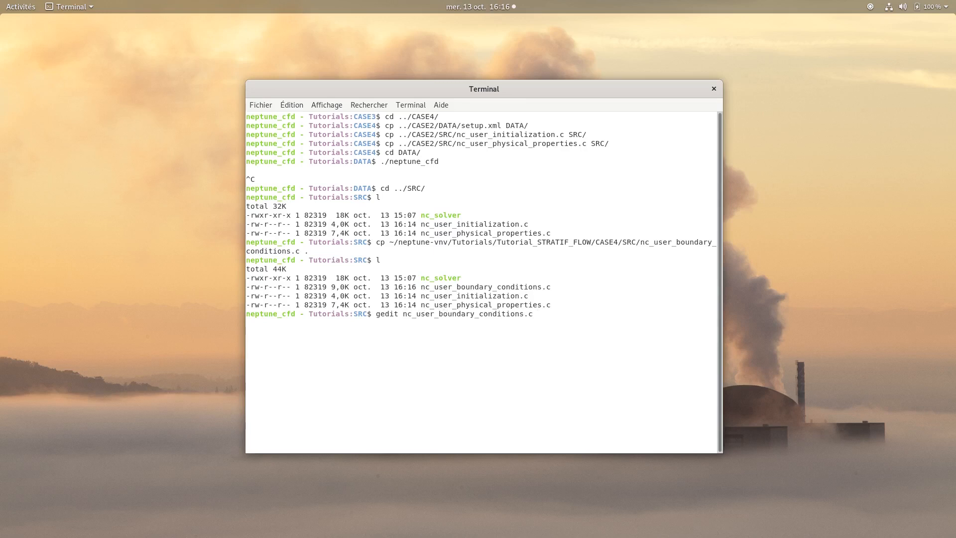
{"action": "key", "text": "Return"}
Examine the water level regulation code and the Air_Outlet pressure condition in nc_user_boundary_conditions.c, and close the file
{"action": "scroll", "coordinate": [582, 188], "scroll_direction": "up", "scroll_amount": 7}
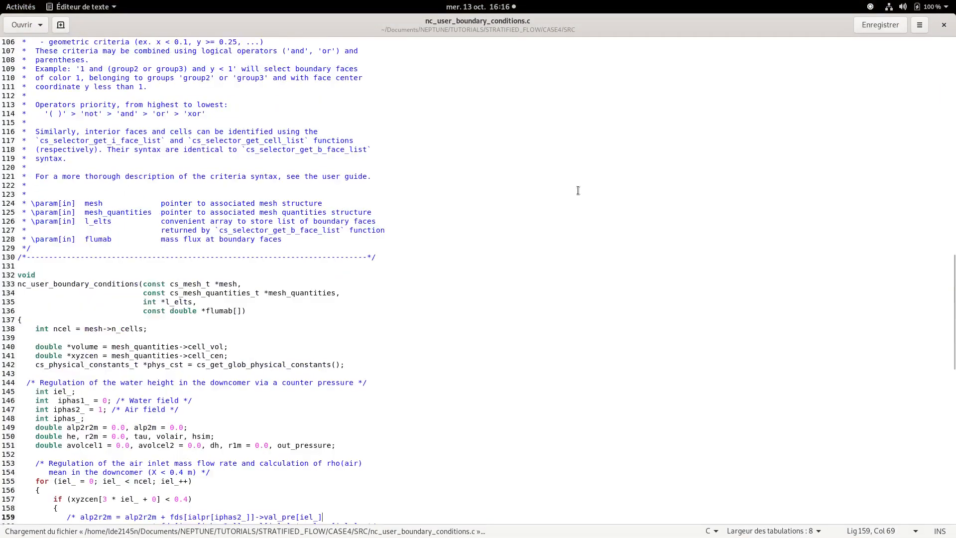
{"action": "scroll", "coordinate": [359, 290], "scroll_direction": "down", "scroll_amount": 2}
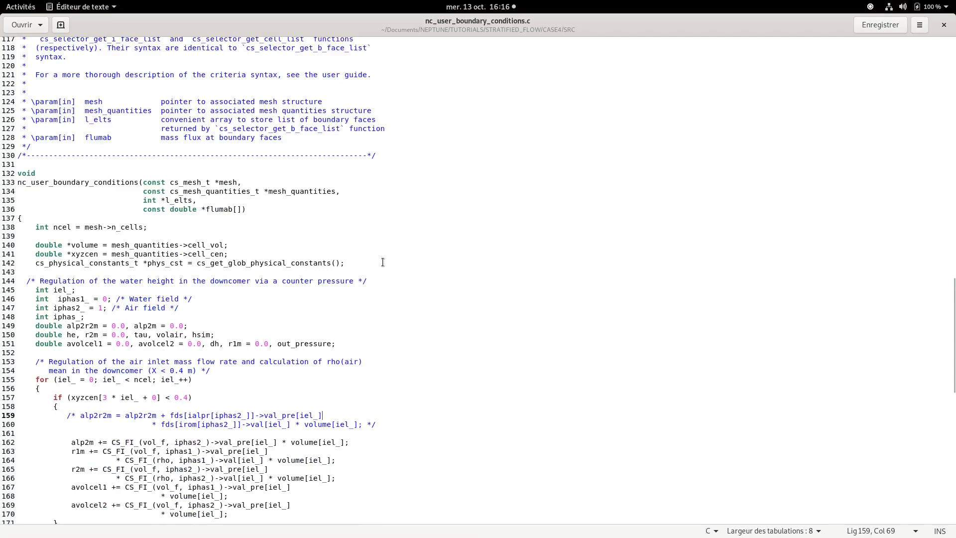
{"action": "scroll", "coordinate": [401, 269], "scroll_direction": "down", "scroll_amount": 3}
{"action": "scroll", "coordinate": [436, 314], "scroll_direction": "down", "scroll_amount": 1}
{"action": "scroll", "coordinate": [439, 320], "scroll_direction": "down", "scroll_amount": 9}
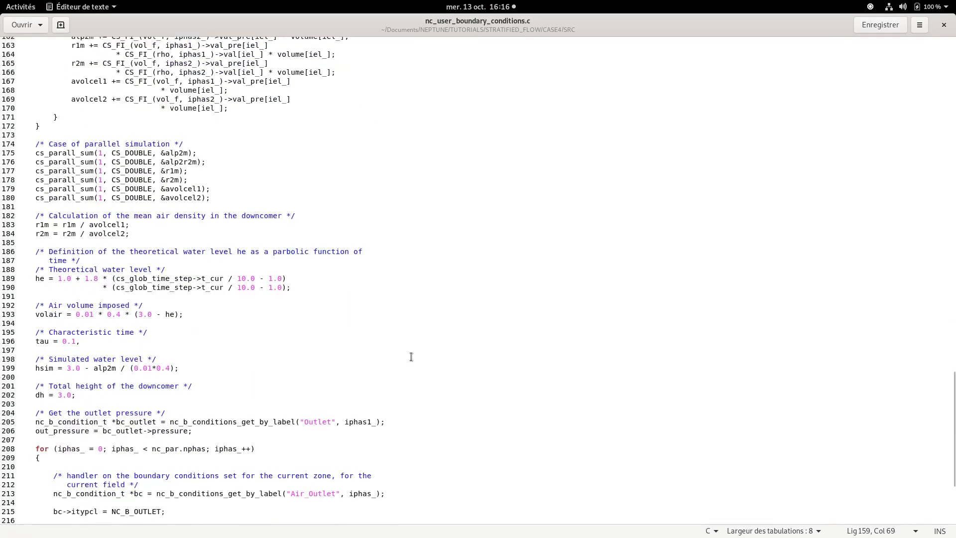
{"action": "scroll", "coordinate": [411, 356], "scroll_direction": "down", "scroll_amount": 2}
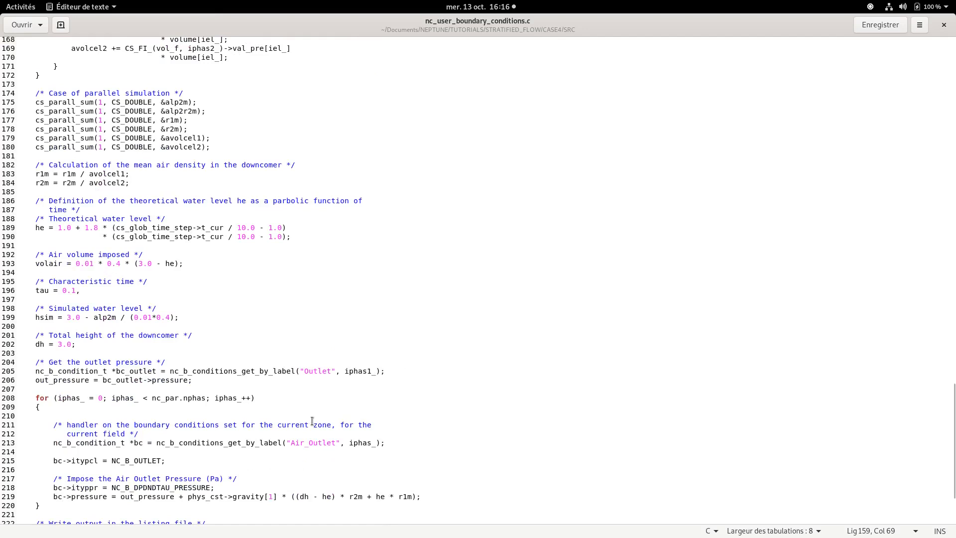
{"action": "left_click_drag", "start_coordinate": [291, 444], "coordinate": [337, 444]}
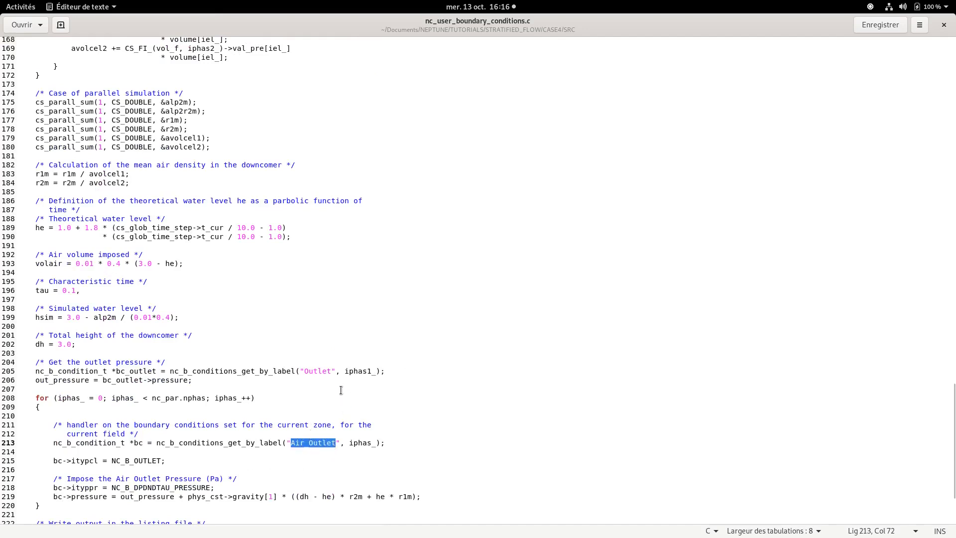
{"action": "left_click", "coordinate": [341, 389]}
{"action": "scroll", "coordinate": [341, 390], "scroll_direction": "down", "scroll_amount": 3}
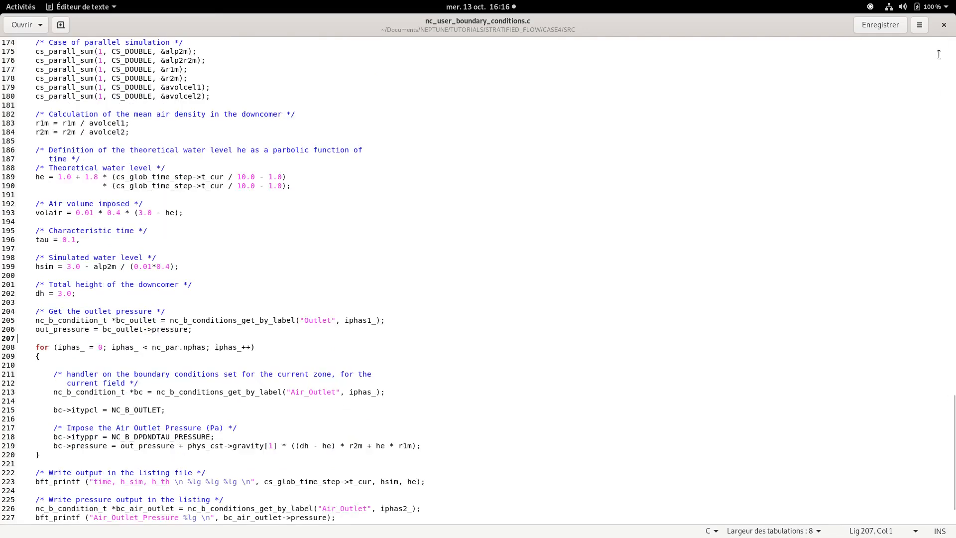
{"action": "left_click", "coordinate": [944, 24]}
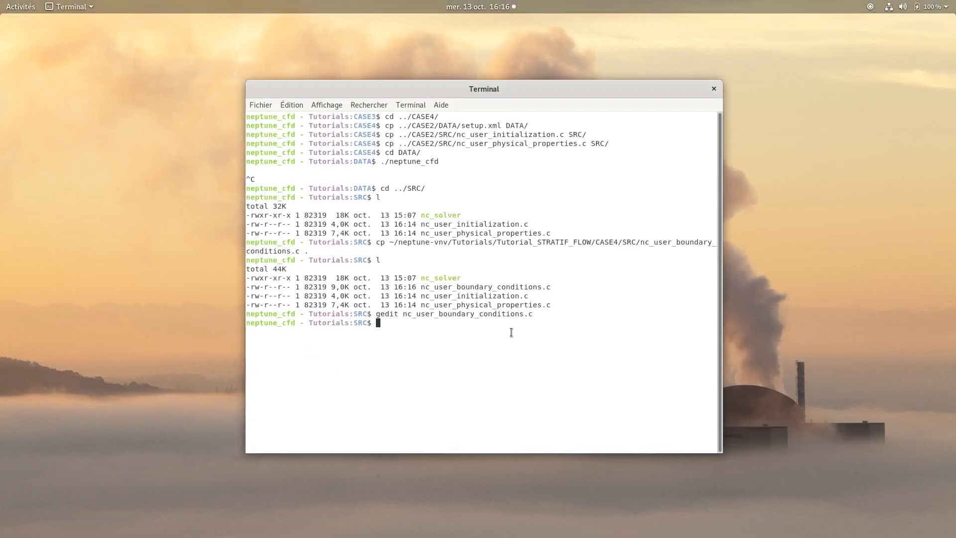
Reopen the CASE4 setup in neptune_cfd from its DATA directory and run the calculation with 2 processes
{"action": "type", "text": "cd .."}
{"action": "key", "text": "Return"}
{"action": "type", "text": "cd DATA/"}
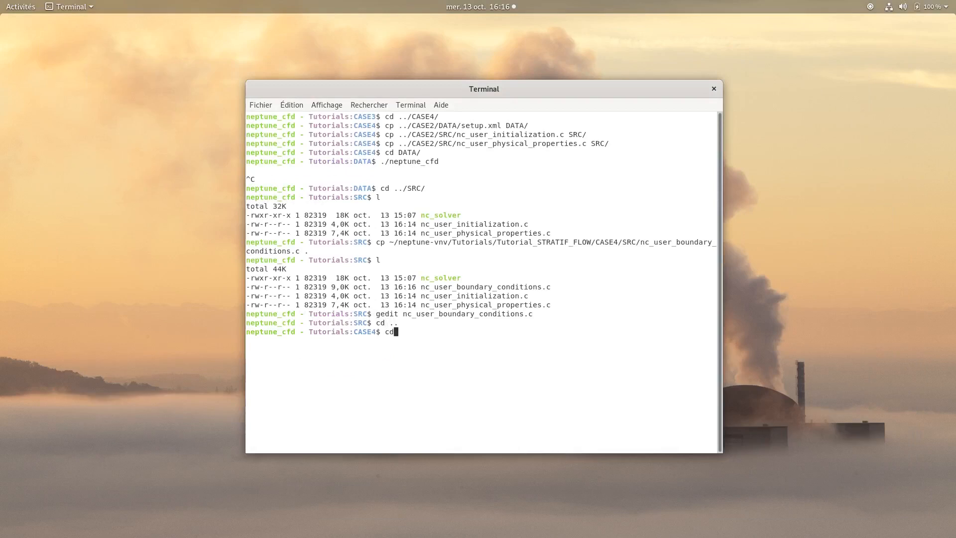
{"action": "key", "text": "Return"}
{"action": "type", "text": "./n"}
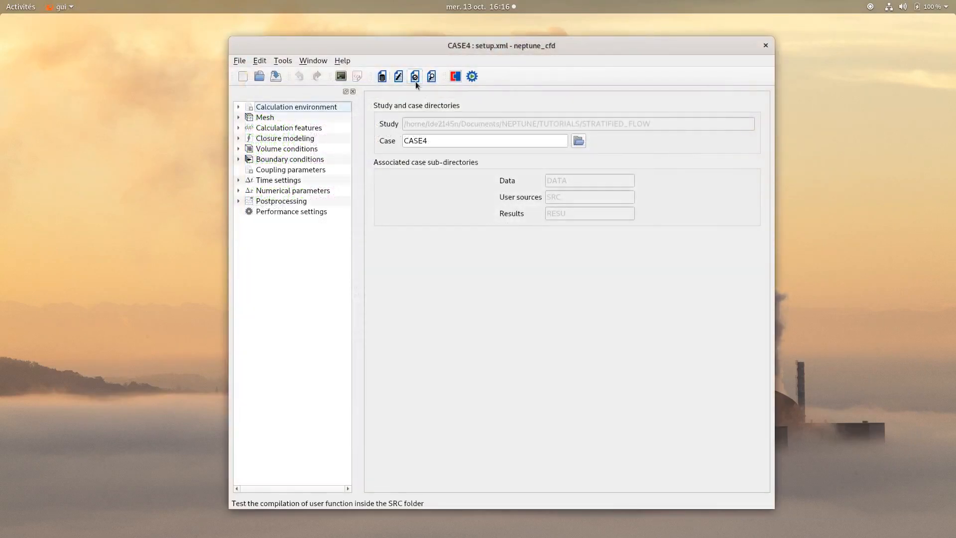
{"action": "left_click", "coordinate": [472, 76]}
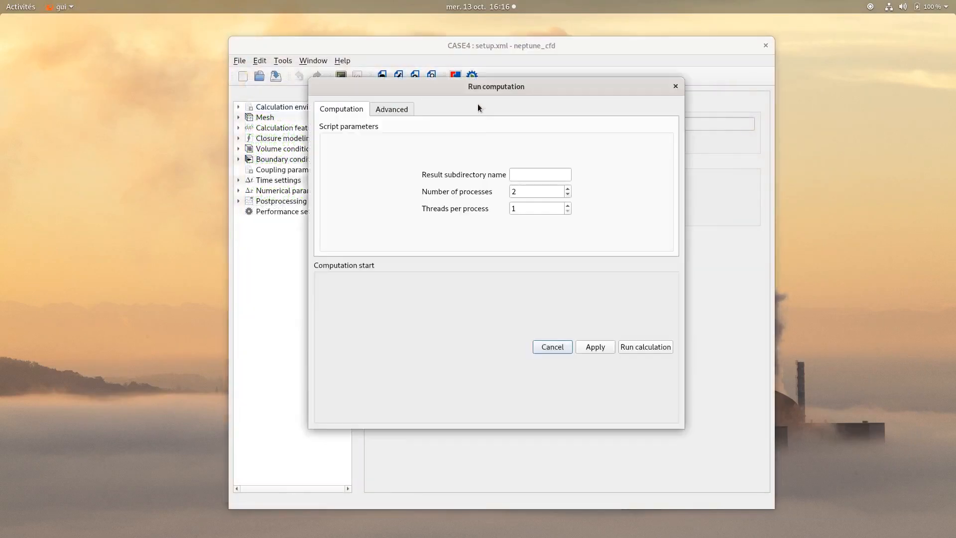
{"action": "left_click", "coordinate": [647, 347]}
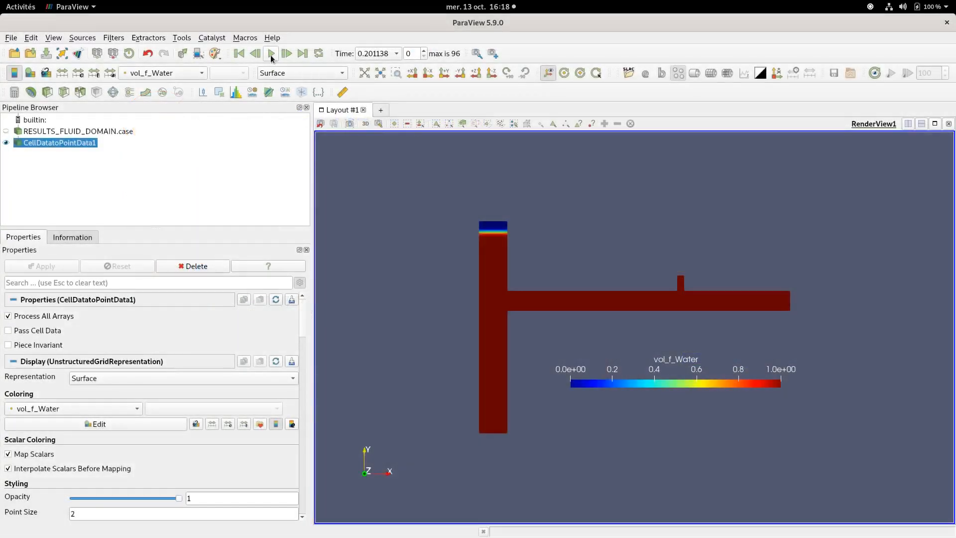
Play the vol_f_Water animation in ParaView, and in the terminal filter the run listing for h_sim with one following line
{"action": "left_click", "coordinate": [270, 53]}
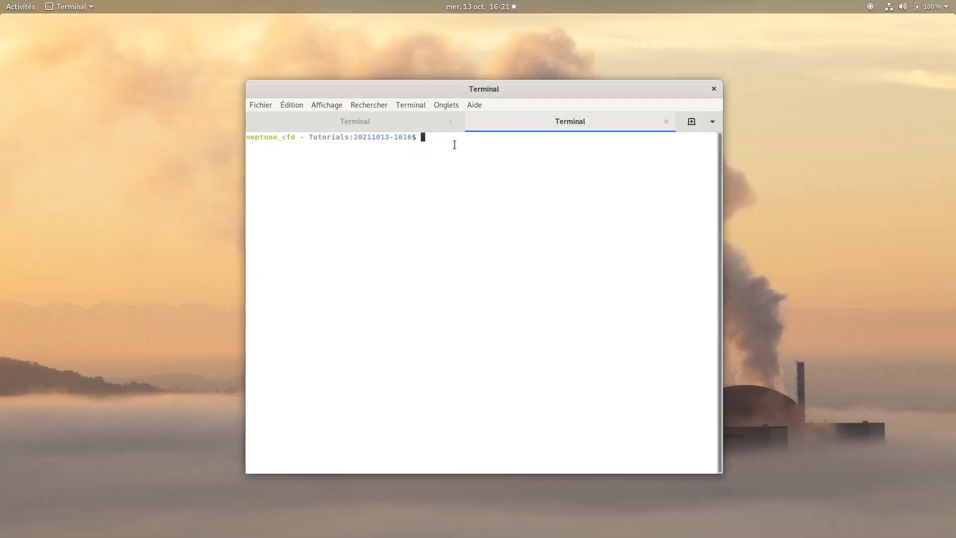
{"action": "type", "text": "cat listing | grep h_sim -A1"}
{"action": "key", "text": "Return"}
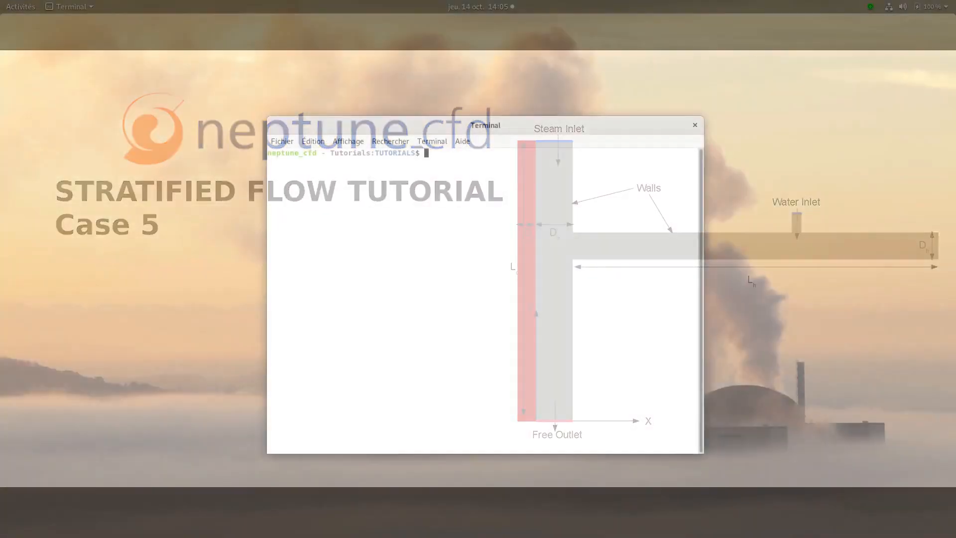
Create a neptune_cfd study STRATIFIED_FLOW_SYRTHES with the case CASE05 and a coupled SYRTHES case named SYRTHES
{"action": "type", "text": "neptune_"}
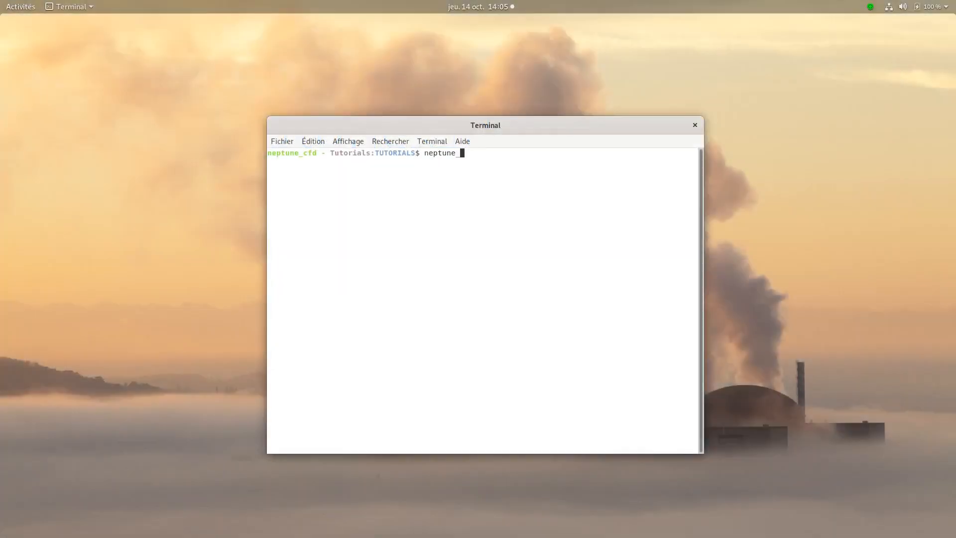
{"action": "type", "text": "cfd create -s STRATIFIED_FL"}
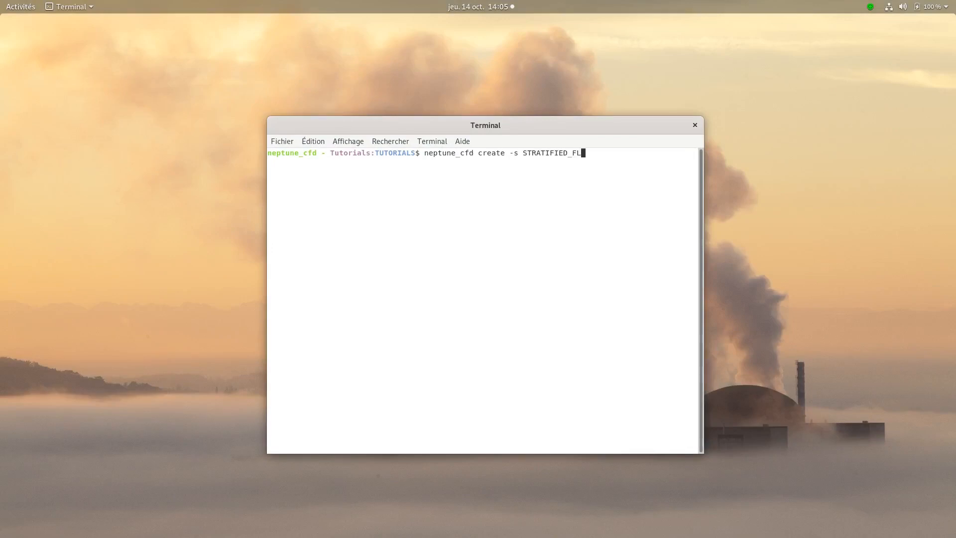
{"action": "type", "text": "OW_SYRTHES -c CASE05 --syrthes=SYRTHES"}
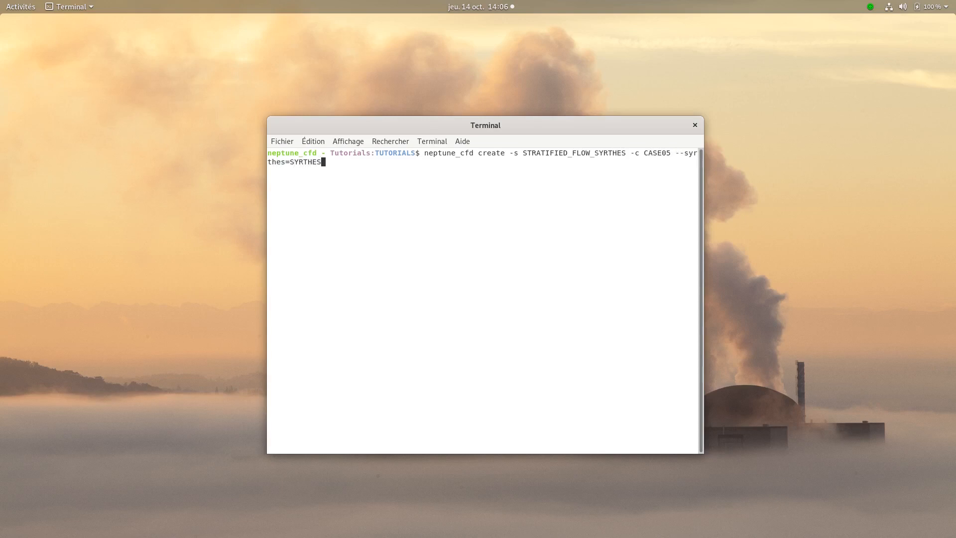
{"action": "key", "text": "Return"}
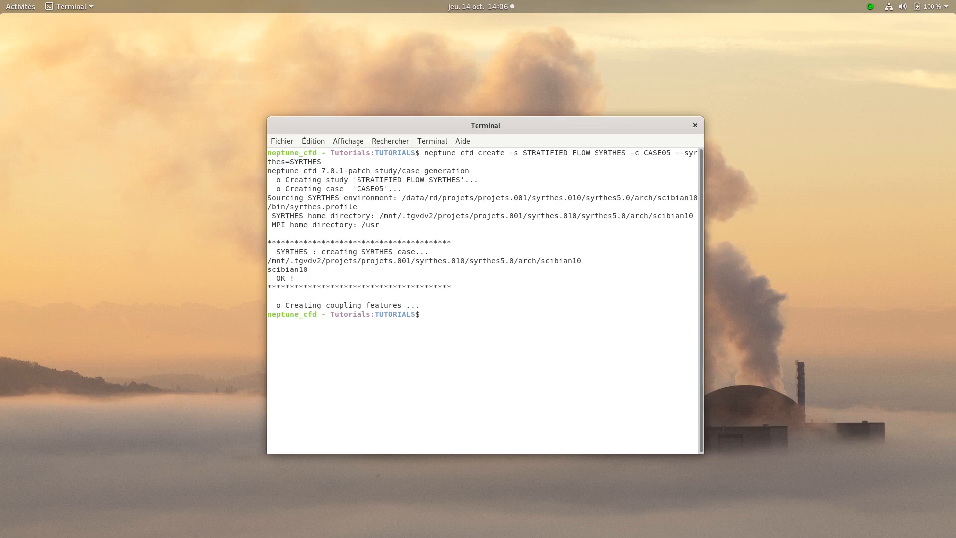
Go into the STRATIFIED_FLOW_SYRTHES study directory and list its contents
{"action": "type", "text": "cd STRA"}
{"action": "key", "text": "Tab"}
{"action": "type", "text": "_"}
{"action": "key", "text": "Tab"}
{"action": "key", "text": "Return"}
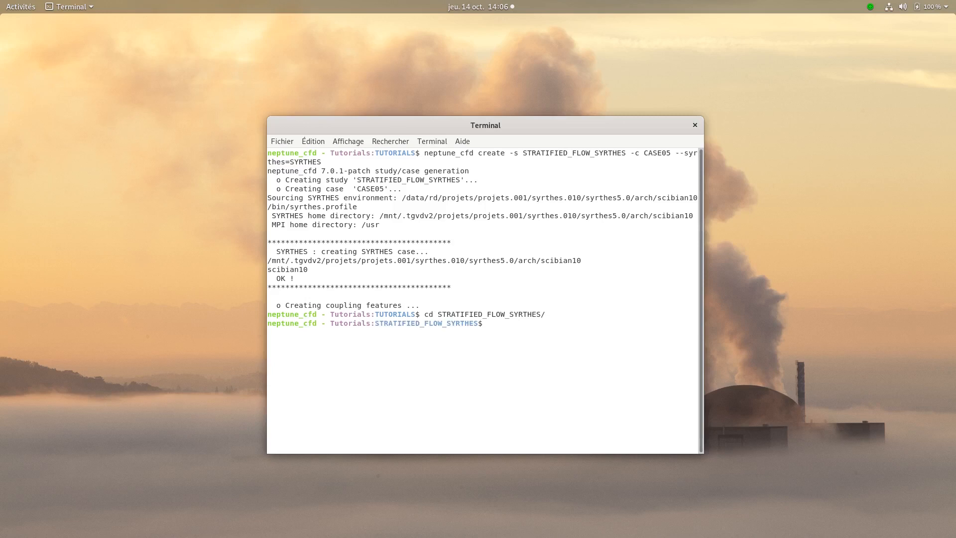
{"action": "type", "text": "l"}
{"action": "key", "text": "Return"}
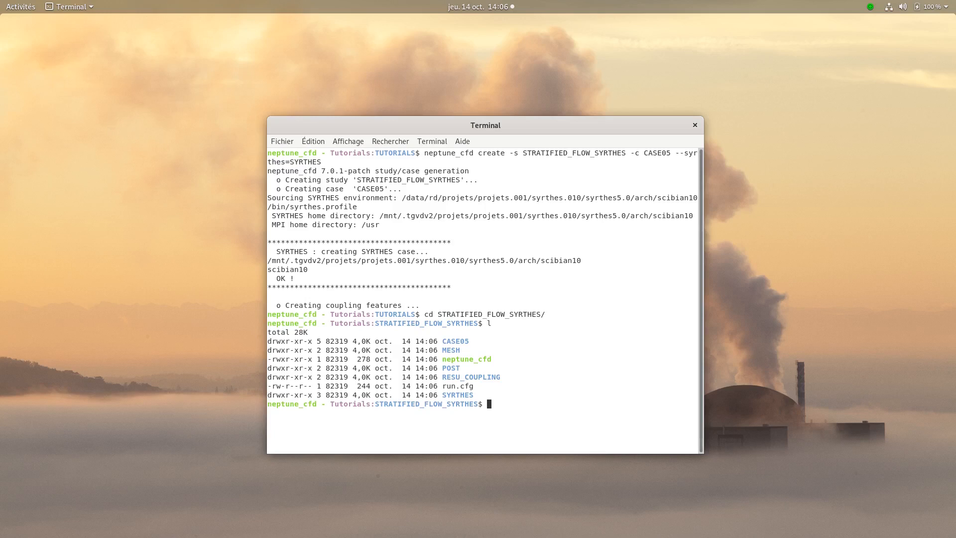
Copy all mesh files from ~/neptune-vnv/Tutorials/Tutorial_STRATIF_FLOW/MESH into the study's MESH directory and list them
{"action": "type", "text": "cp ~/neptune-vnv/Tutorials/Tutorial_STRATIF_FLOW/"}
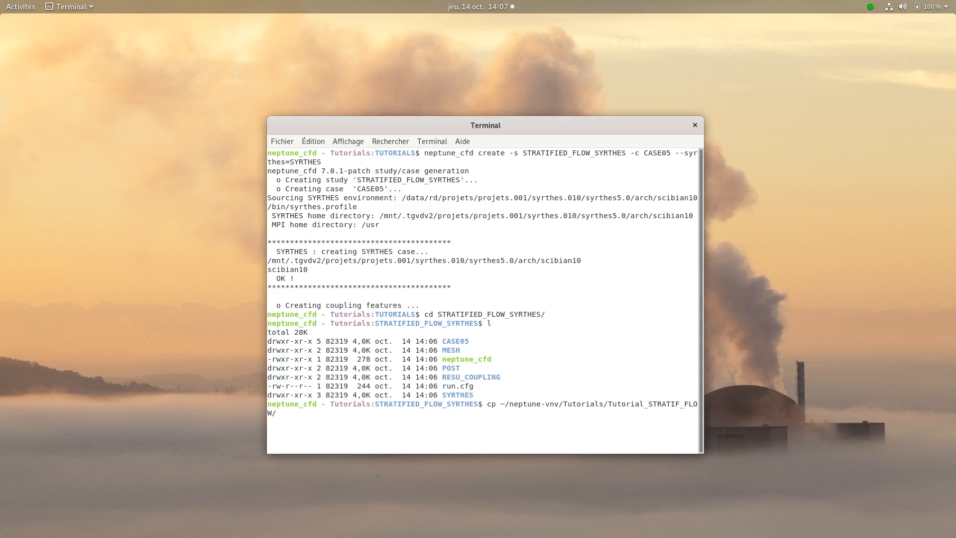
{"action": "type", "text": "MESH/* MESH/"}
{"action": "key", "text": "Return"}
{"action": "type", "text": "l MESH/"}
{"action": "key", "text": "Return"}
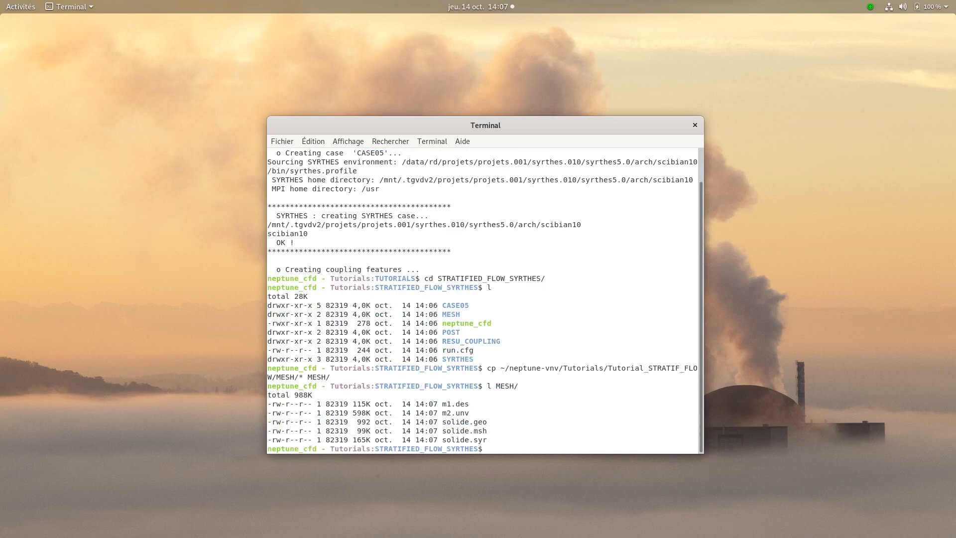
Go into CASE05 and copy setup.xml from STRATIFIED_FLOW/CASE3/DATA into its DATA directory
{"action": "type", "text": "cd CASE05/"}
{"action": "key", "text": "Return"}
{"action": "type", "text": "cp ../../STRATIFIED_FLOW/CASE3/DATA/s"}
{"action": "key", "text": "Tab"}
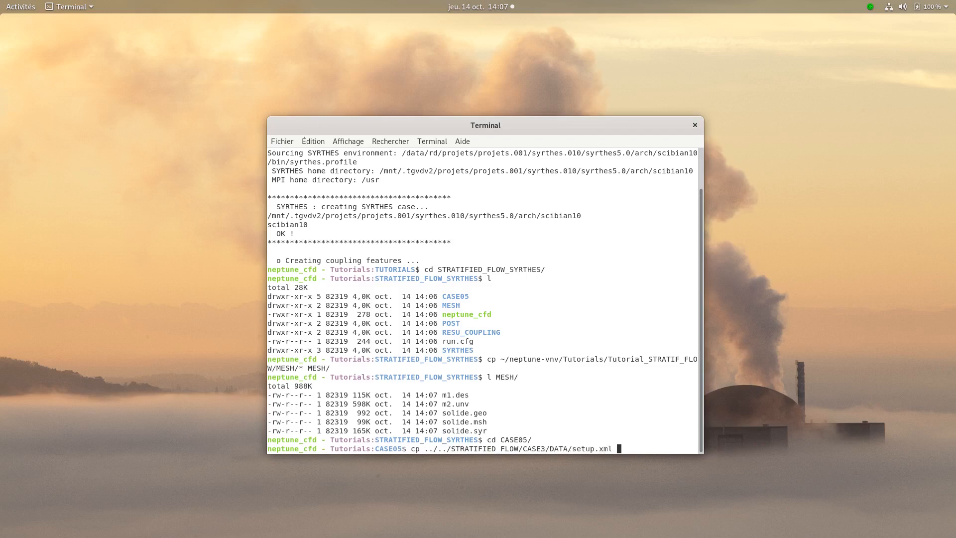
{"action": "type", "text": "DATA/"}
{"action": "key", "text": "Return"}
Copy nc_user_boundary_conditions.c from STRATIFIED_FLOW/CASE3/SRC into CASE05's SRC directory
{"action": "type", "text": "cp"}
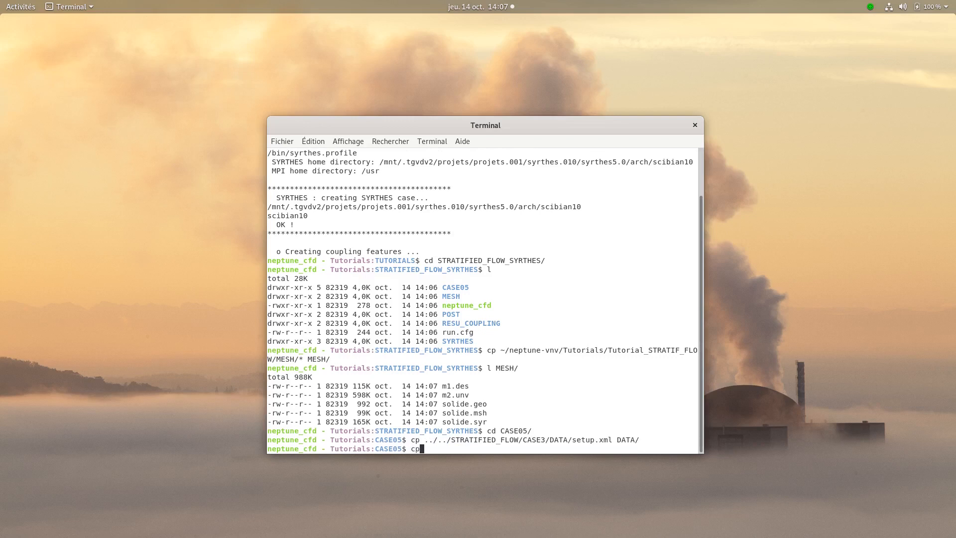
{"action": "type", "text": " ../../STR"}
{"action": "key", "text": "Tab"}
{"action": "type", "text": "C"}
{"action": "key", "text": "BackSpace"}
{"action": "type", "text": "/C"}
{"action": "key", "text": "Tab"}
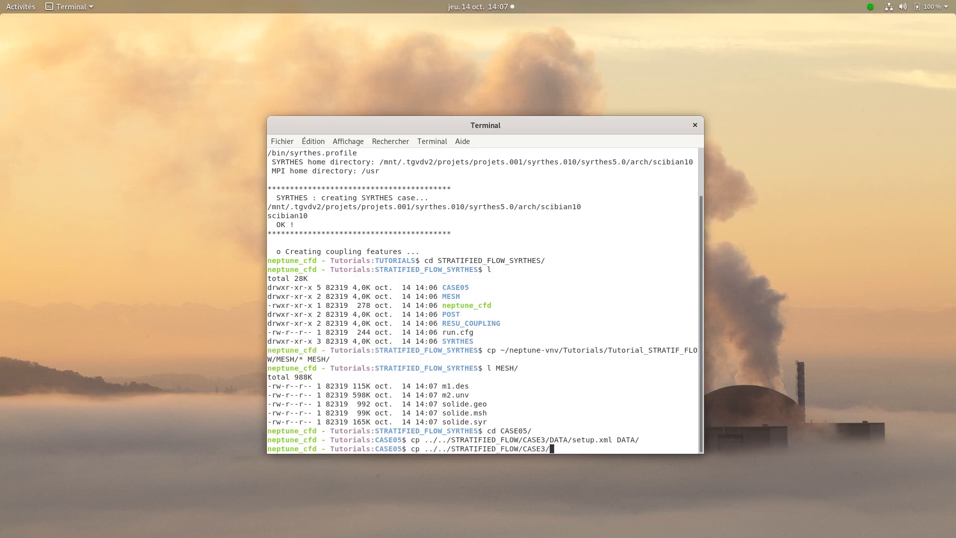
{"action": "type", "text": "SR"}
{"action": "key", "text": "Tab"}
{"action": "type", "text": "n"}
{"action": "key", "text": "Tab"}
{"action": "type", "text": "bo"}
{"action": "key", "text": "Tab"}
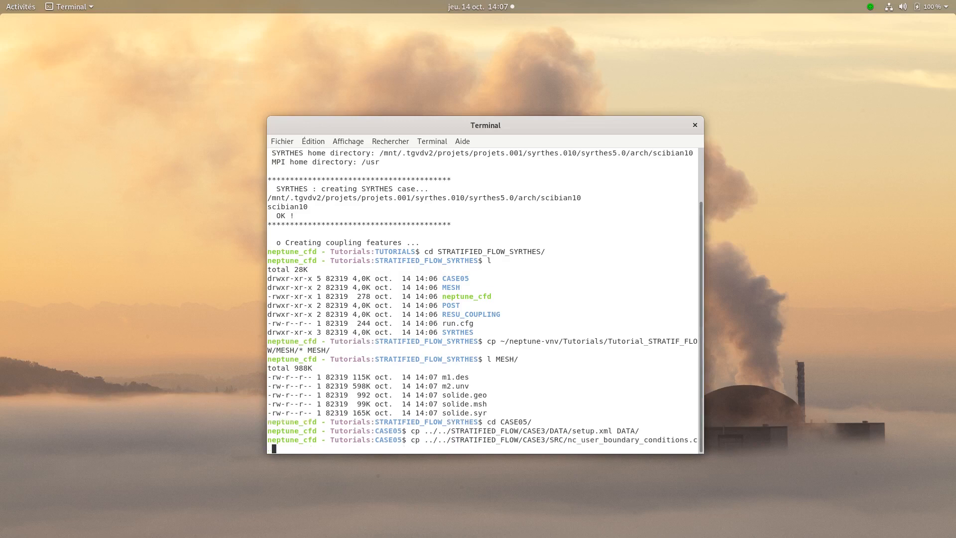
{"action": "type", "text": "SR"}
{"action": "key", "text": "Tab"}
{"action": "key", "text": "Return"}
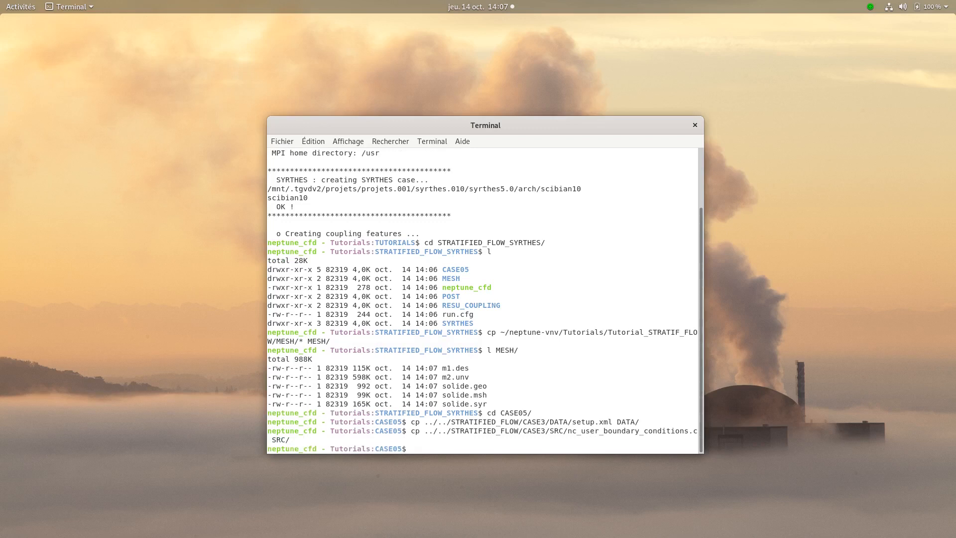
Copy nc_user_initialization.c from STRATIFIED_FLOW/CASE3/SRC into CASE05's SRC directory and list the SRC files
{"action": "key", "text": "Up"}
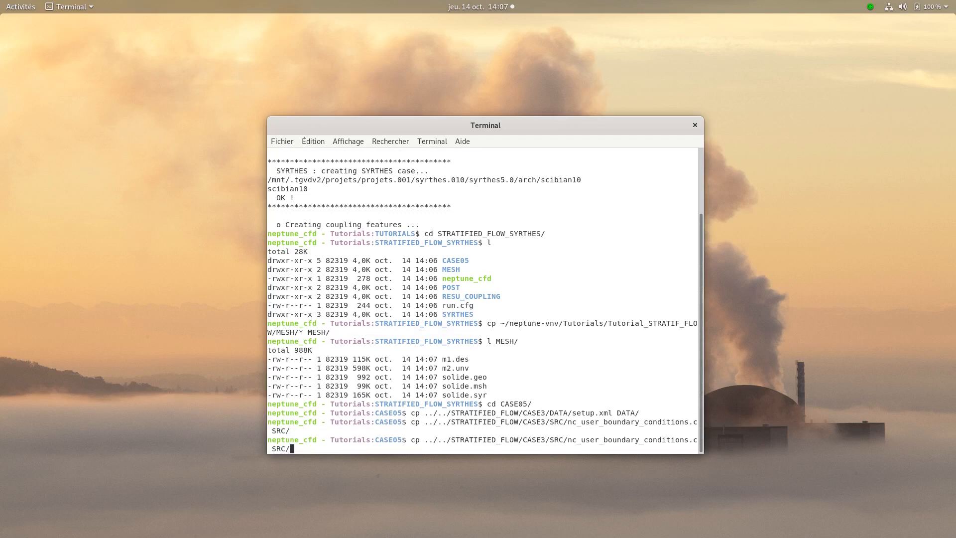
{"action": "key", "text": "Left"}
{"action": "key", "text": "Left"}
{"action": "key", "text": "Left"}
{"action": "key", "text": "Left"}
{"action": "key", "text": "Left"}
{"action": "key", "text": "Left"}
{"action": "key", "text": "Left"}
{"action": "key", "text": "BackSpace"}
{"action": "key", "text": "BackSpace"}
{"action": "key", "text": "BackSpace"}
{"action": "key", "text": "BackSpace"}
{"action": "key", "text": "BackSpace"}
{"action": "key", "text": "BackSpace"}
{"action": "key", "text": "BackSpace"}
{"action": "key", "text": "BackSpace"}
{"action": "key", "text": "BackSpace"}
{"action": "key", "text": "BackSpace"}
{"action": "key", "text": "BackSpace"}
{"action": "key", "text": "BackSpace"}
{"action": "key", "text": "BackSpace"}
{"action": "key", "text": "BackSpace"}
{"action": "key", "text": "BackSpace"}
{"action": "key", "text": "BackSpace"}
{"action": "key", "text": "BackSpace"}
{"action": "key", "text": "BackSpace"}
{"action": "key", "text": "BackSpace"}
{"action": "key", "text": "BackSpace"}
{"action": "type", "text": "i"}
{"action": "key", "text": "Tab"}
{"action": "key", "text": "Return"}
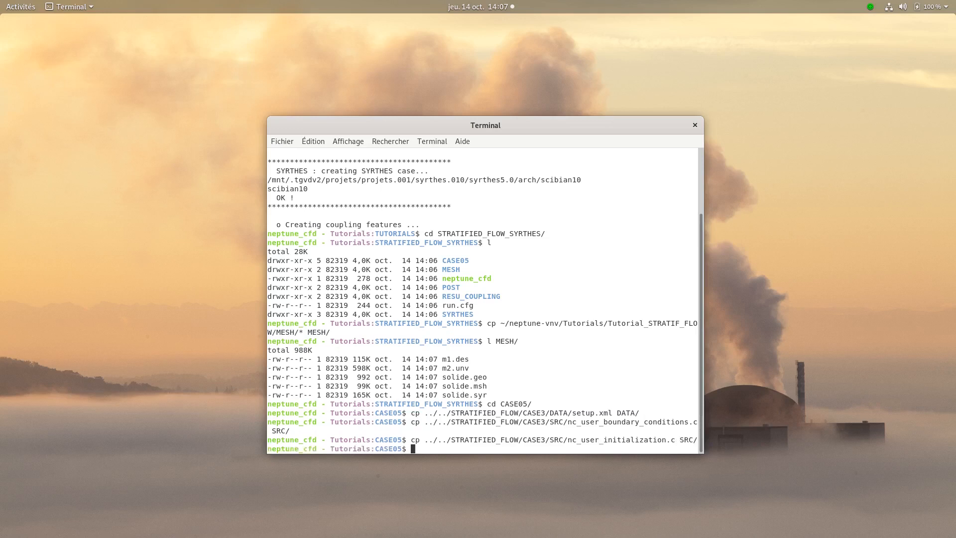
{"action": "type", "text": "l SRC/"}
{"action": "key", "text": "Return"}
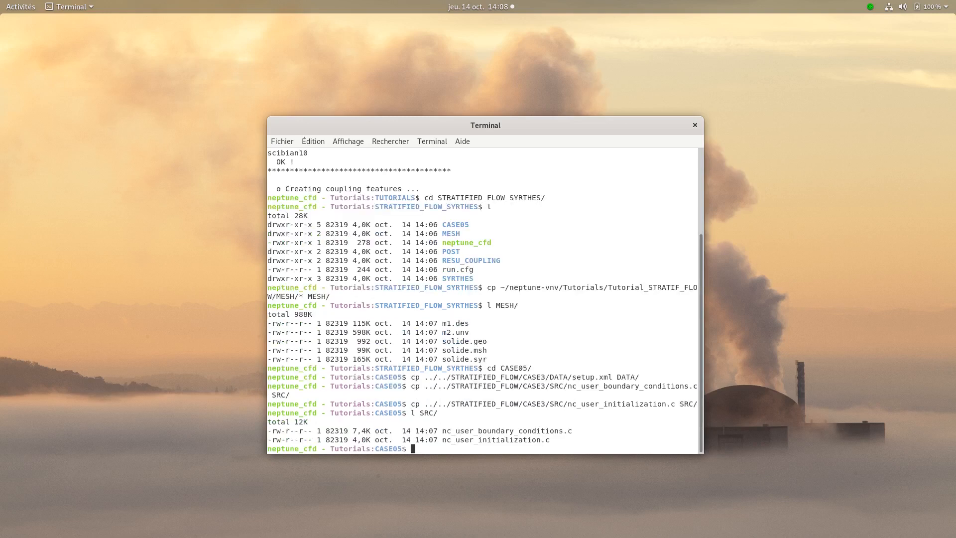
Launch the neptune_cfd GUI from CASE05's DATA directory and show the mesh's boundary regions definition
{"action": "type", "text": "cd DATA/"}
{"action": "key", "text": "Return"}
{"action": "type", "text": "neptune_cfd gui"}
{"action": "key", "text": "Return"}
{"action": "left_click", "coordinate": [298, 131]}
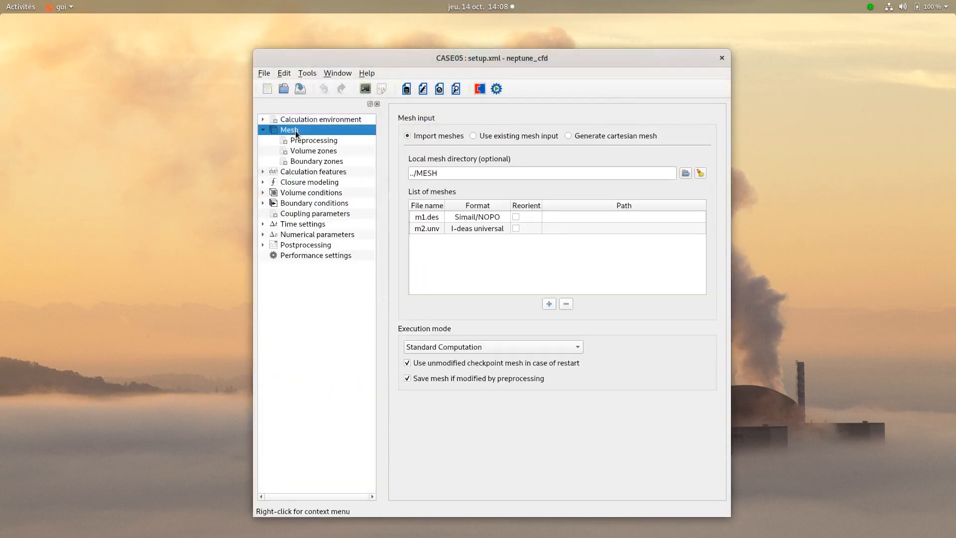
{"action": "left_click", "coordinate": [303, 162]}
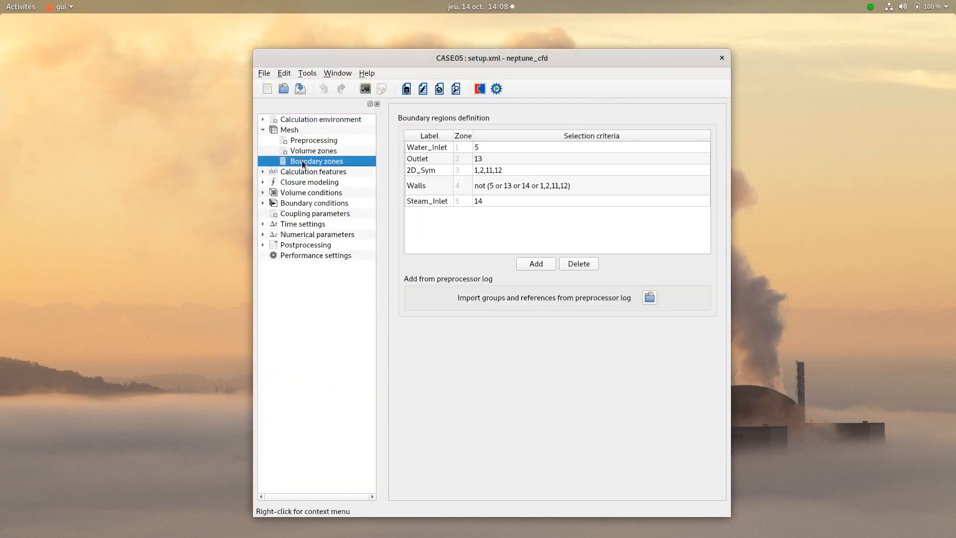
Add a boundary zone labelled CHT_Wall with selection criterion 15
{"action": "left_click", "coordinate": [536, 264]}
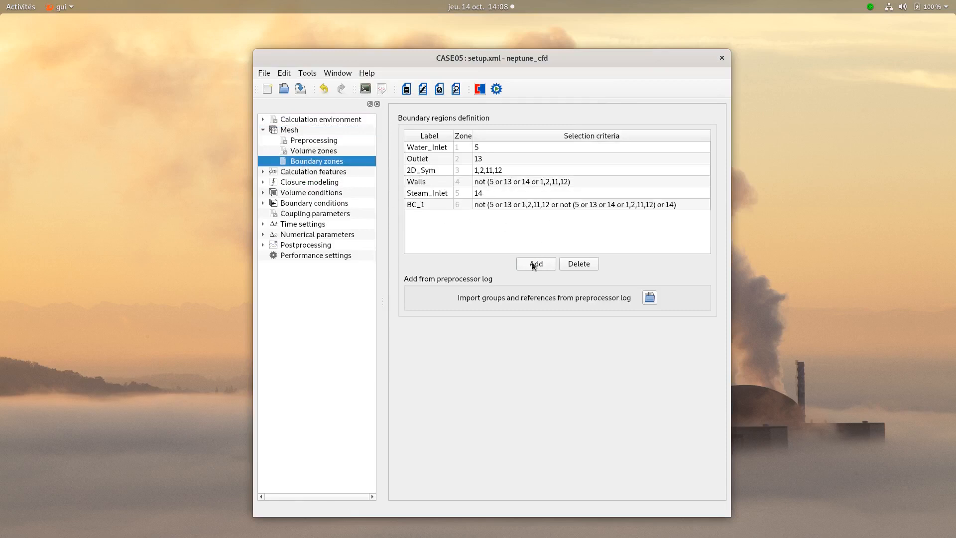
{"action": "double_click", "coordinate": [425, 205]}
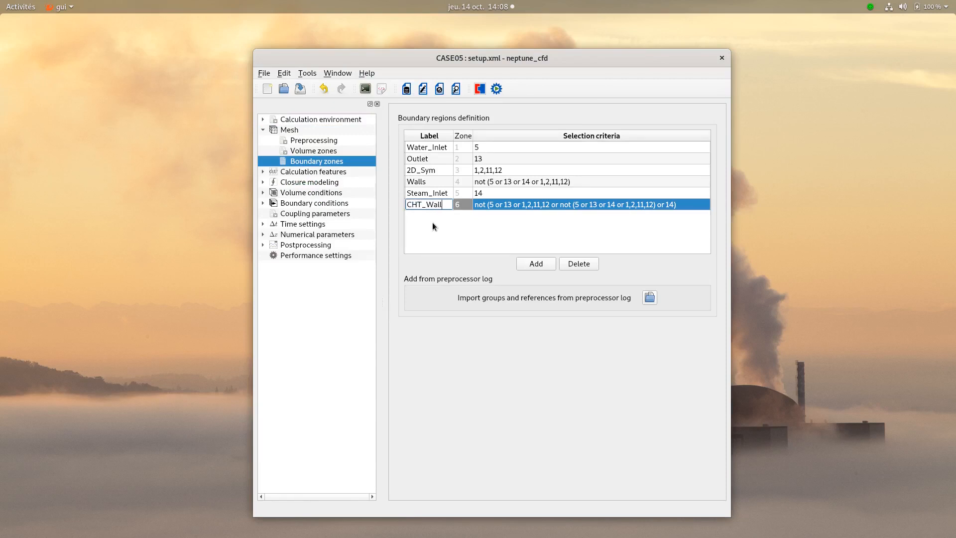
{"action": "double_click", "coordinate": [514, 204]}
{"action": "type", "text": "15"}
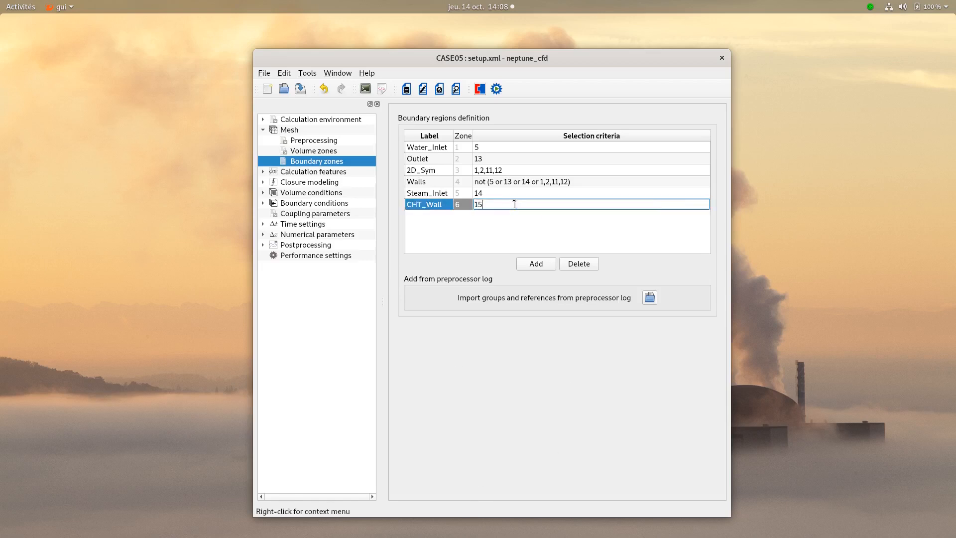
Exclude reference 15 from the Walls zone by changing its selection criteria to not (5 or 13 or 14 or 15 or 1,2,11,12)
{"action": "left_click", "coordinate": [528, 183]}
{"action": "left_click", "coordinate": [528, 181]}
{"action": "left_click", "coordinate": [529, 181]}
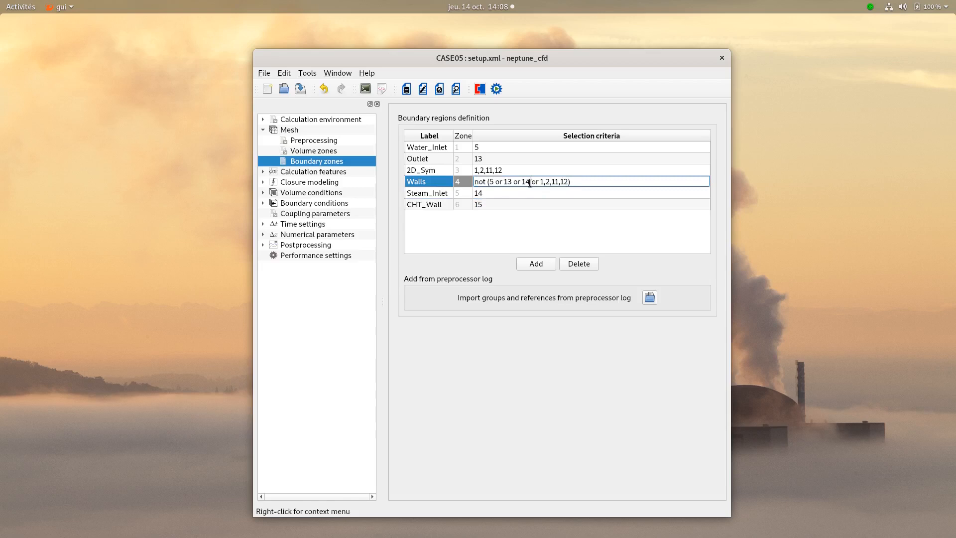
{"action": "type", "text": "or 15"}
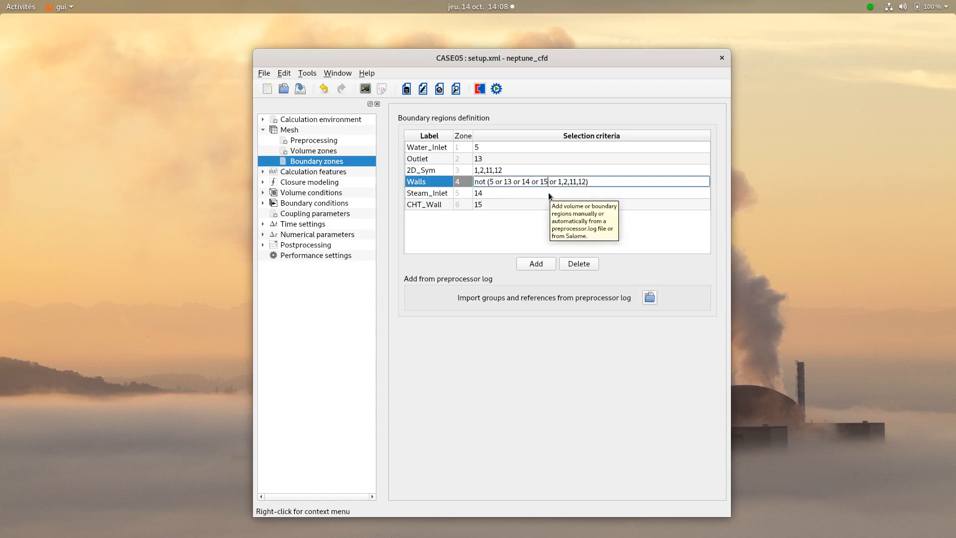
{"action": "left_click", "coordinate": [504, 232]}
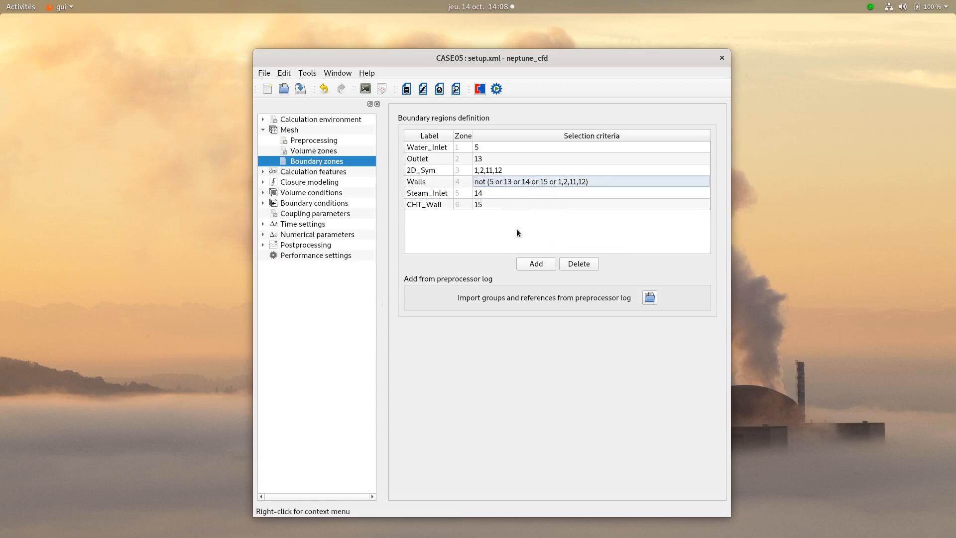
Set the thermal boundary condition of CHT_Wall to SYRTHES coupling with the instance name SYRTHES
{"action": "left_click", "coordinate": [321, 205]}
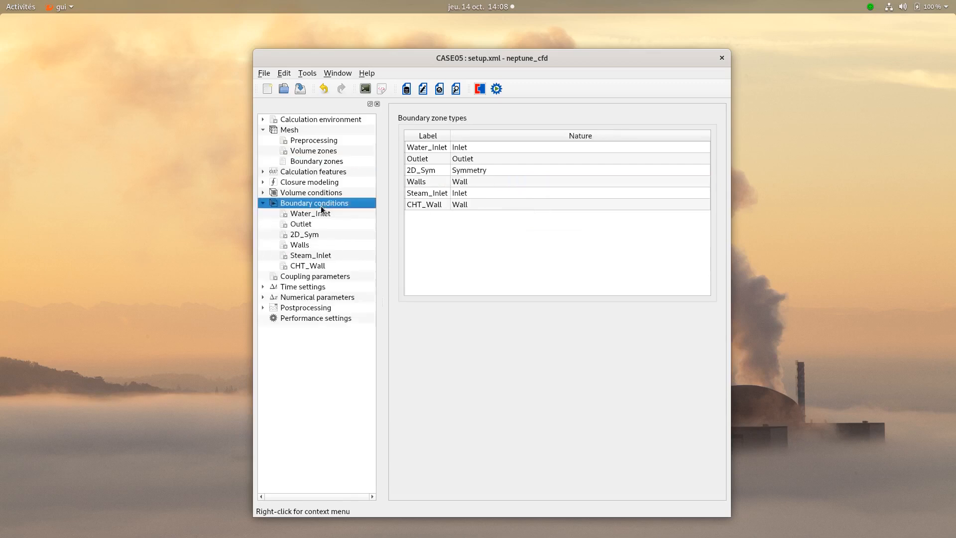
{"action": "left_click", "coordinate": [306, 265]}
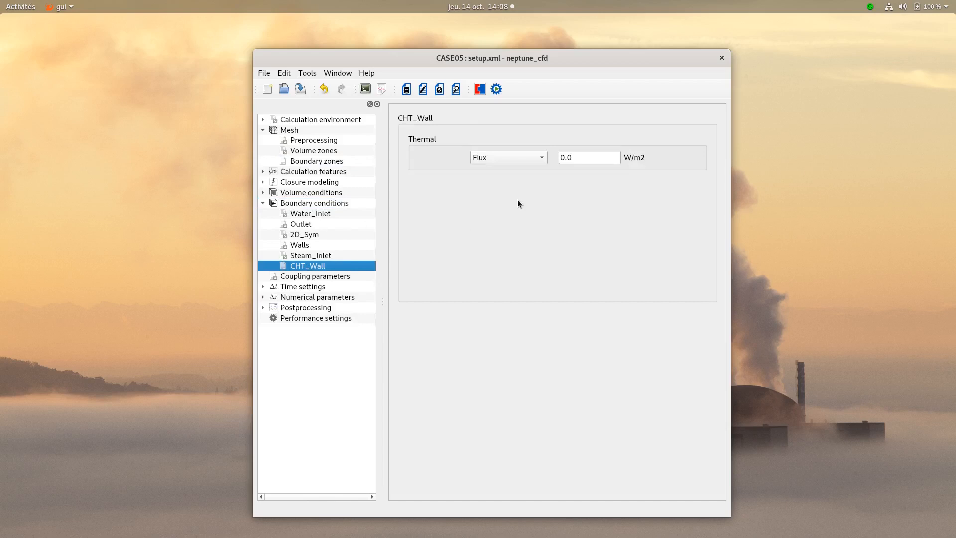
{"action": "left_click", "coordinate": [529, 161]}
{"action": "left_click", "coordinate": [522, 171]}
{"action": "left_click", "coordinate": [573, 158]}
{"action": "type", "text": "SYRTHES"}
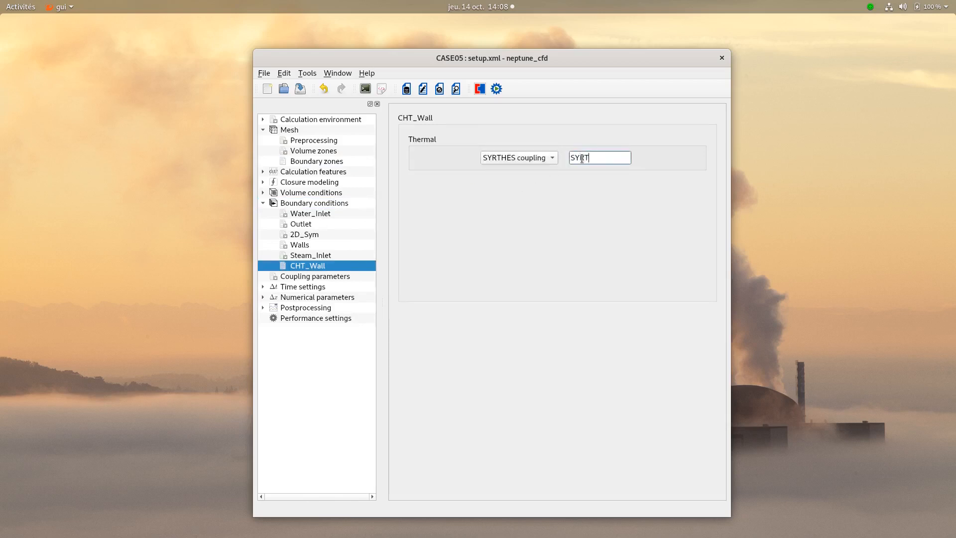
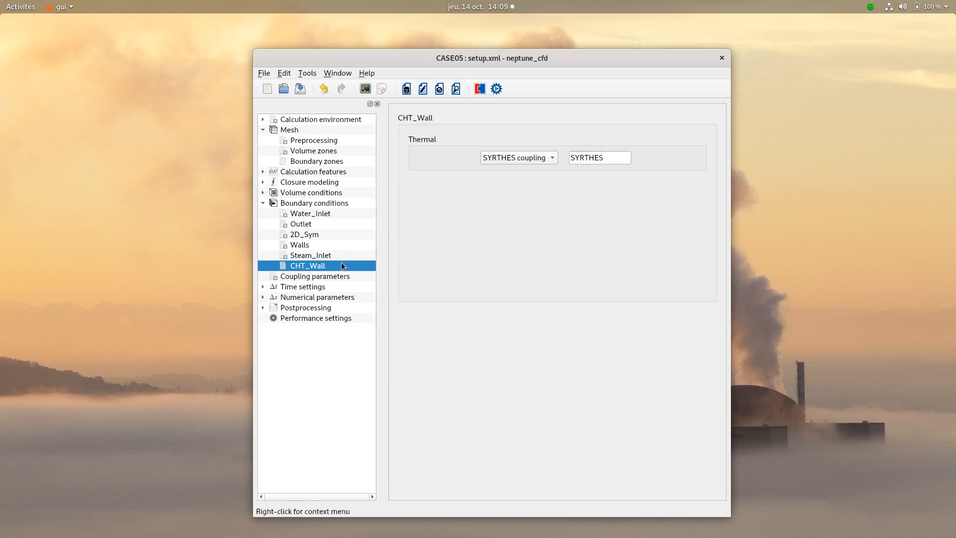
Review the SYRTHES coupling parameters, then save the CASE05 setup and close the neptune_cfd GUI
{"action": "left_click", "coordinate": [328, 276]}
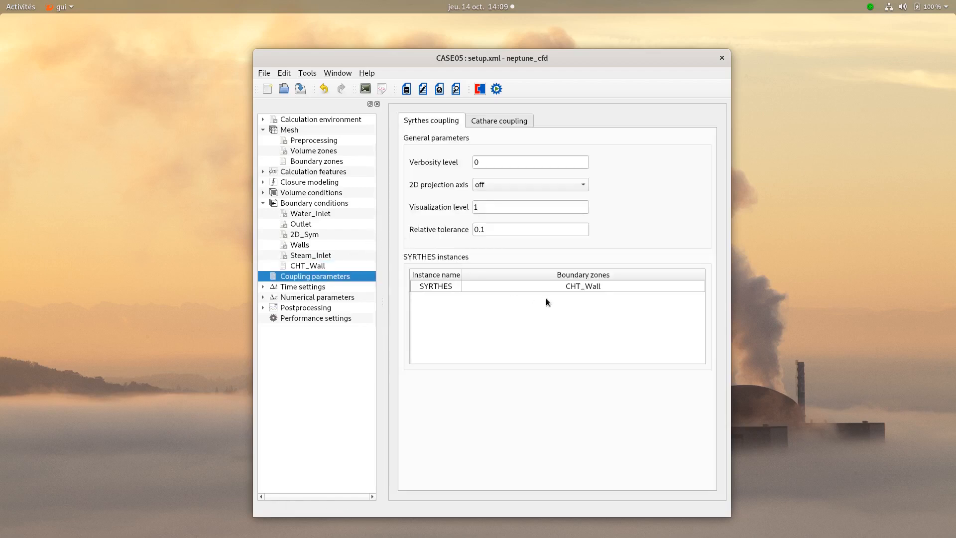
{"action": "left_click", "coordinate": [301, 89]}
{"action": "left_click", "coordinate": [723, 58]}
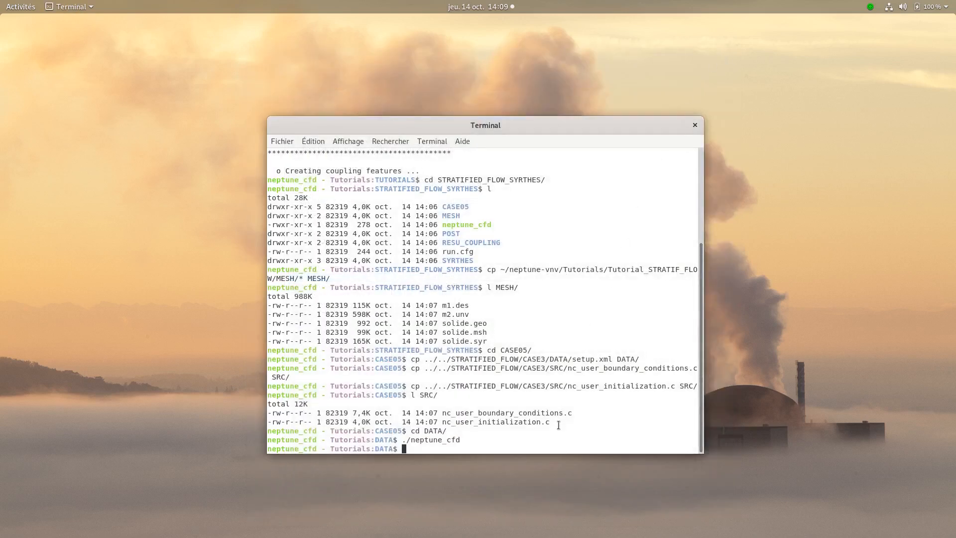
Open a second terminal session, go to the study's SYRTHES directory and list its contents
{"action": "left_click", "coordinate": [282, 141]}
{"action": "left_click", "coordinate": [297, 153]}
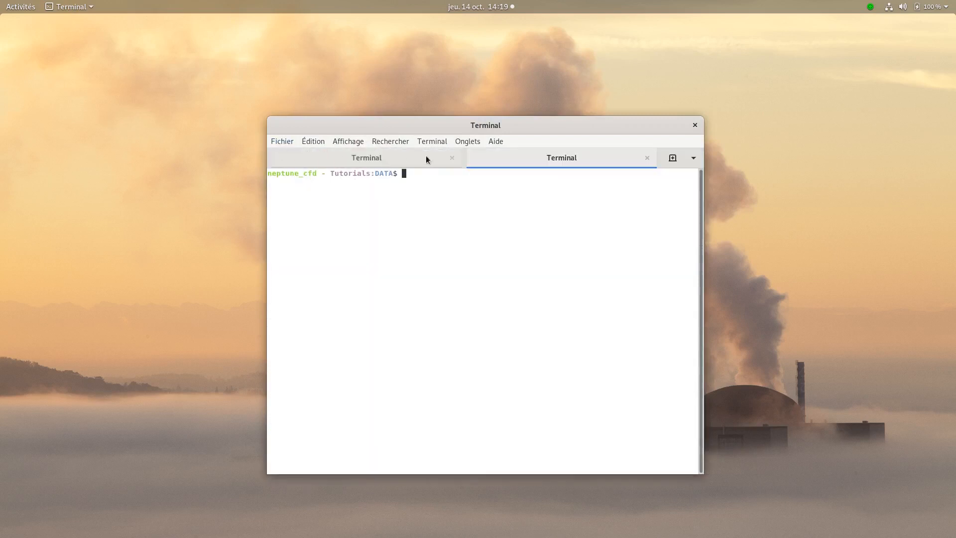
{"action": "type", "text": "cd ../../S"}
{"action": "key", "text": "Tab"}
{"action": "key", "text": "Return"}
{"action": "type", "text": "l"}
{"action": "key", "text": "Return"}
Load the SYRTHES environment with source_syrthes and launch the SYRTHES GUI with syrthes.gui
{"action": "type", "text": "source_s"}
{"action": "key", "text": "Tab"}
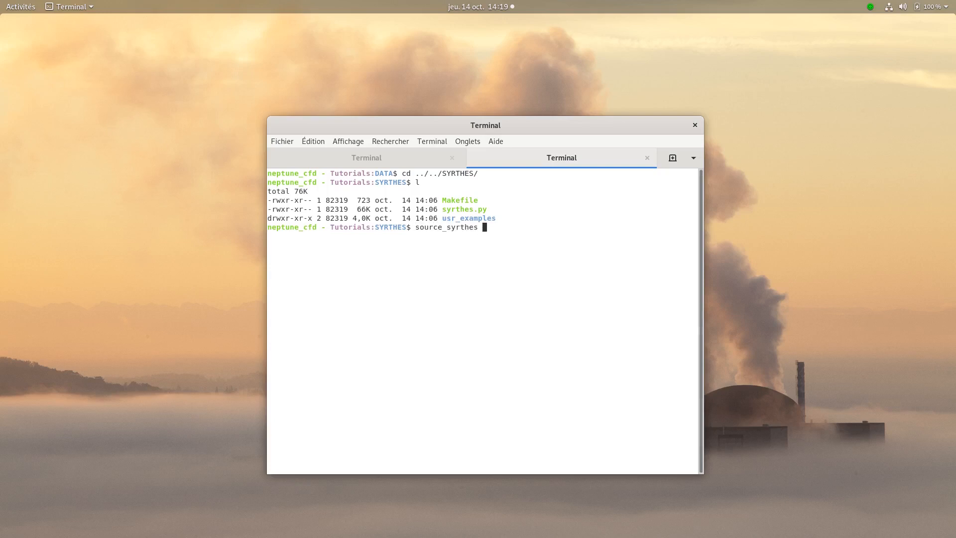
{"action": "key", "text": "Return"}
{"action": "type", "text": "syrthes.gui"}
{"action": "key", "text": "Return"}
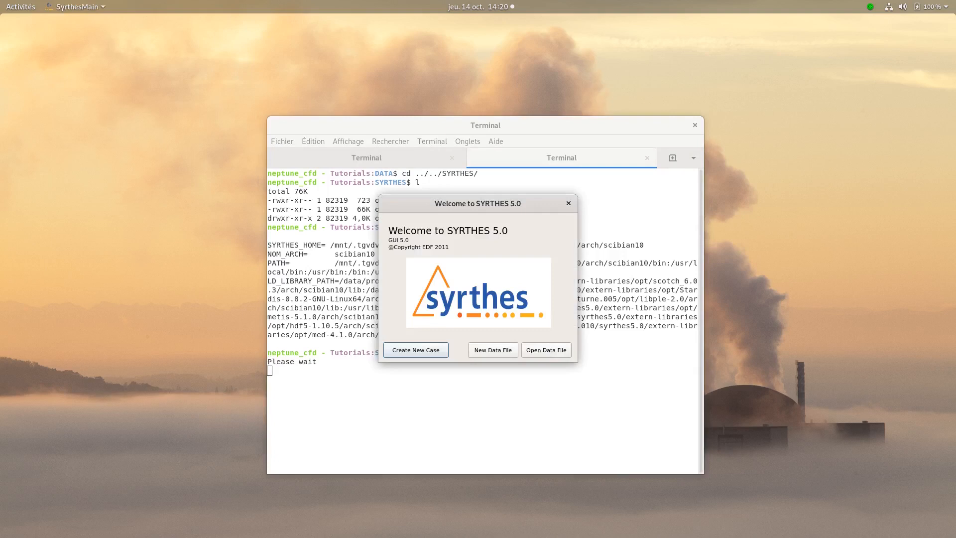
Create a new SYRTHES data file in the current case and set the case title to SYRTHES
{"action": "left_click", "coordinate": [499, 349]}
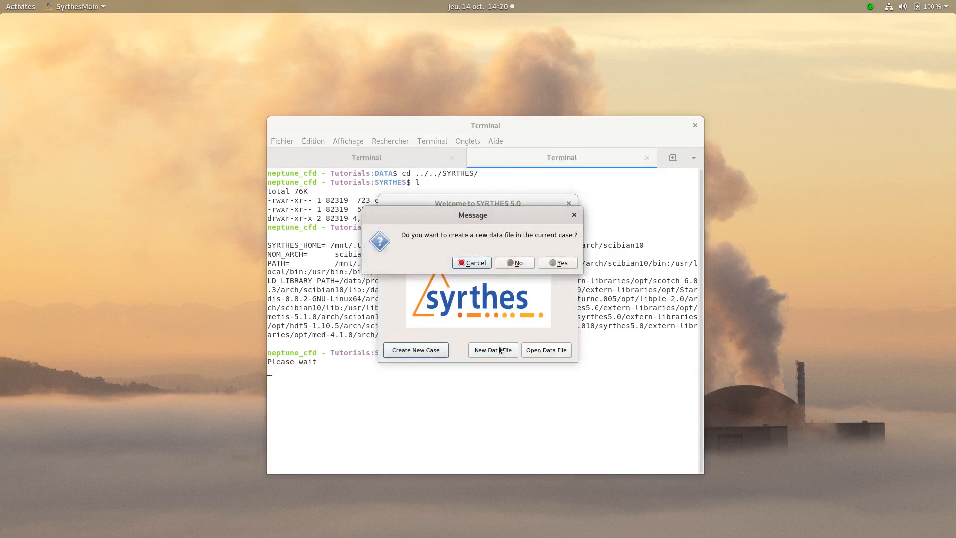
{"action": "left_click", "coordinate": [562, 259]}
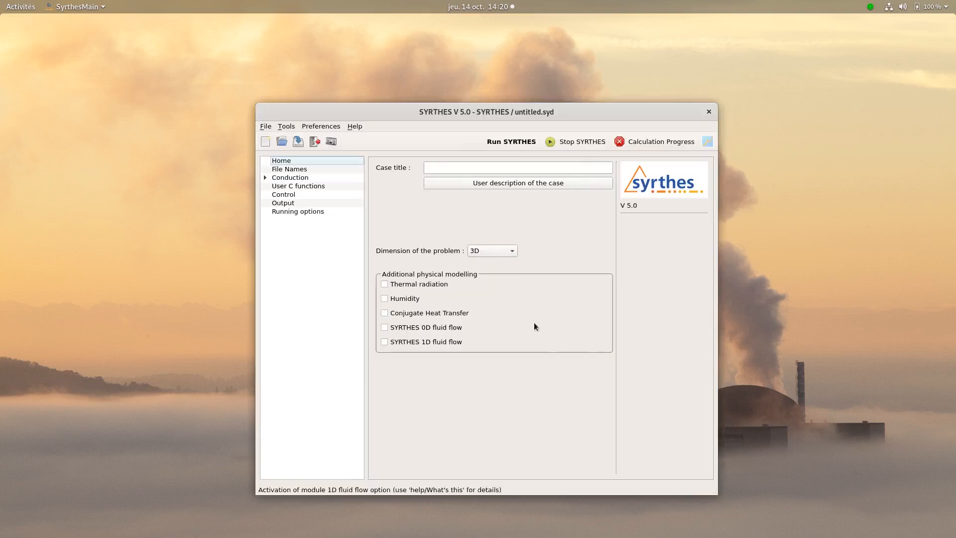
{"action": "left_click", "coordinate": [454, 169]}
{"action": "type", "text": "SYRTHES"}
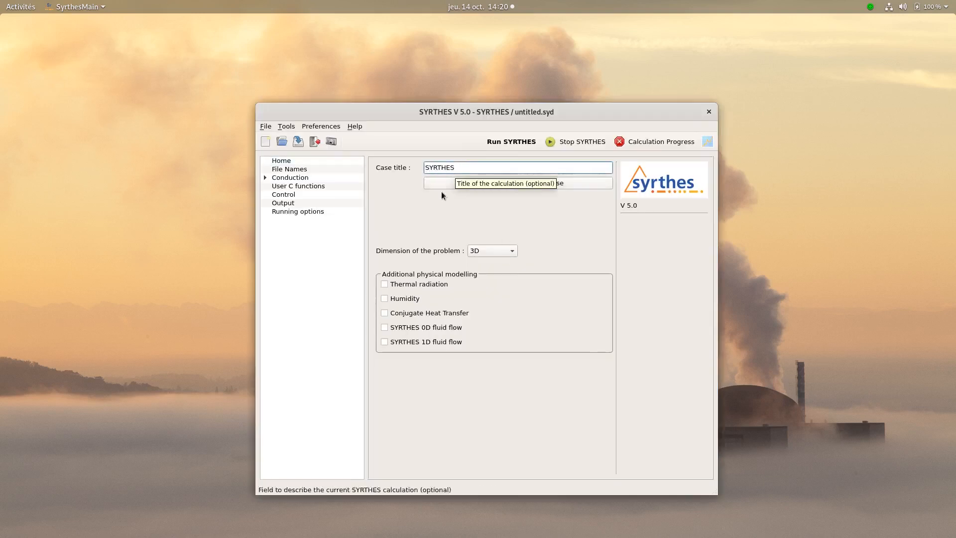
Keep the problem dimension at 3D and enable Conjugate Heat Transfer as additional physical modelling
{"action": "left_click", "coordinate": [487, 252]}
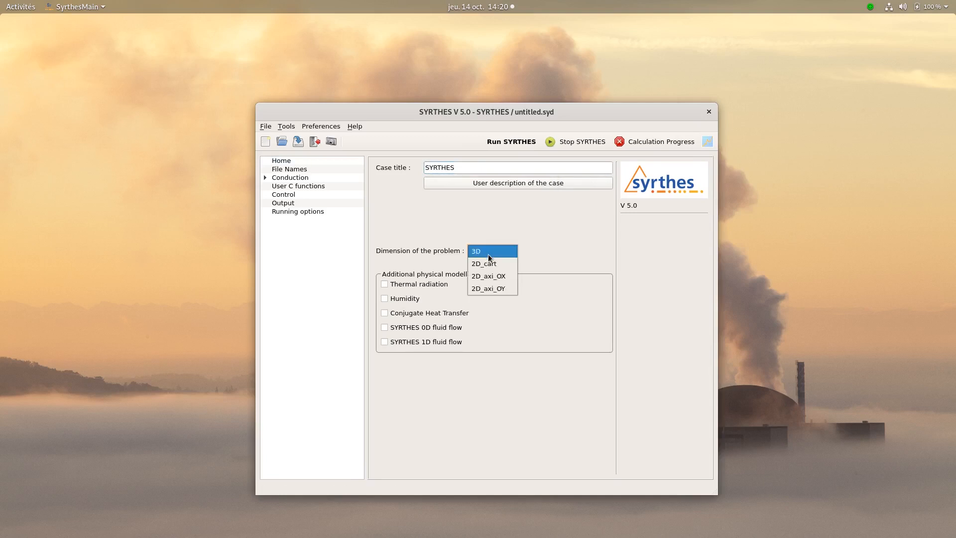
{"action": "left_click", "coordinate": [499, 255]}
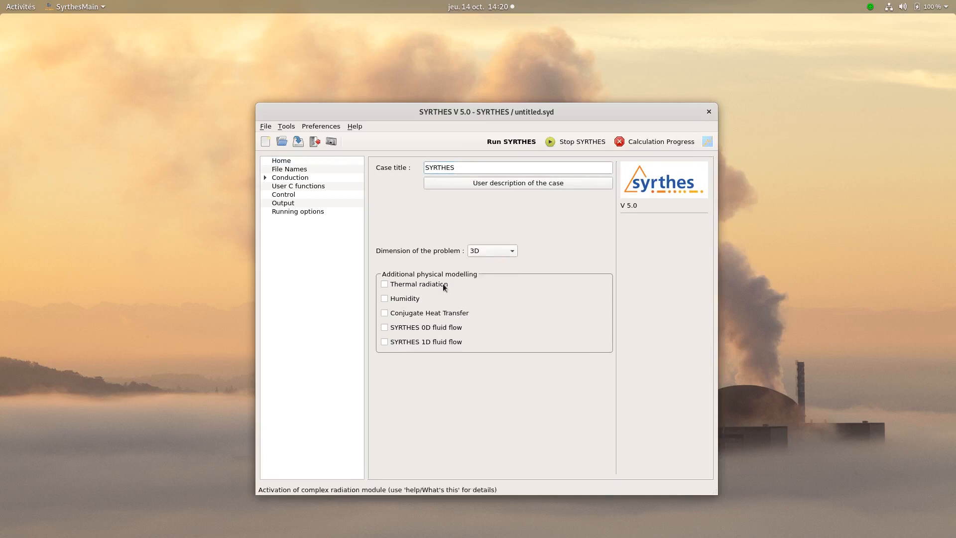
{"action": "left_click", "coordinate": [420, 316]}
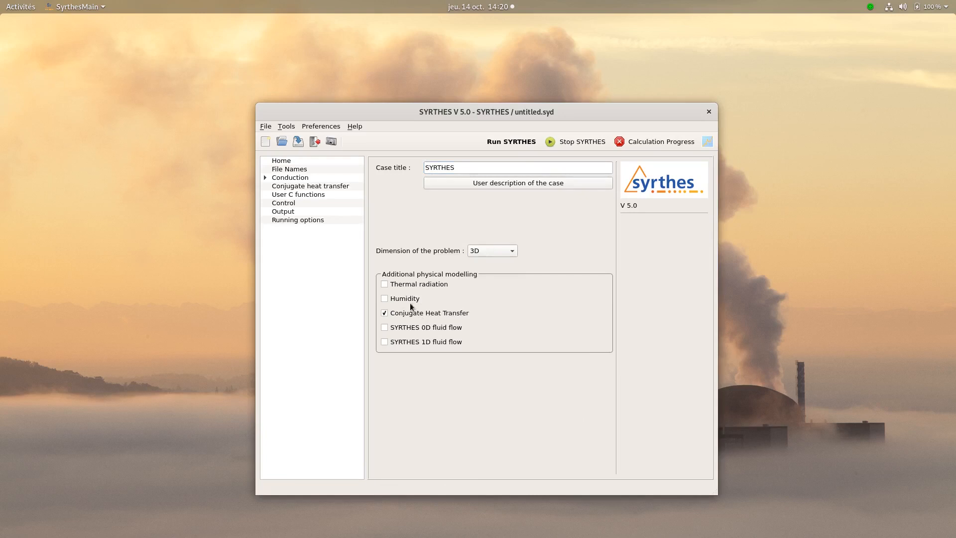
Choose solide.msh from the study's MESH directory as the conduction mesh and accept its conversion to syr format
{"action": "left_click", "coordinate": [291, 170]}
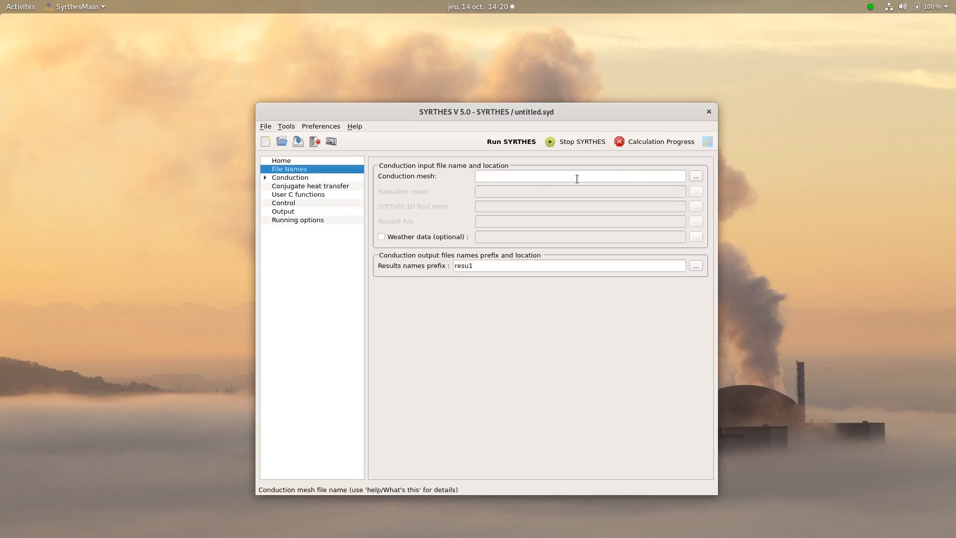
{"action": "left_click", "coordinate": [696, 176]}
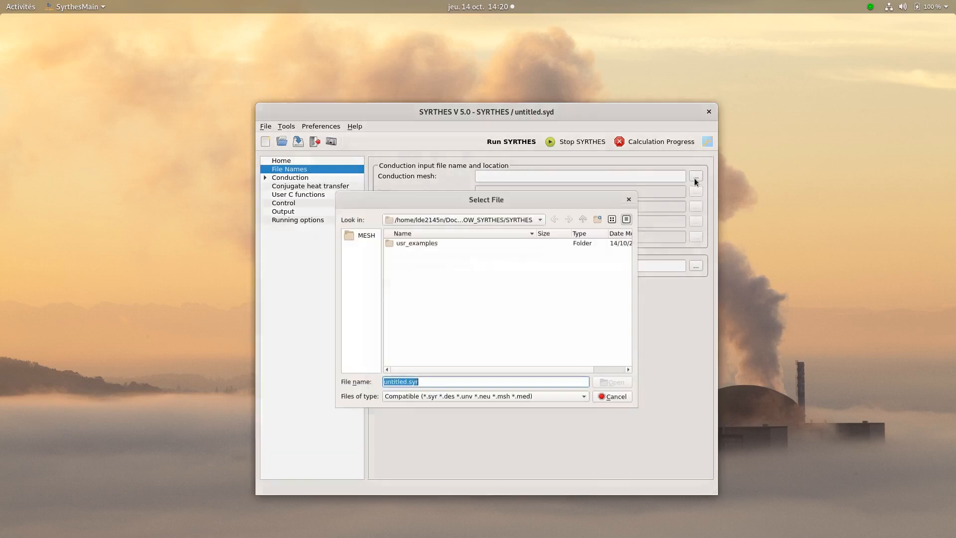
{"action": "left_click", "coordinate": [583, 216]}
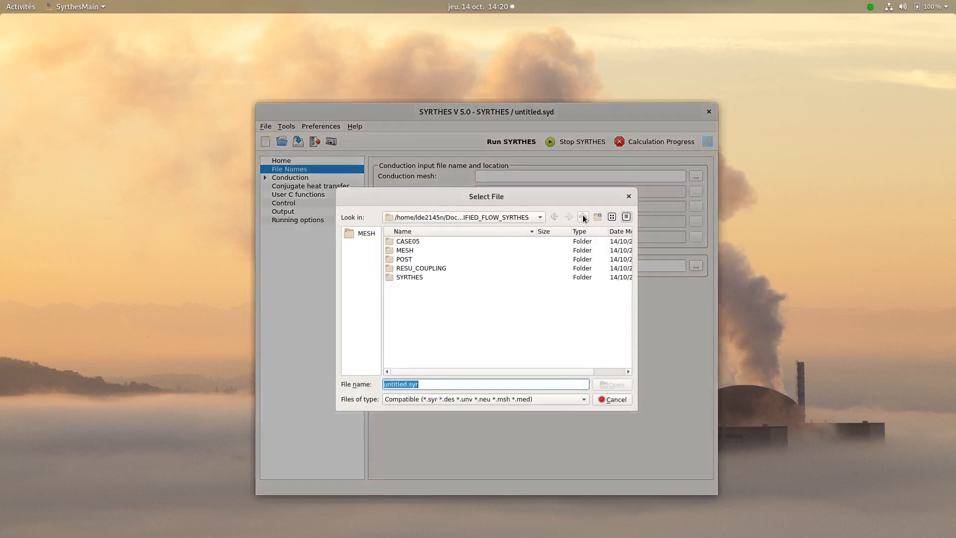
{"action": "left_click", "coordinate": [404, 255]}
{"action": "double_click", "coordinate": [403, 253]}
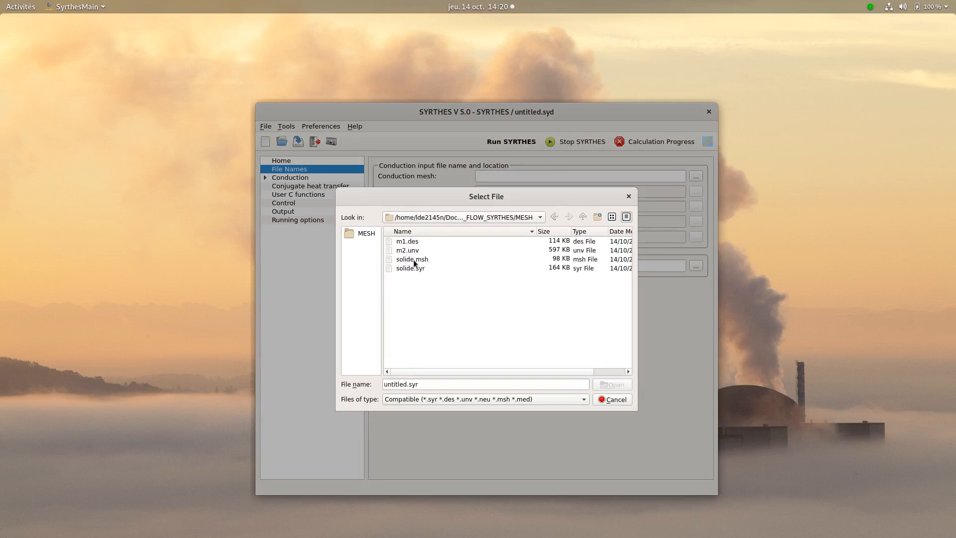
{"action": "left_click", "coordinate": [414, 260]}
{"action": "double_click", "coordinate": [414, 260]}
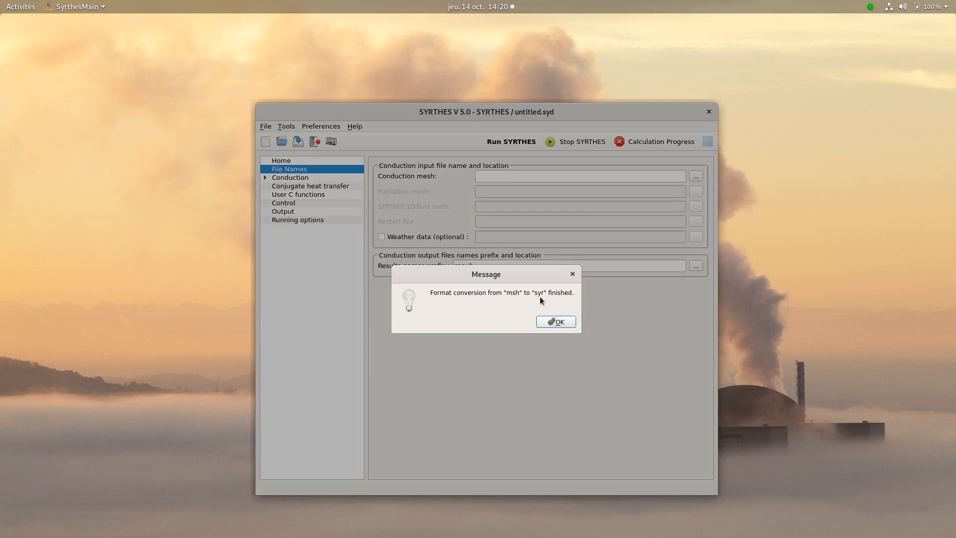
{"action": "left_click", "coordinate": [555, 322]}
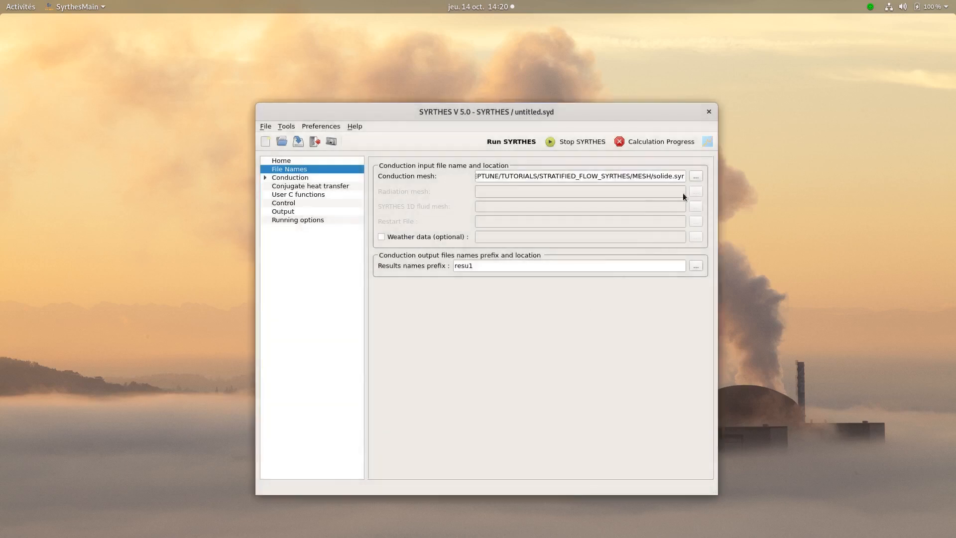
Define a constant initial conduction temperature of 1000. Deg C for all references, using reference -1
{"action": "left_click", "coordinate": [265, 177]}
{"action": "left_click", "coordinate": [294, 187]}
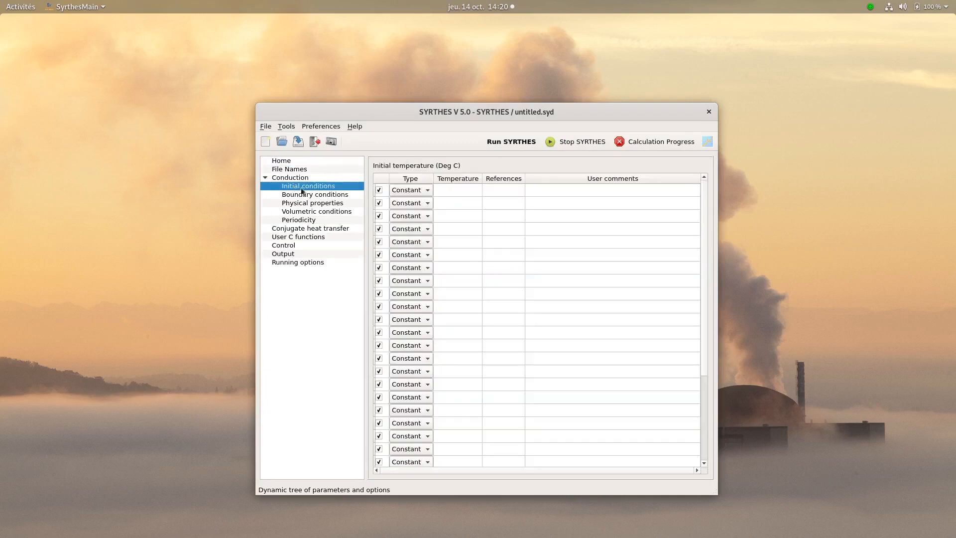
{"action": "left_click", "coordinate": [437, 187]}
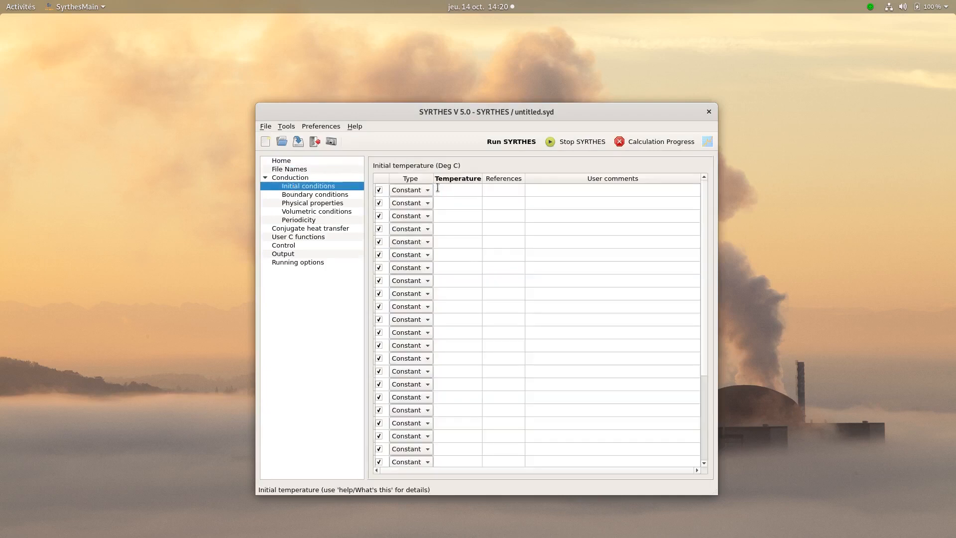
{"action": "type", "text": "1000"}
{"action": "left_click", "coordinate": [489, 187]}
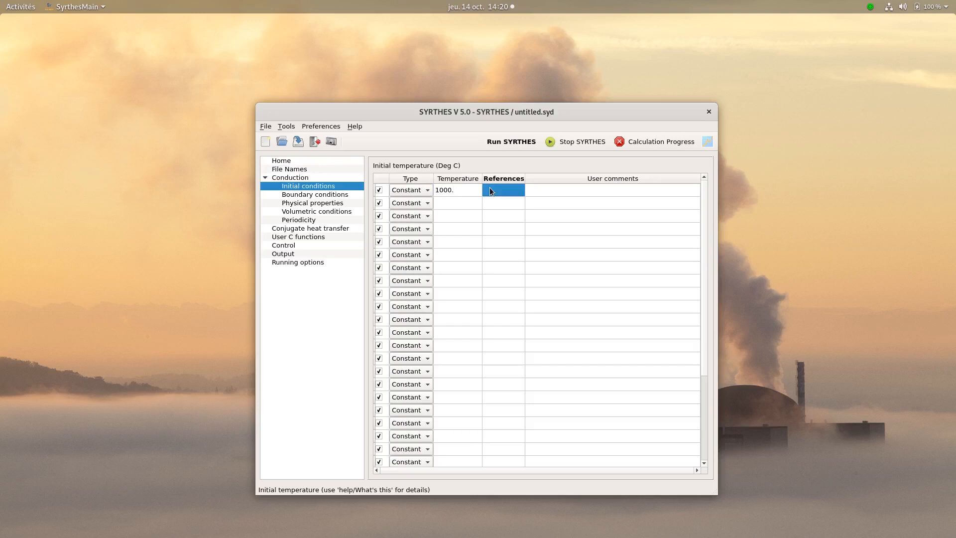
{"action": "left_click", "coordinate": [488, 187]}
{"action": "type", "text": "-1"}
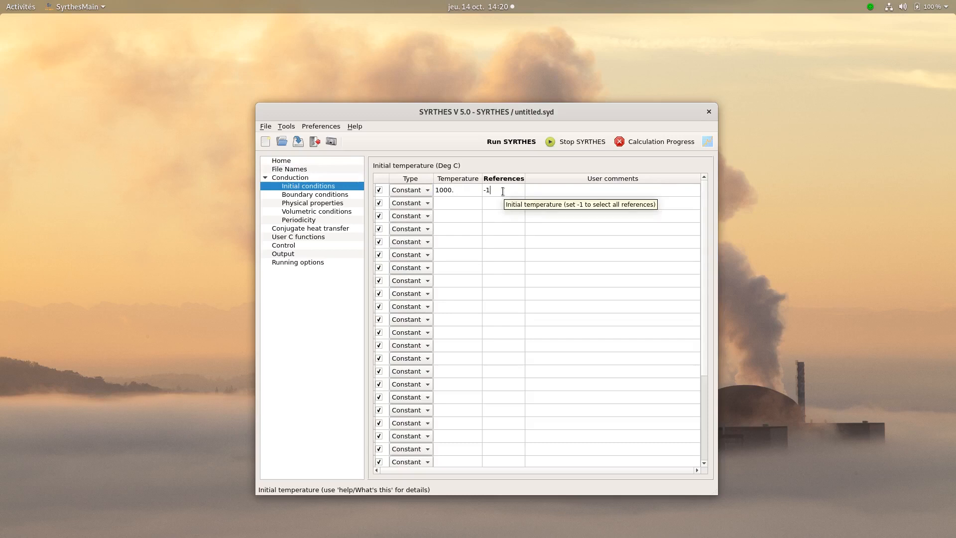
Define a constant flux condition of 0. W/m² on reference 2 in the conduction boundary conditions
{"action": "left_click", "coordinate": [313, 198]}
{"action": "left_click", "coordinate": [461, 169]}
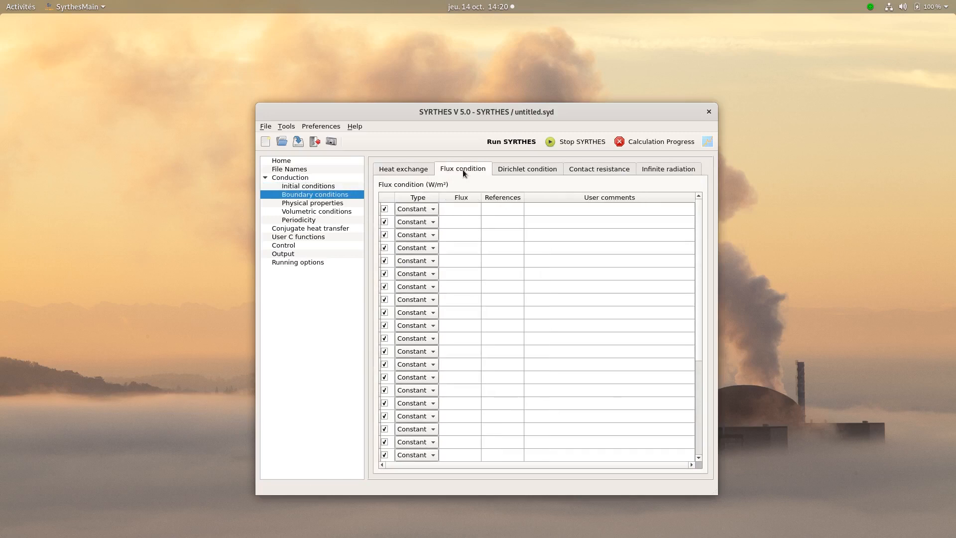
{"action": "left_click", "coordinate": [464, 208]}
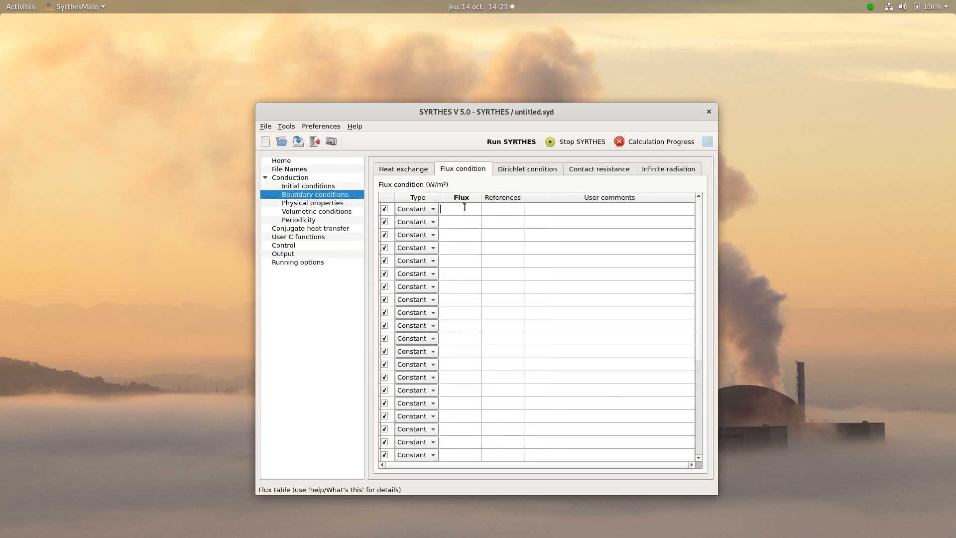
{"action": "type", "text": "0."}
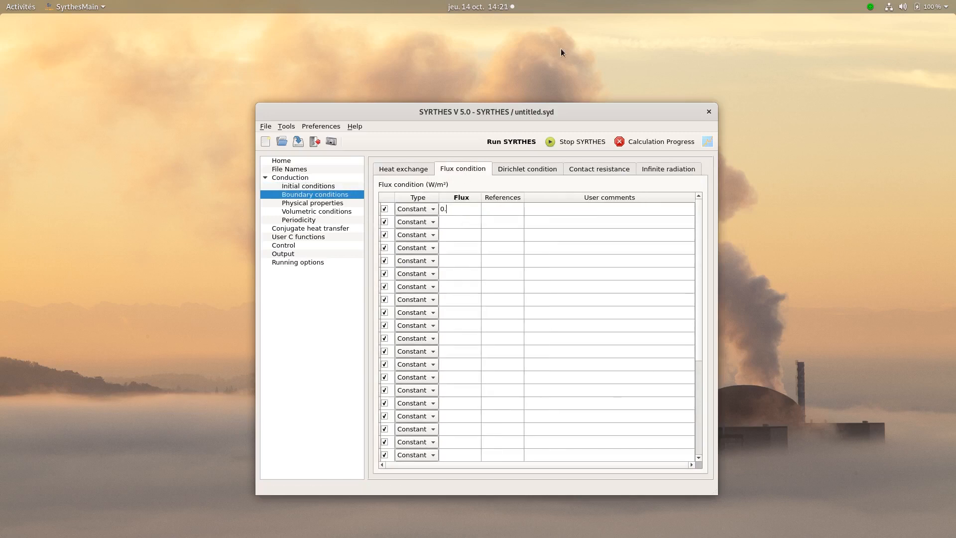
{"action": "key", "text": "Tab"}
{"action": "type", "text": "2"}
Define constant isotropic physical properties with ρ 8000, Cp 531 and k 17 on reference -1
{"action": "left_click", "coordinate": [323, 204]}
{"action": "left_click", "coordinate": [448, 209]}
{"action": "right_click", "coordinate": [449, 209]}
{"action": "left_click", "coordinate": [446, 210]}
{"action": "type", "text": "8000"}
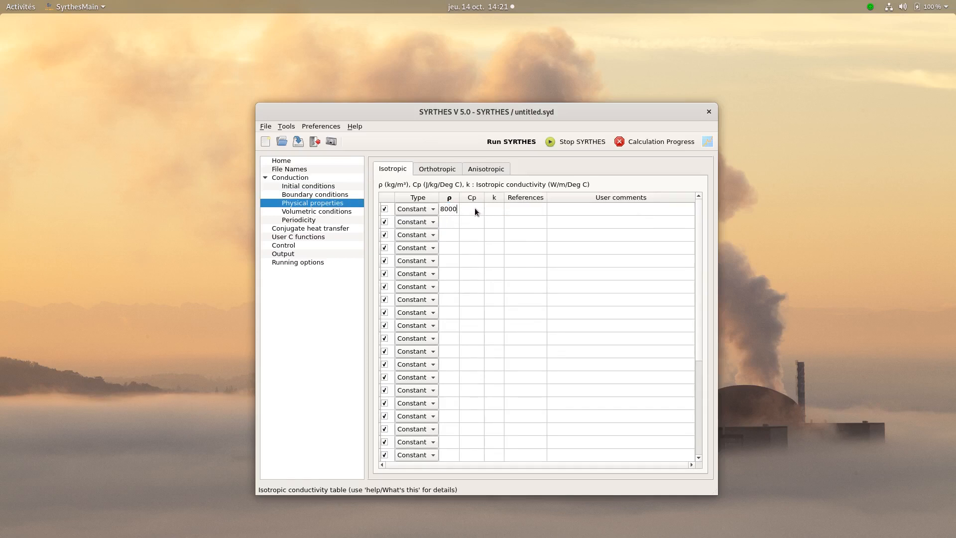
{"action": "left_click", "coordinate": [474, 207]}
{"action": "type", "text": "531"}
{"action": "left_click", "coordinate": [492, 209]}
{"action": "type", "text": "17"}
{"action": "left_click", "coordinate": [522, 208]}
{"action": "type", "text": "-1"}
Define the conjugate heat transfer surface coupling with CFD code instance CASE05 on reference 1
{"action": "left_click", "coordinate": [321, 211]}
{"action": "left_click", "coordinate": [317, 220]}
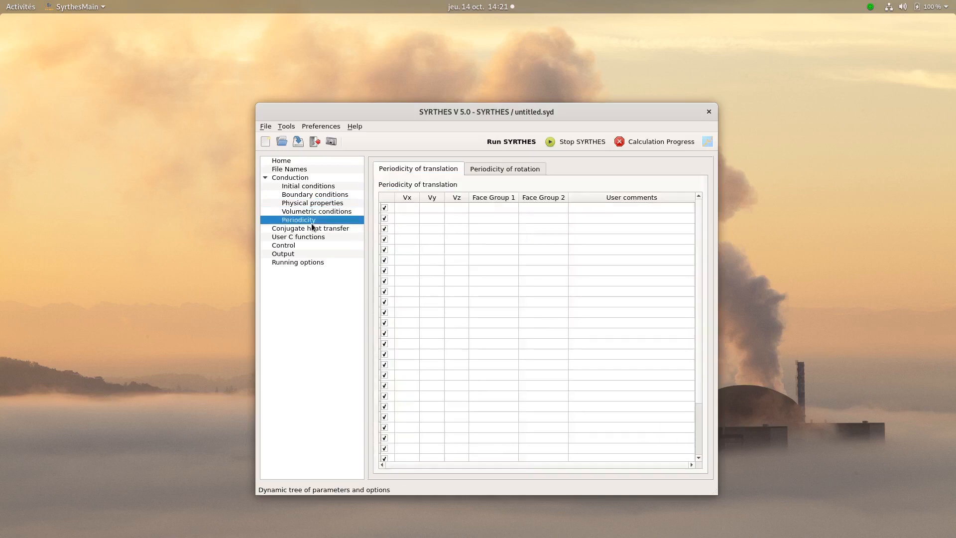
{"action": "left_click", "coordinate": [314, 230]}
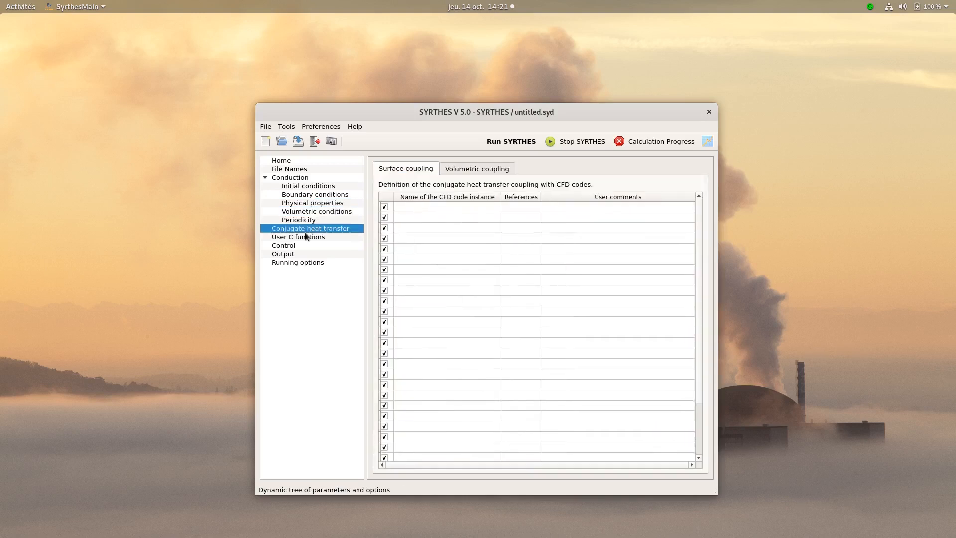
{"action": "double_click", "coordinate": [419, 205]}
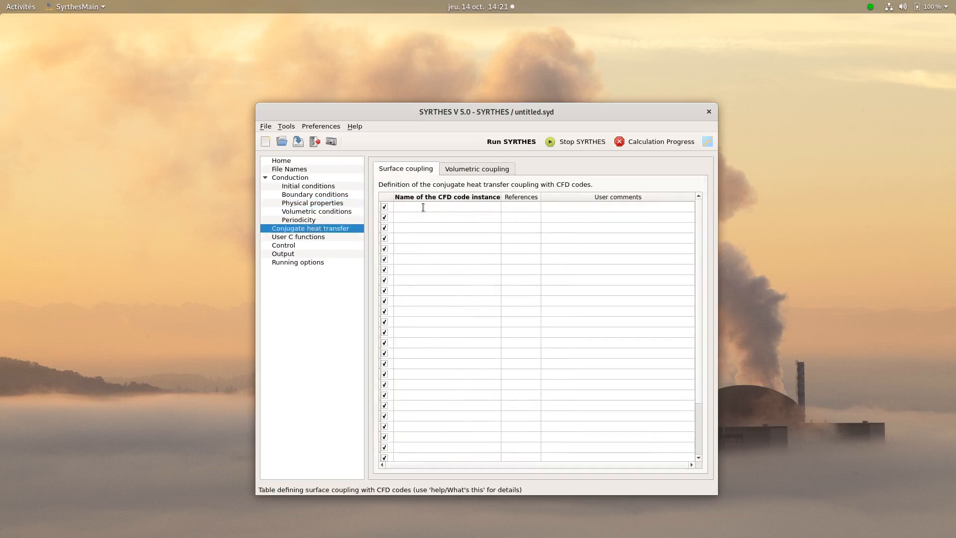
{"action": "type", "text": "CASE05"}
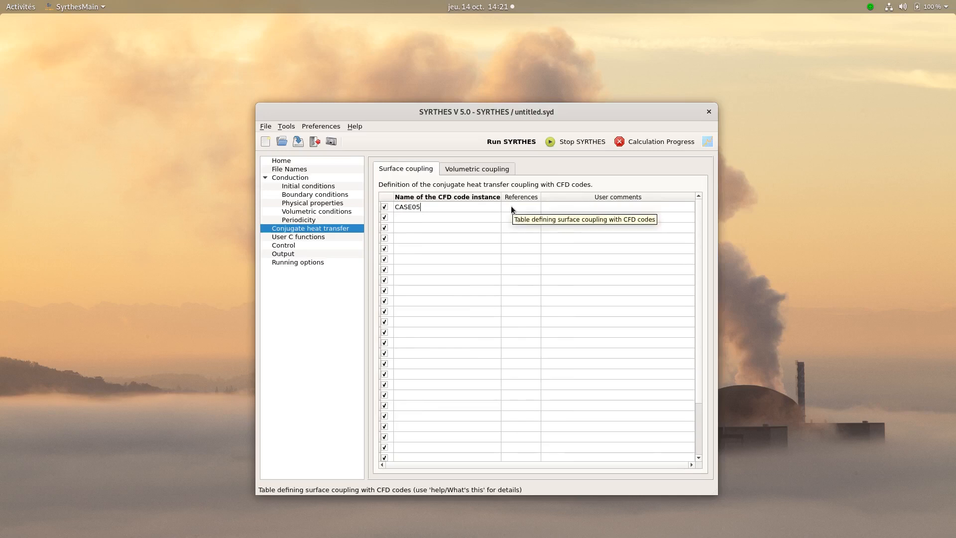
{"action": "left_click", "coordinate": [511, 206]}
{"action": "double_click", "coordinate": [511, 205]}
{"action": "type", "text": "1"}
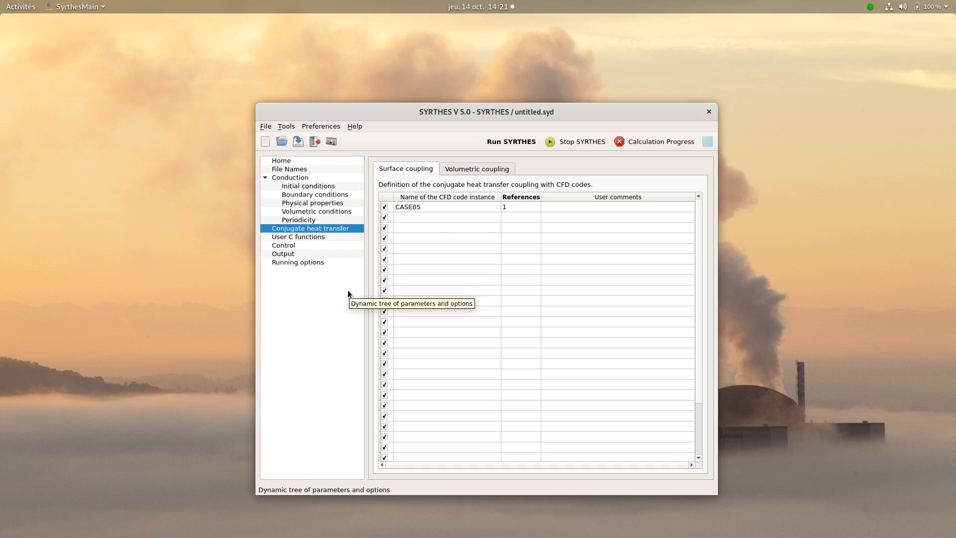
Set the time management to 100000 global time steps with a constant time step of 0.001 s
{"action": "left_click", "coordinate": [291, 245]}
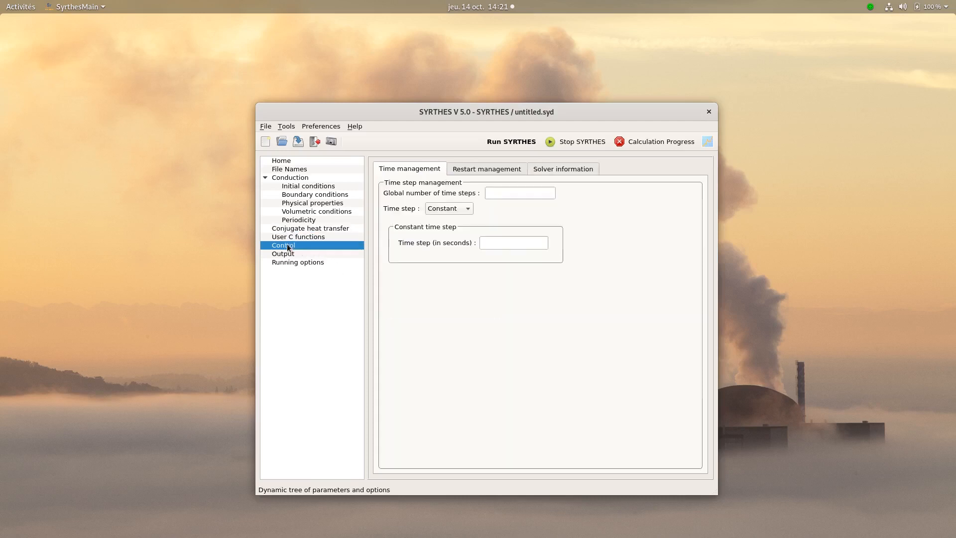
{"action": "left_click", "coordinate": [506, 192]}
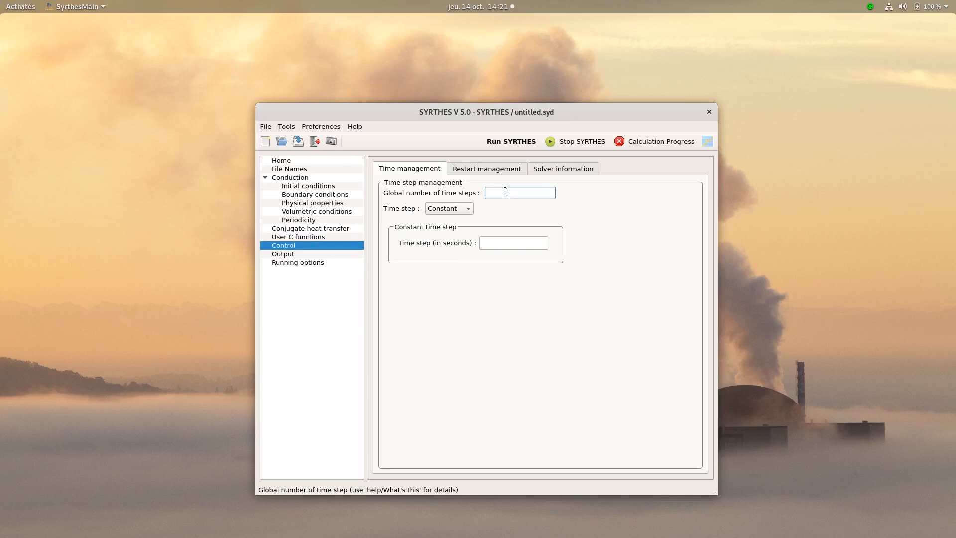
{"action": "type", "text": "100000"}
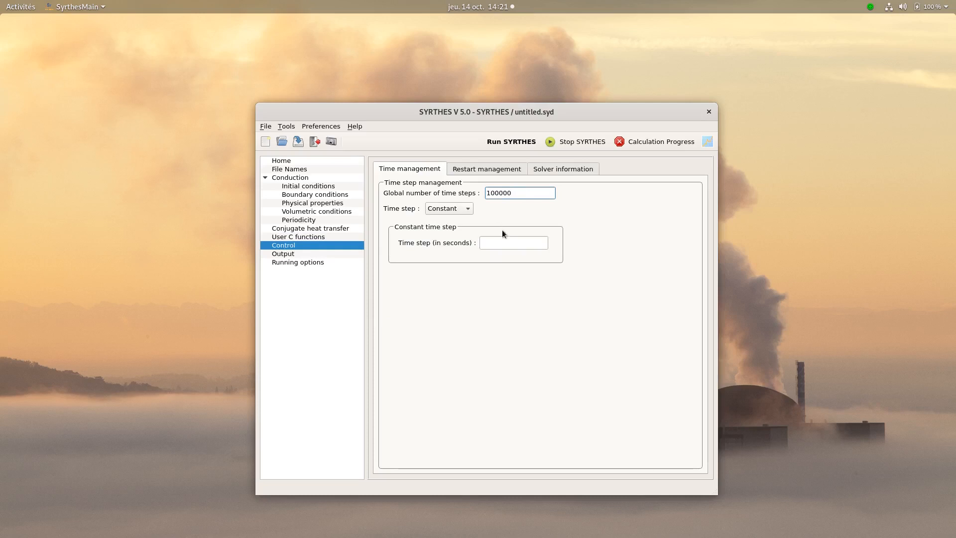
{"action": "left_click", "coordinate": [504, 244]}
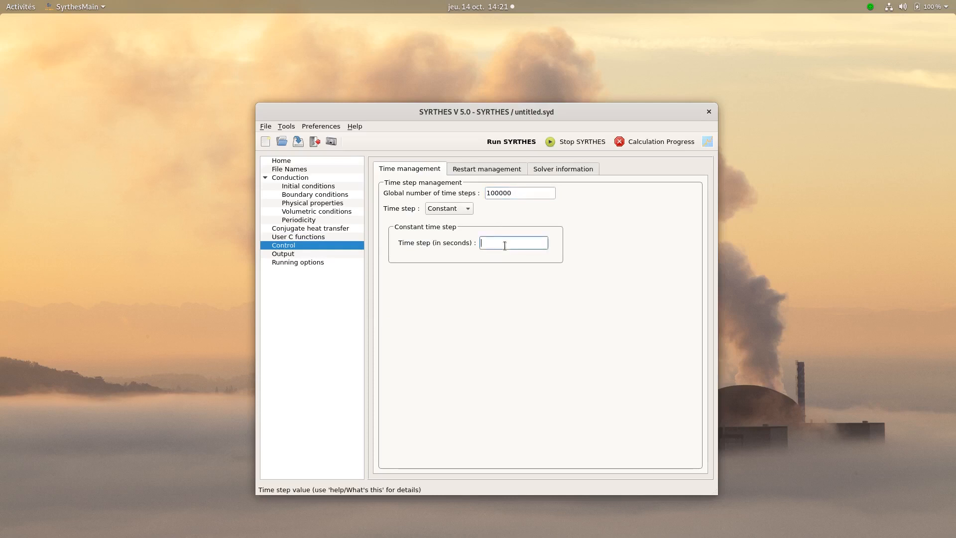
{"action": "type", "text": "0.001"}
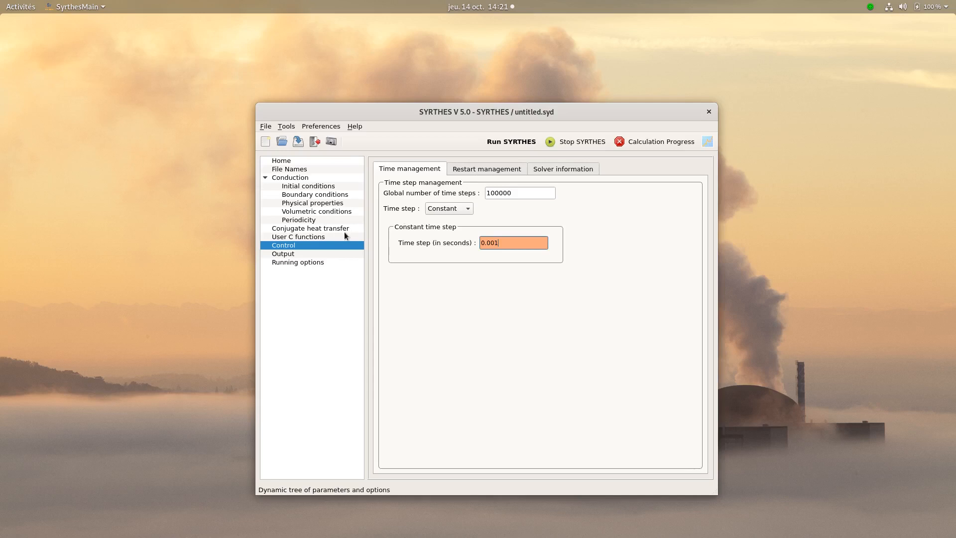
Enable writing of the 3D result fields every 0.2 seconds
{"action": "left_click", "coordinate": [281, 255]}
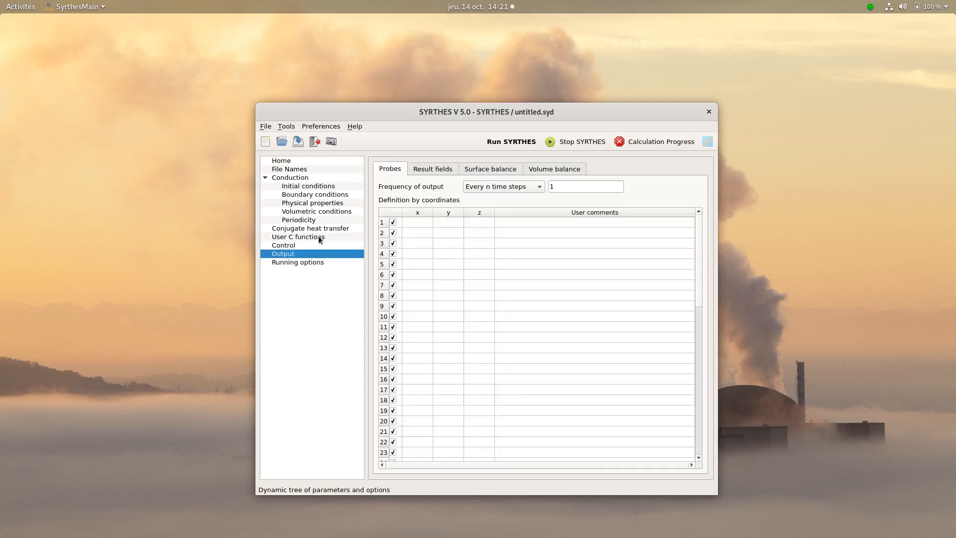
{"action": "left_click", "coordinate": [431, 170]}
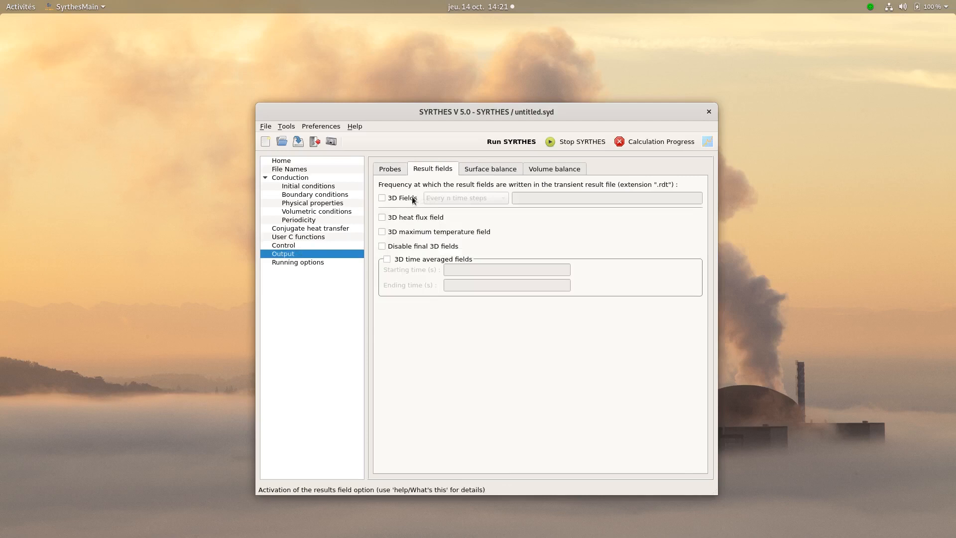
{"action": "left_click", "coordinate": [382, 198]}
{"action": "left_click", "coordinate": [446, 198]}
{"action": "left_click", "coordinate": [449, 210]}
{"action": "left_click", "coordinate": [521, 197]}
{"action": "type", "text": "0."}
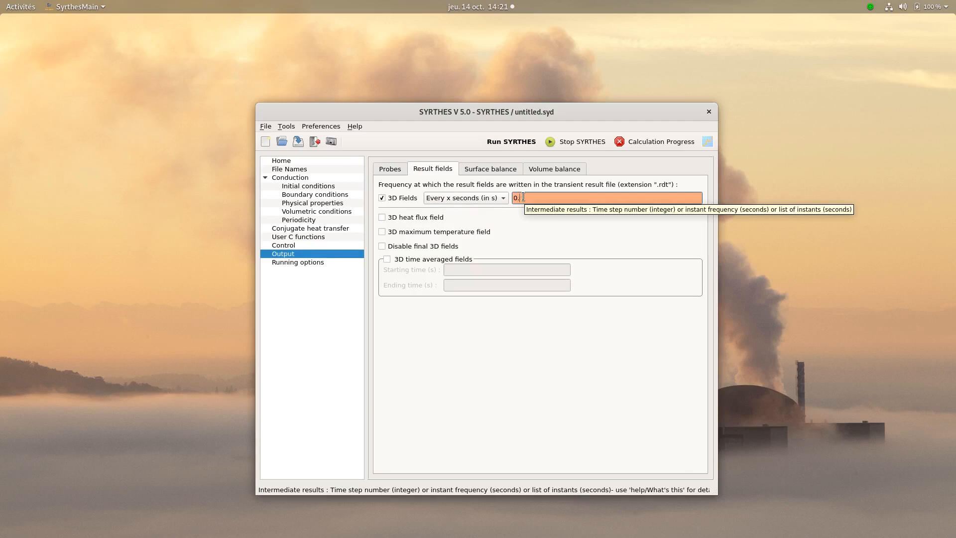
{"action": "type", "text": "2"}
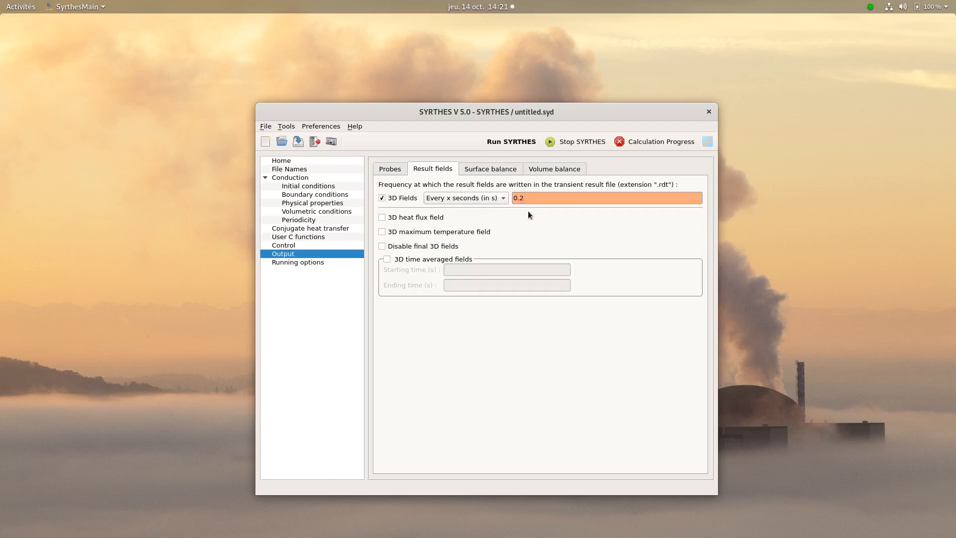
Save the conduction data as syrthes_data in the SYRTHES directory and close the SYRTHES interface
{"action": "left_click", "coordinate": [298, 142]}
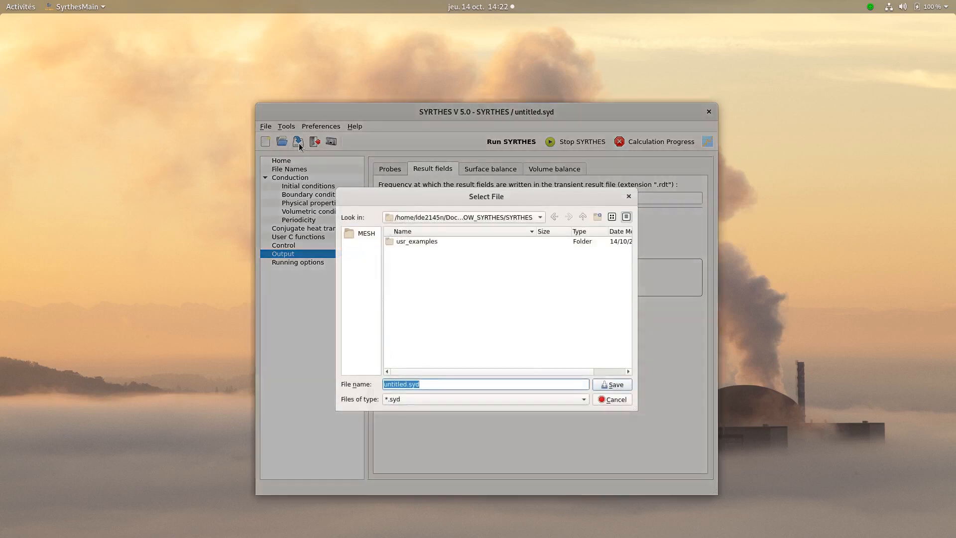
{"action": "type", "text": "syrthes_data"}
{"action": "left_click", "coordinate": [610, 385]}
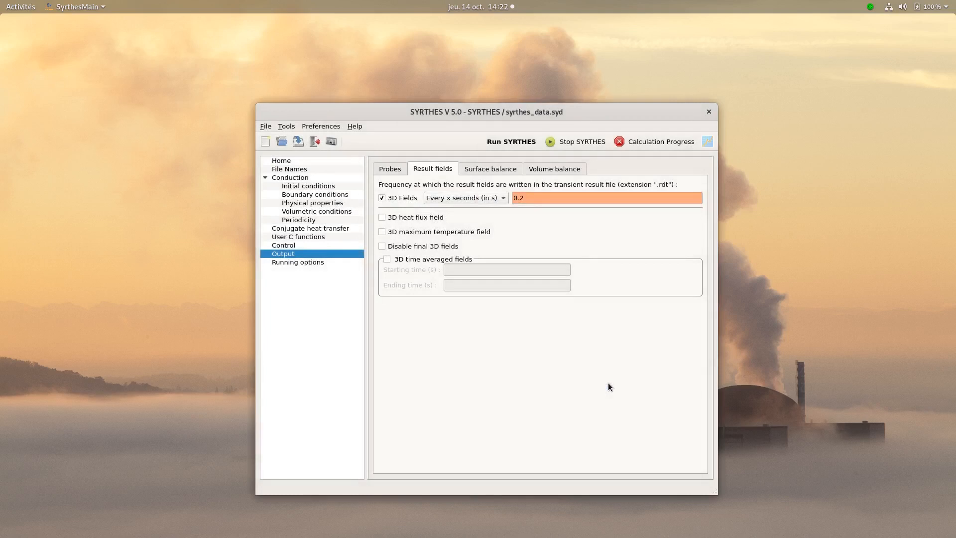
{"action": "left_click", "coordinate": [708, 112]}
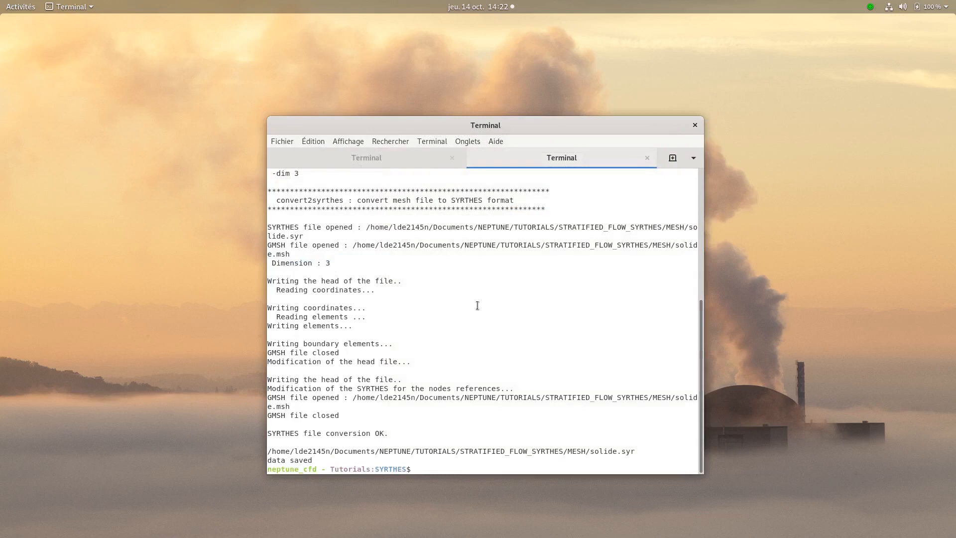
Go up to the STRATIFIED_FLOW_SYRTHES directory in the terminal and open run.cfg with ./neptune_cfd
{"action": "type", "text": "cd .."}
{"action": "key", "text": "Return"}
{"action": "type", "text": "./neptu"}
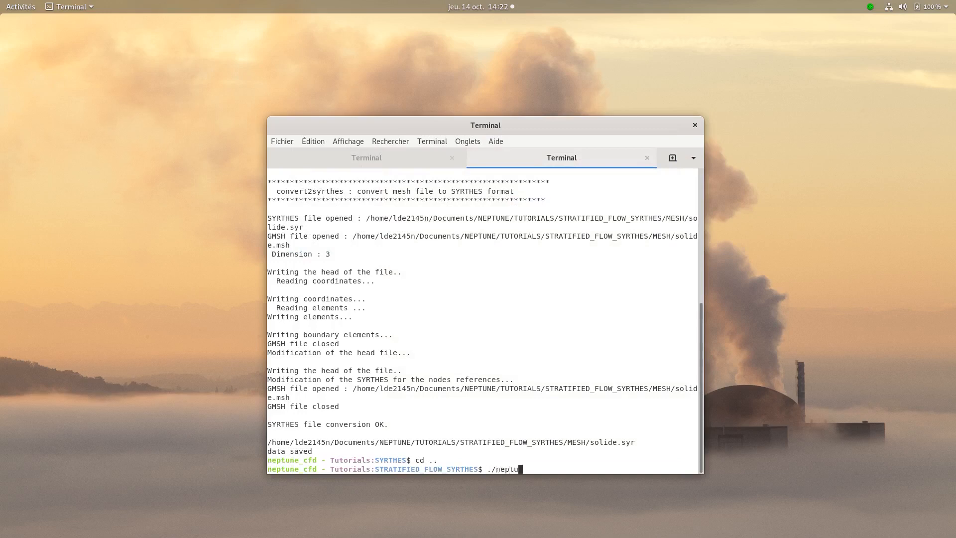
{"action": "key", "text": "Tab"}
{"action": "type", "text": "r"}
{"action": "key", "text": "Tab"}
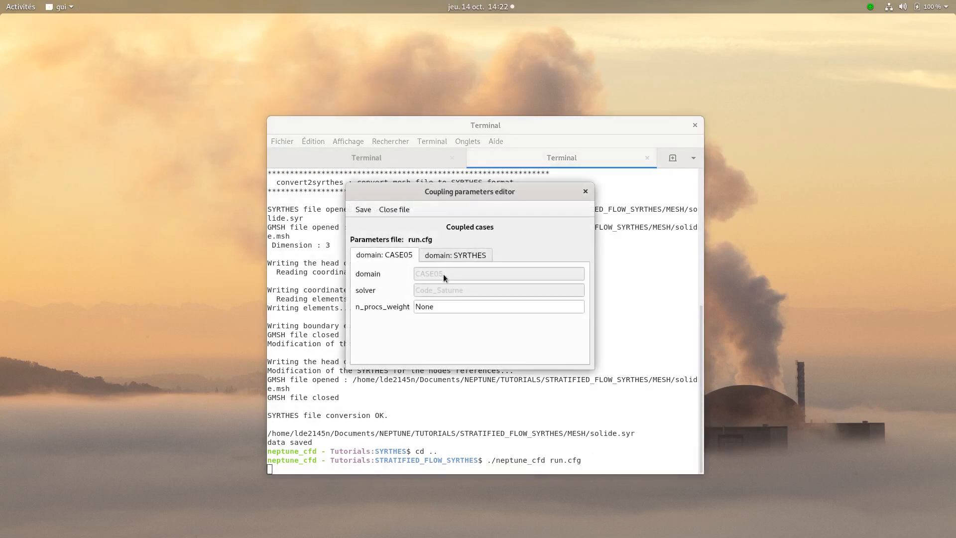
Set n_procs_weight to 1 for the CASE05 and SYRTHES domains and the SYRTHES opt to -v ens, saving and closing the coupling parameters
{"action": "left_click_drag", "start_coordinate": [437, 307], "coordinate": [414, 312]}
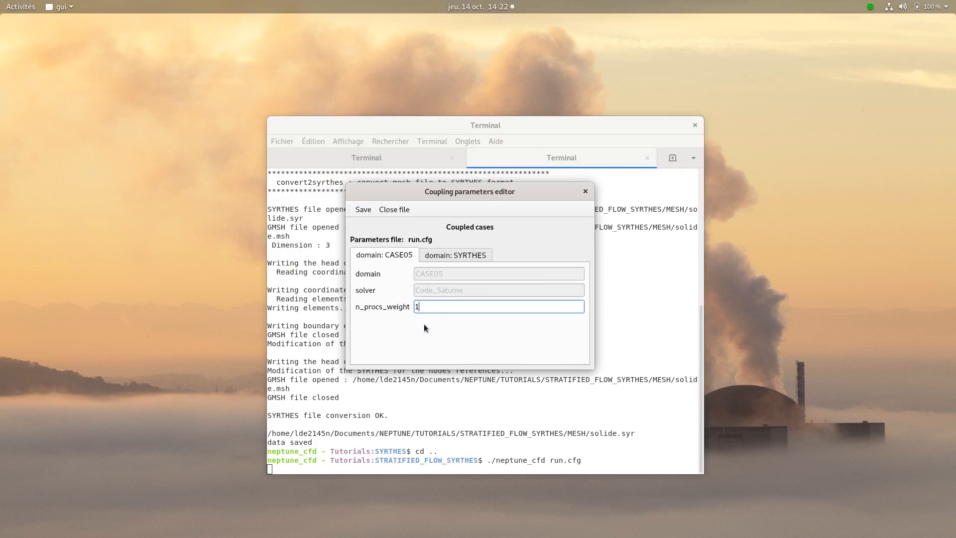
{"action": "left_click", "coordinate": [448, 257]}
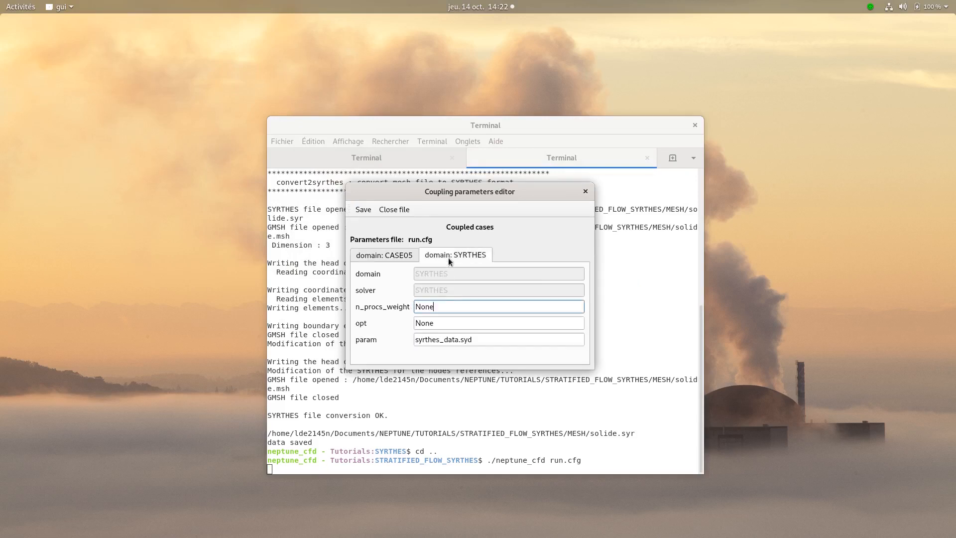
{"action": "left_click_drag", "start_coordinate": [434, 306], "coordinate": [412, 306]}
{"action": "left_click_drag", "start_coordinate": [440, 323], "coordinate": [403, 323]}
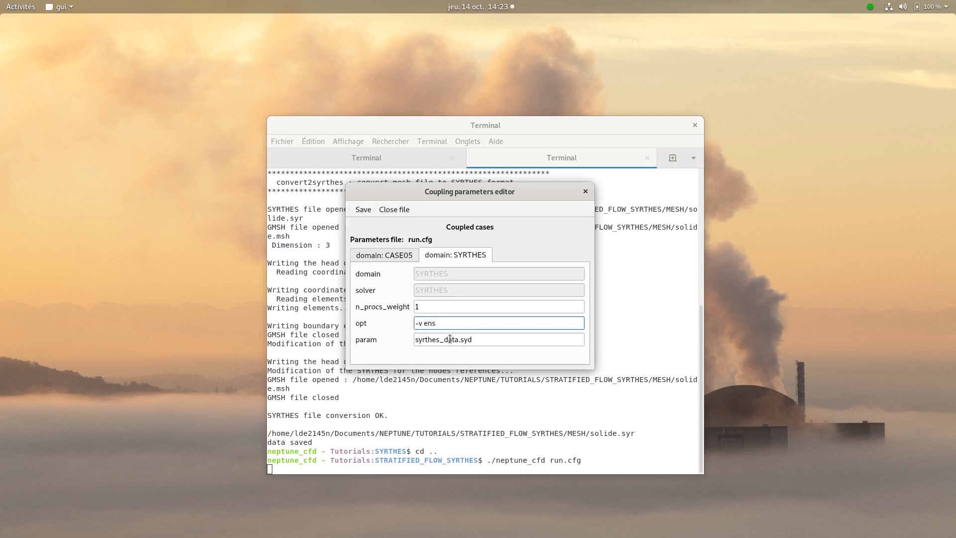
{"action": "left_click_drag", "start_coordinate": [475, 340], "coordinate": [412, 342]}
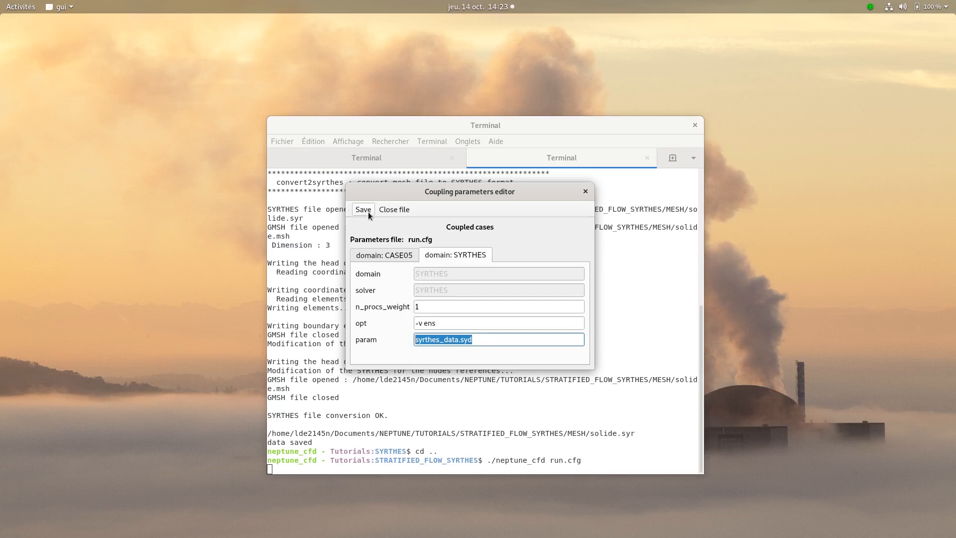
{"action": "left_click", "coordinate": [585, 192]}
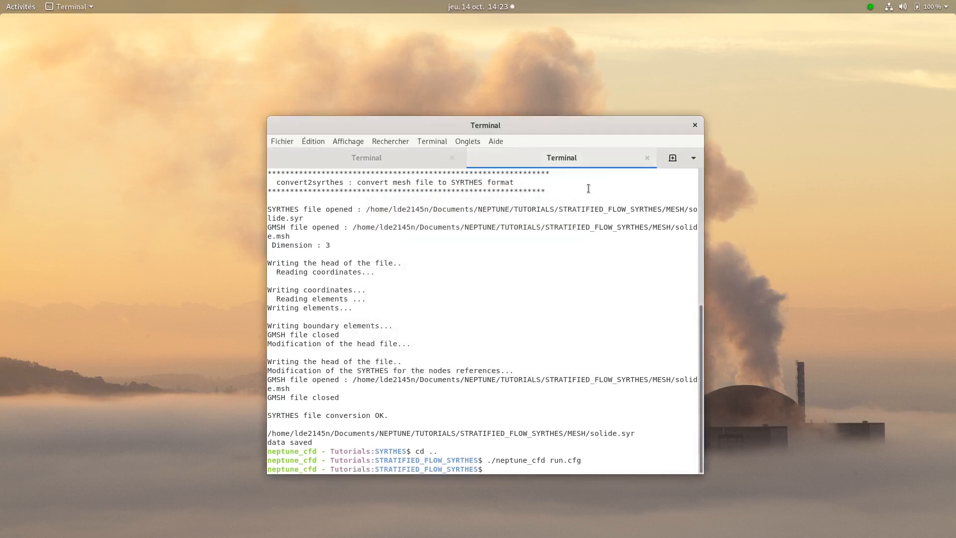
Print run.cfg in the terminal and check the CASE05 and SYRTHES domain names
{"action": "type", "text": "cat run.cfg"}
{"action": "key", "text": "Return"}
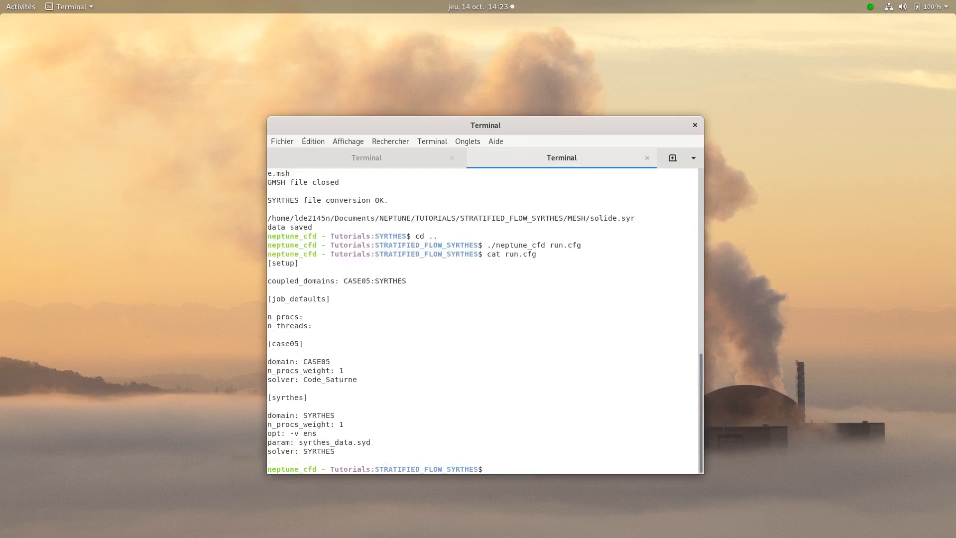
{"action": "left_click_drag", "start_coordinate": [335, 361], "coordinate": [304, 361]}
{"action": "left_click_drag", "start_coordinate": [335, 414], "coordinate": [303, 414]}
{"action": "left_click", "coordinate": [454, 449]}
Launch the coupled calculation from the STRATIFIED_FLOW_SYRTHES directory with the run script
{"action": "type", "text": "./"}
{"action": "key", "text": "Tab"}
{"action": "type", "text": "run"}
{"action": "key", "text": "Return"}
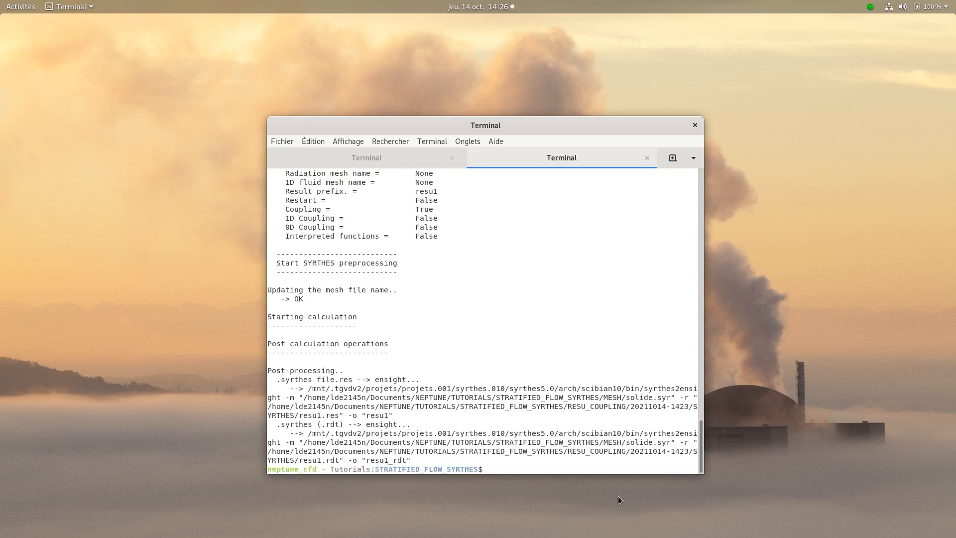
{"action": "type", "text": "cd RE"}
{"action": "key", "text": "Tab"}
{"action": "key", "text": "Tab"}
{"action": "key", "text": "Return"}
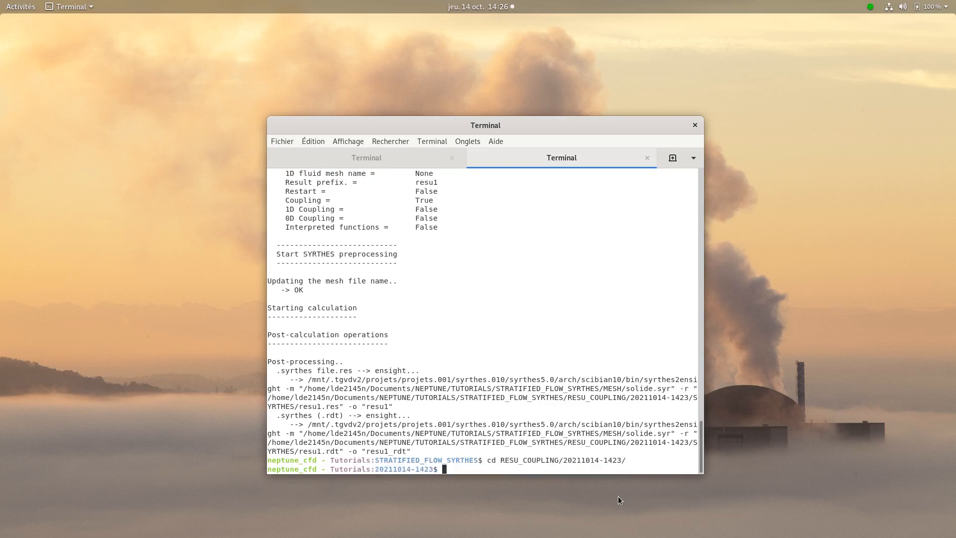
{"action": "type", "text": "l"}
{"action": "key", "text": "Return"}
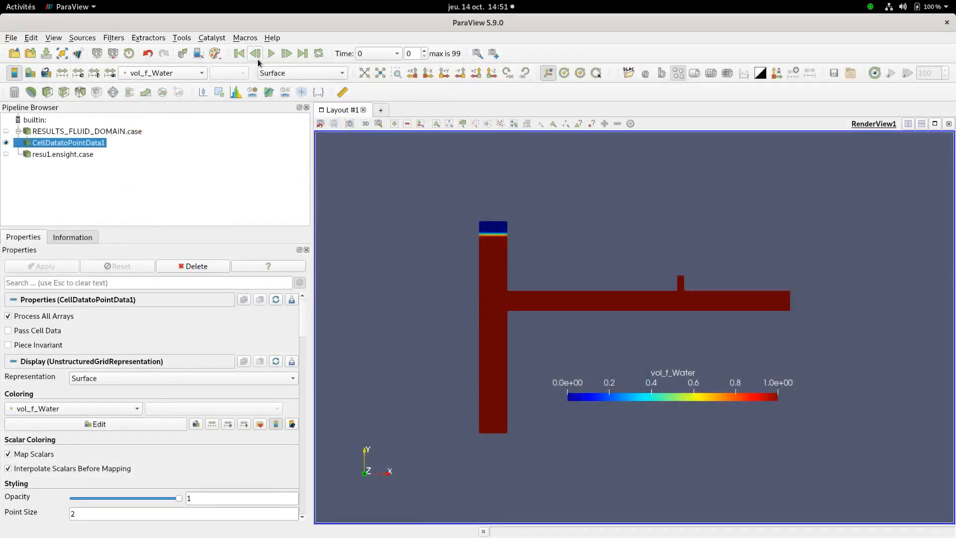
In ParaView, play the fluid results animation and show the resu1.ensight.case solid results alongside the fluid domain
{"action": "left_click", "coordinate": [271, 54]}
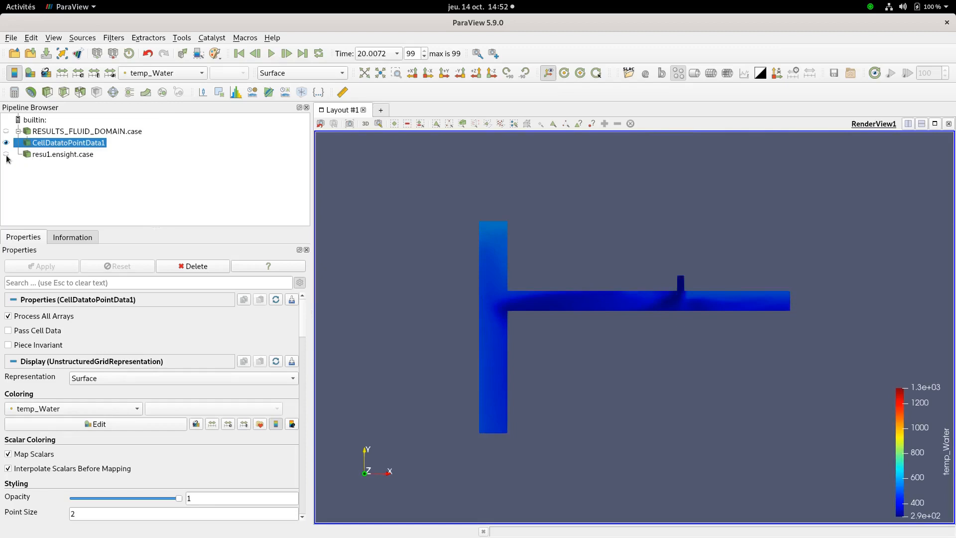
{"action": "left_click", "coordinate": [6, 154]}
{"action": "left_click", "coordinate": [21, 155]}
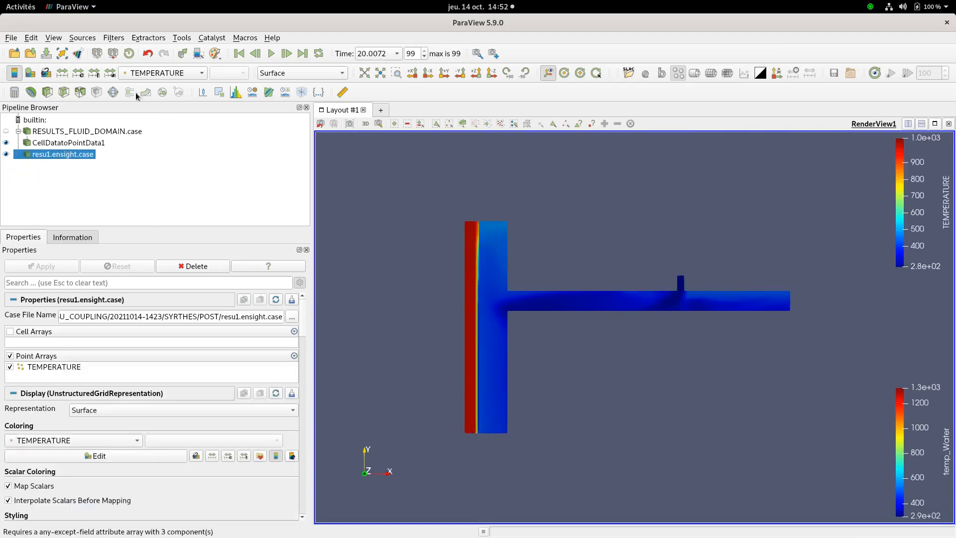
Rescale the solid TEMPERATURE colour map to the range 20 to 1047 with automatic rescaling disabled, and replay the animation
{"action": "left_click", "coordinate": [78, 72]}
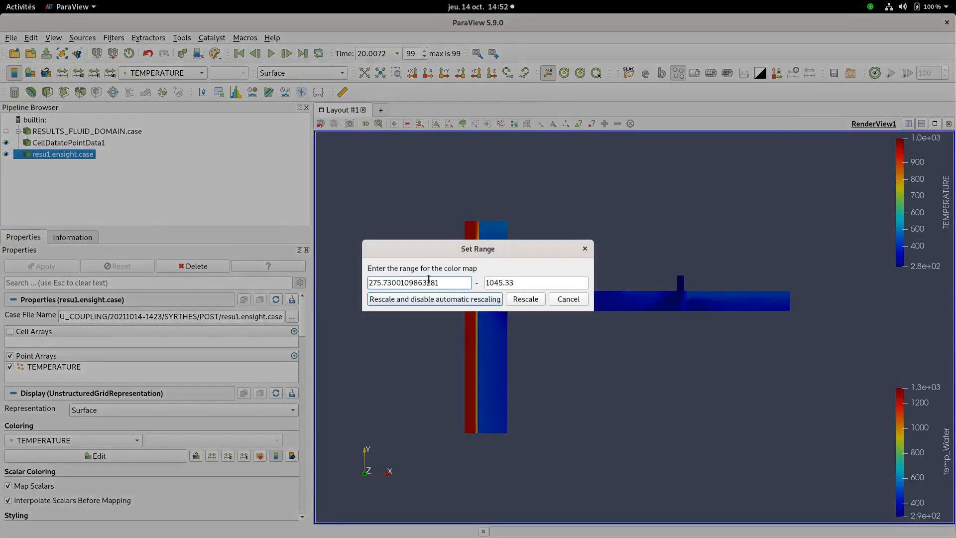
{"action": "left_click_drag", "start_coordinate": [445, 282], "coordinate": [367, 282]}
{"action": "type", "text": "20"}
{"action": "double_click", "coordinate": [523, 281]}
{"action": "type", "text": "1047"}
{"action": "key", "text": "Delete"}
{"action": "key", "text": "Delete"}
{"action": "key", "text": "Delete"}
{"action": "key", "text": "Delete"}
{"action": "key", "text": "Delete"}
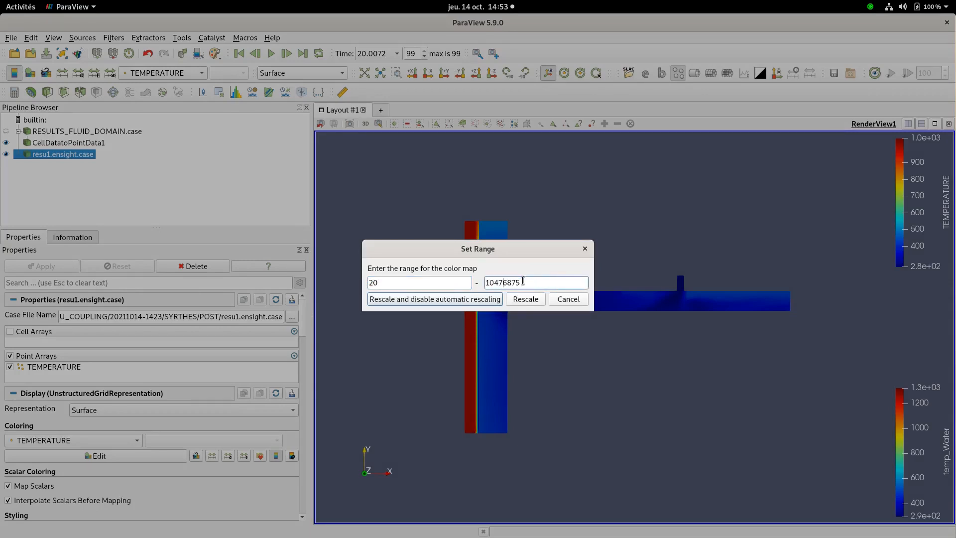
{"action": "left_click", "coordinate": [491, 299]}
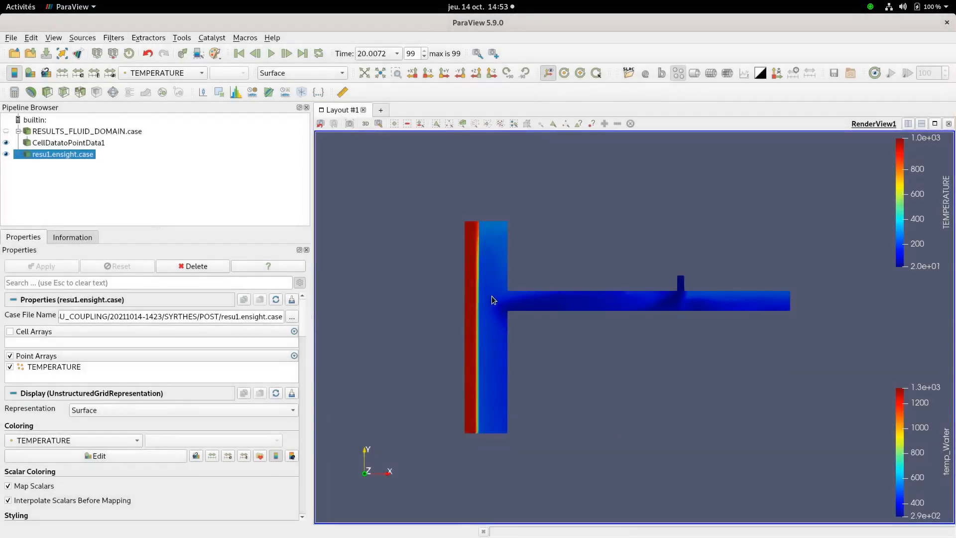
{"action": "left_click", "coordinate": [272, 56]}
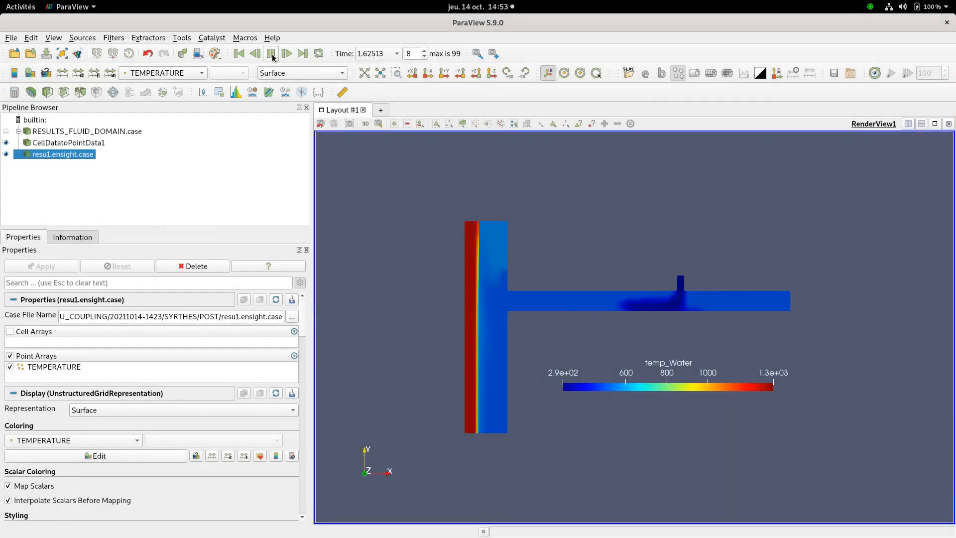